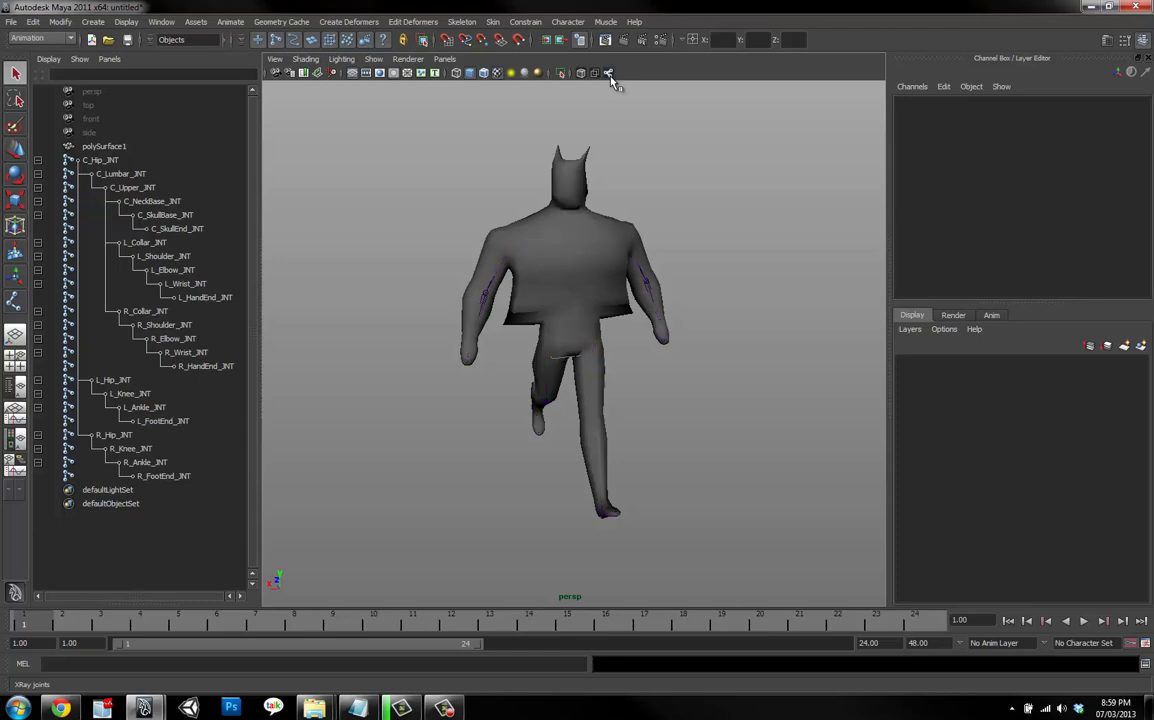
Turn on the X-ray display of joints so the skeleton shows through the character mesh.
click(609, 75)
click(607, 74)
click(607, 74)
click(598, 346)
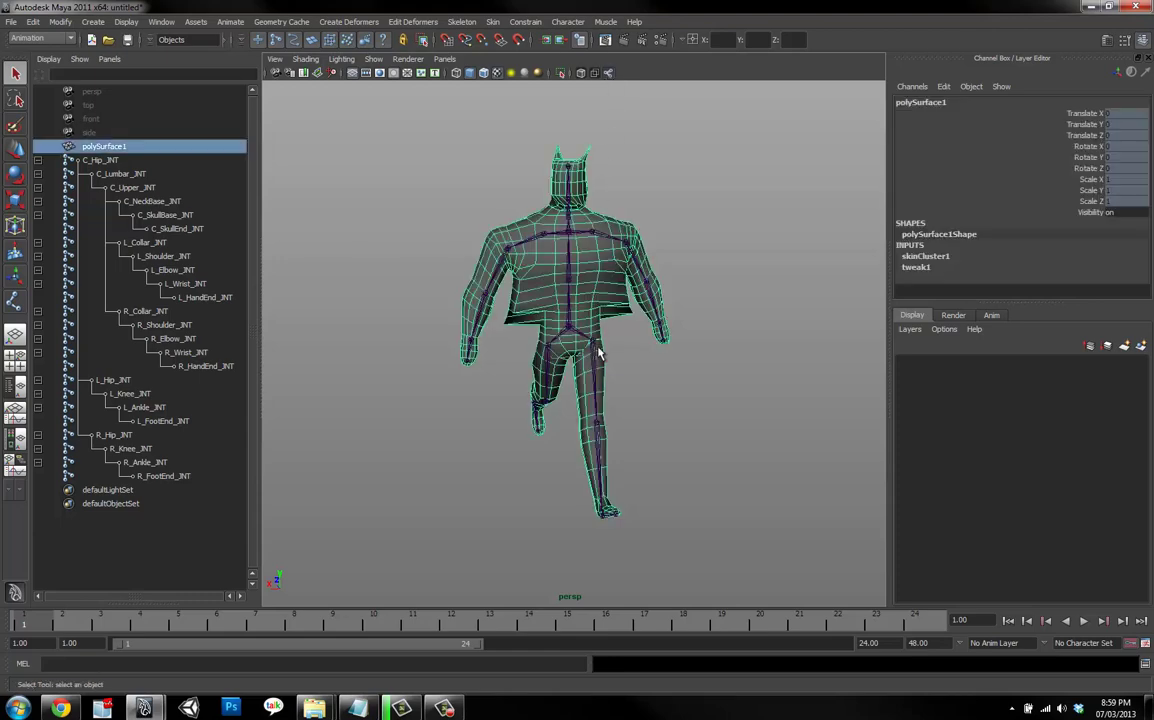
Set Rotate X, Y and Z of L_Hip_JNT to 0.
click(593, 350)
click(1112, 160)
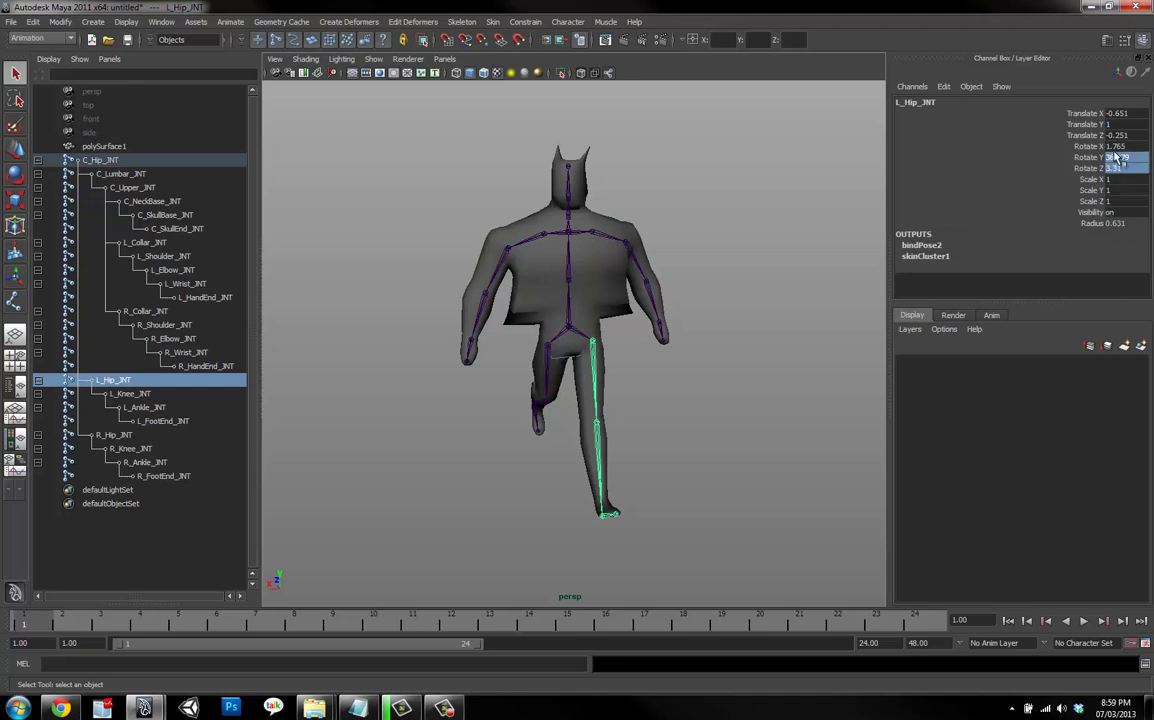
text(0)
key(Return)
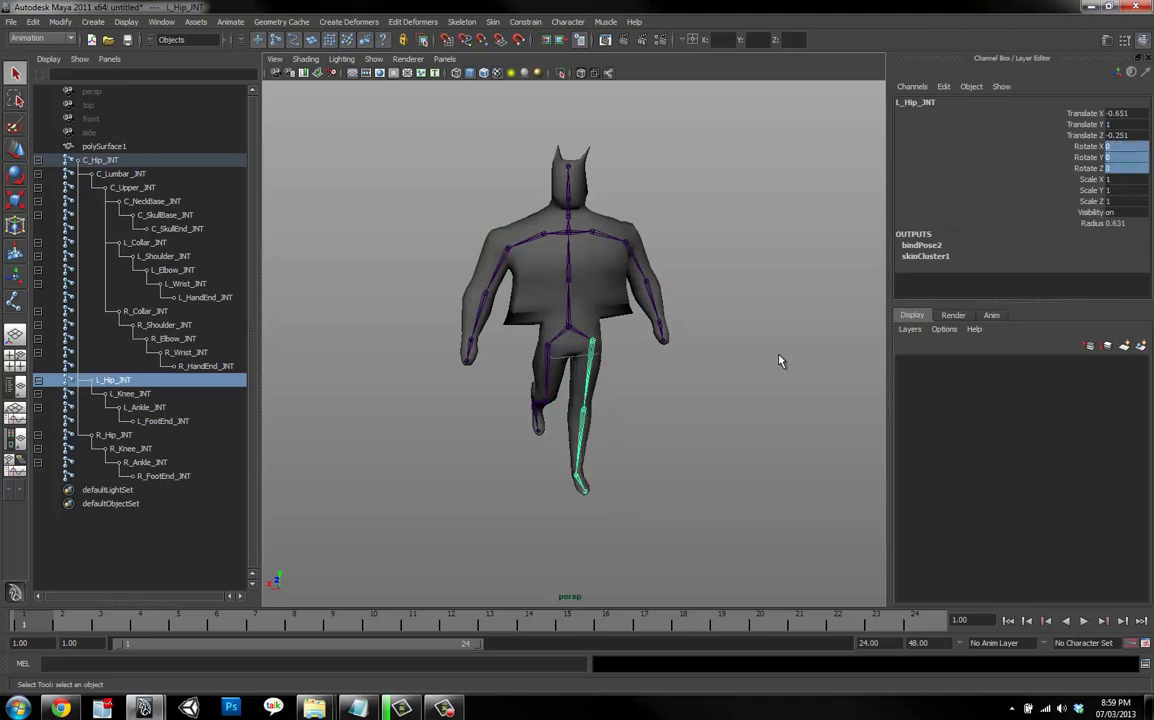
Set the rotations of the character's R_Hip_JNT and R_Knee_JNT joints to 0.
click(548, 350)
drag(1113, 170, 1116, 136)
text(0)
key(Return)
click(549, 416)
text(0)
key(Return)
click(583, 420)
Set Rotate Z of both L_Shoulder_JNT and R_Shoulder_JNT to 0.
click(673, 290)
click(638, 272)
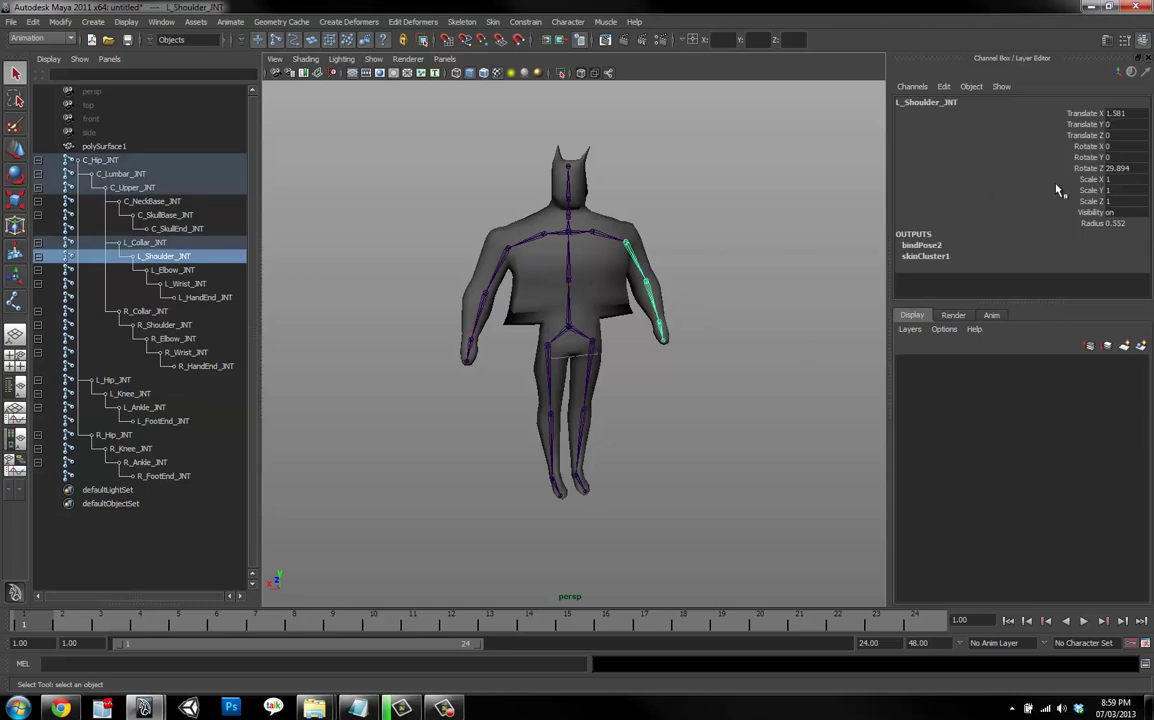
text(0)
key(Return)
click(498, 280)
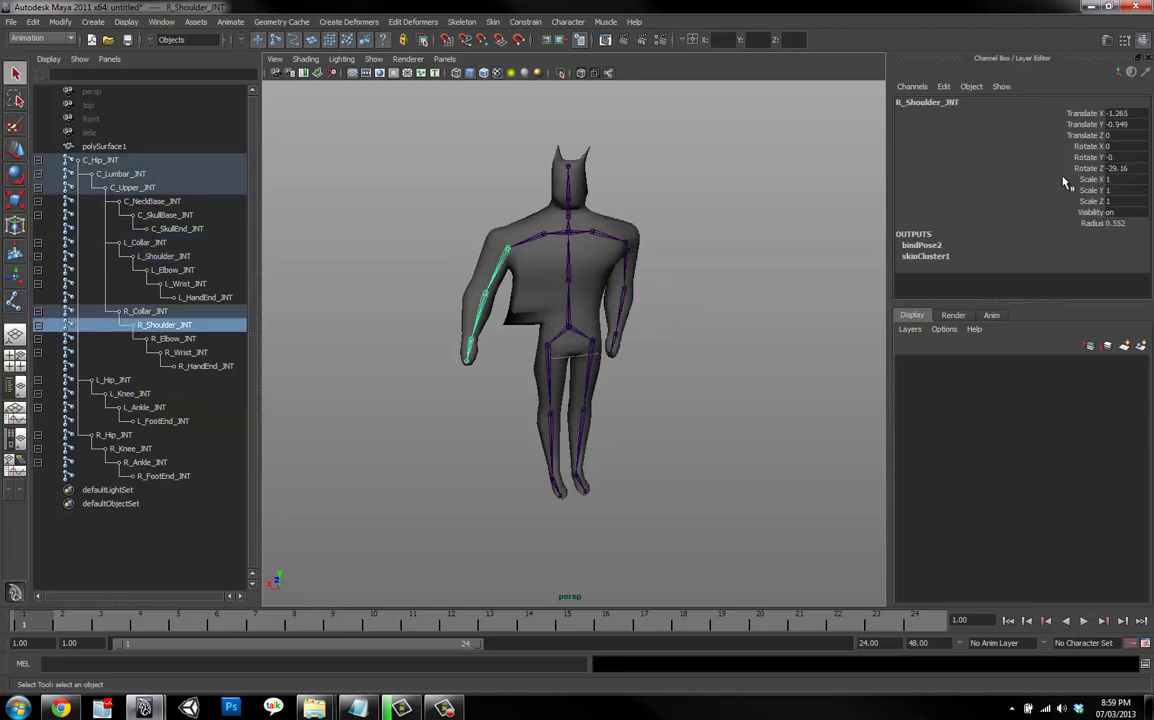
text(0)
key(Return)
Set Rotate Y of C_SkullBase_JNT to 0 and clear the selection.
click(724, 381)
alt+drag(724, 381, 640, 368)
click(569, 187)
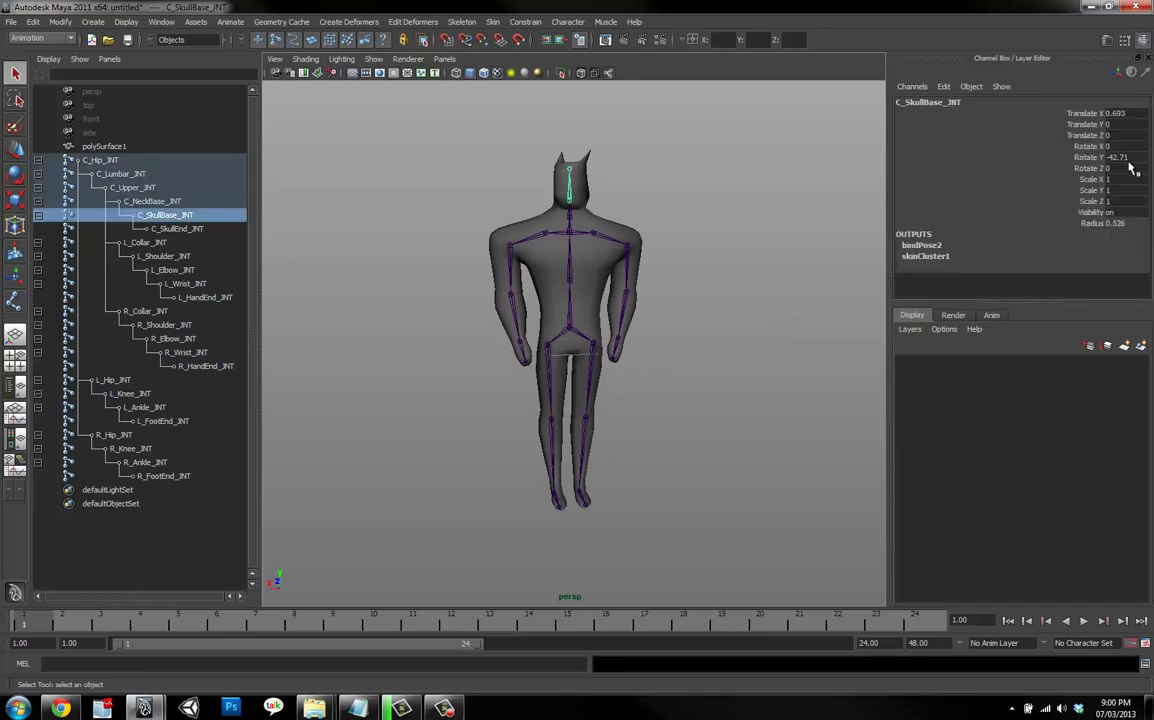
text(0)
key(Return)
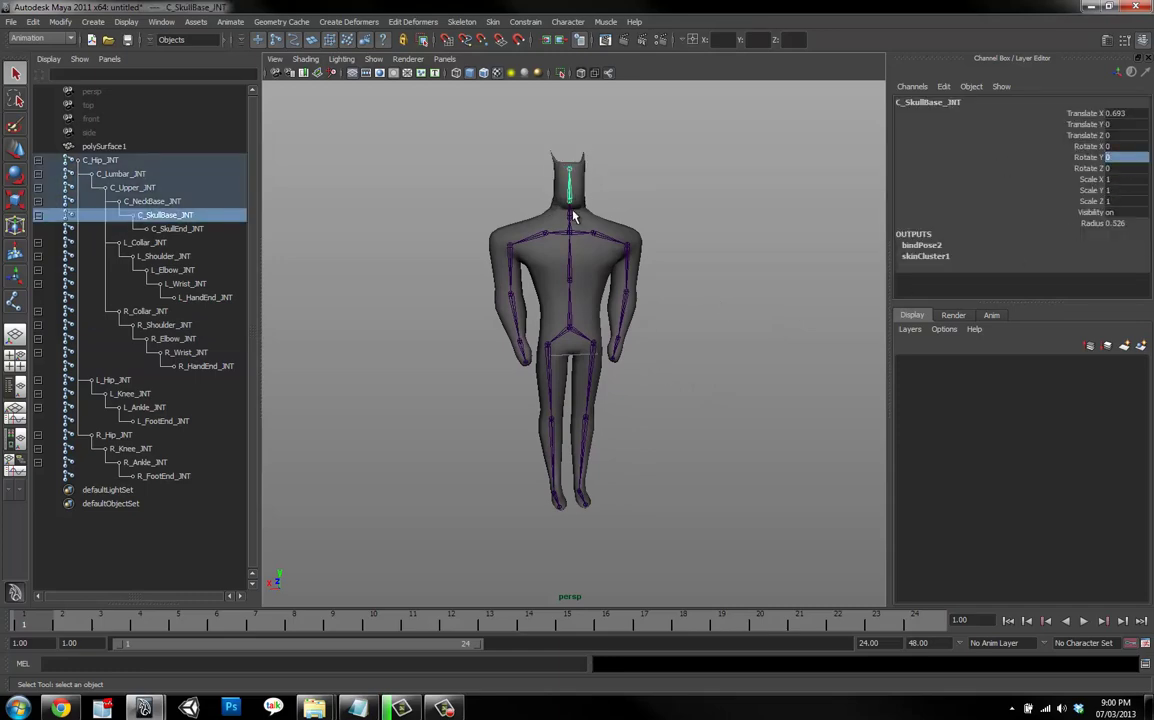
click(618, 173)
Create a character set named Batman from all joints, C_Hip_JNT through R_FootEnd_JNT, including all keyable attributes except scale and visibility.
click(200, 167)
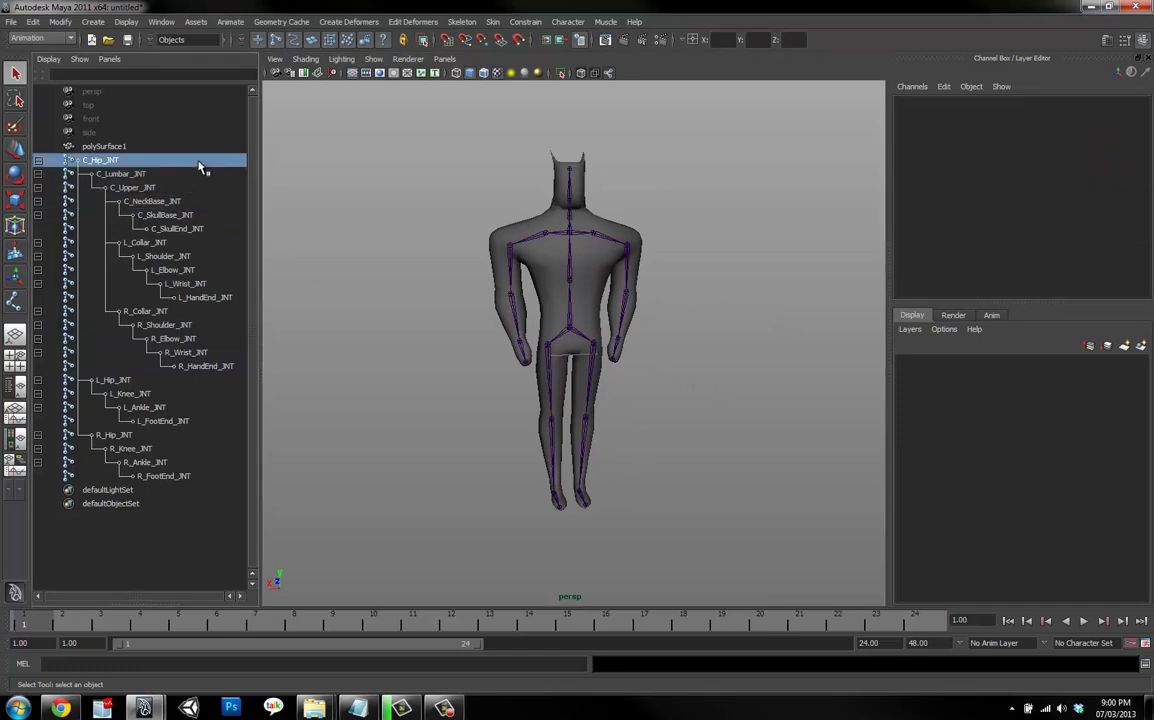
shift+click(157, 476)
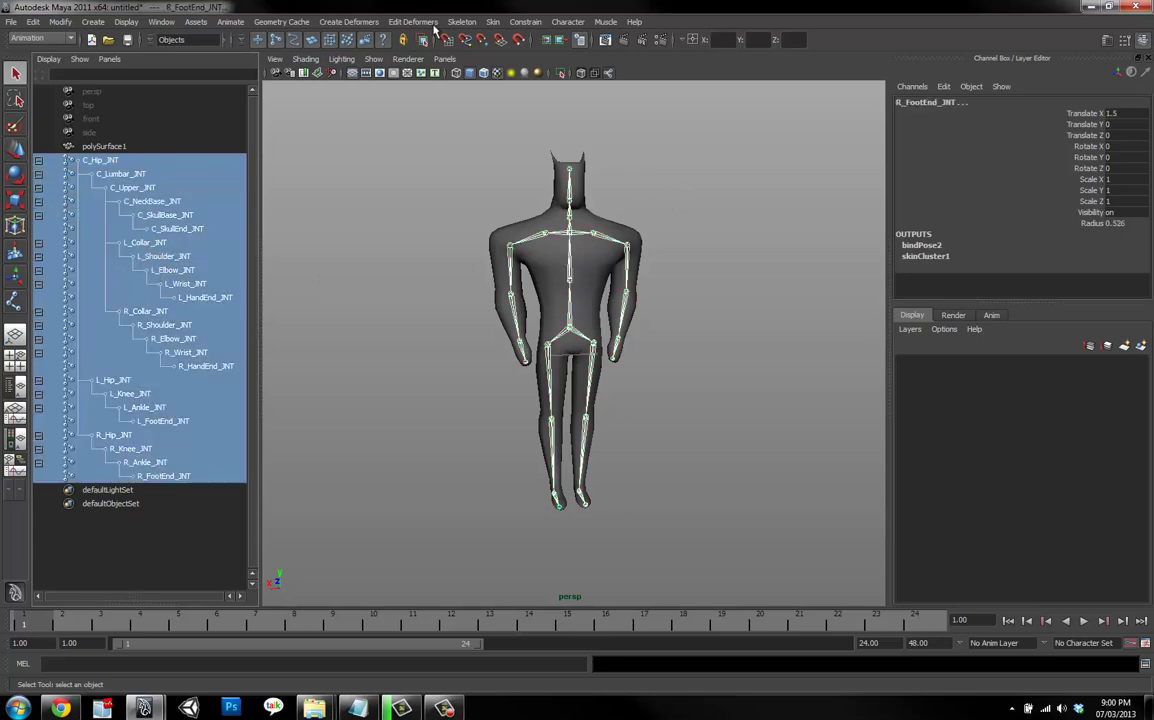
click(568, 22)
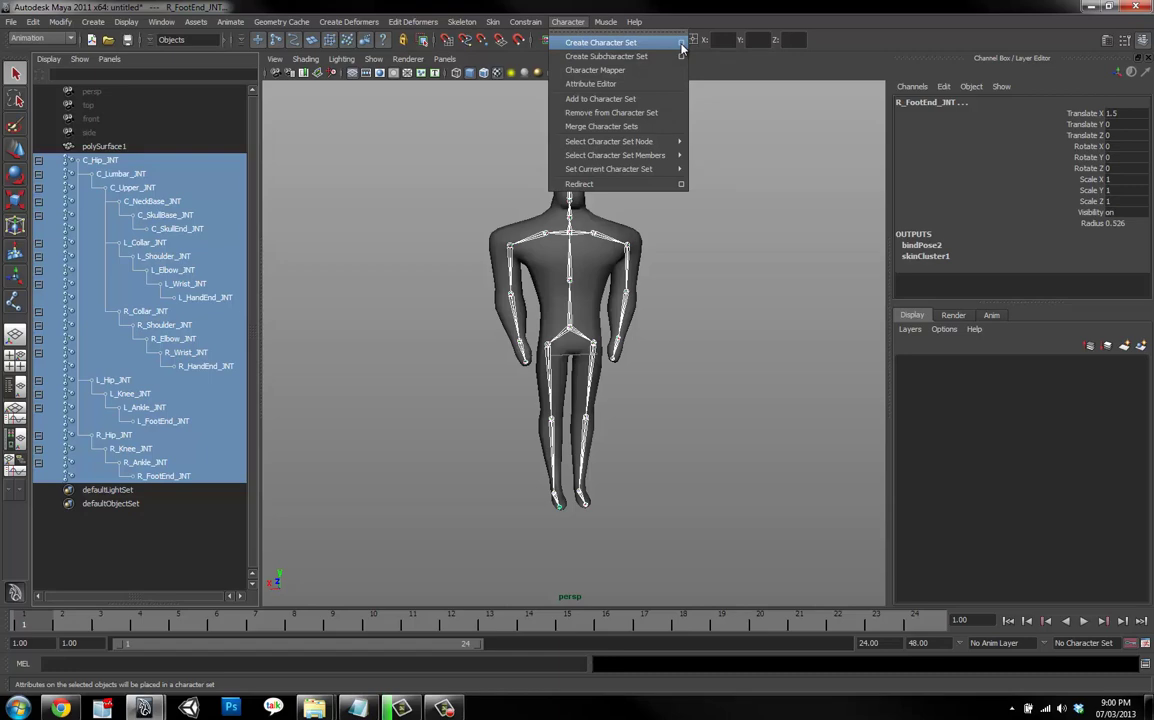
click(681, 43)
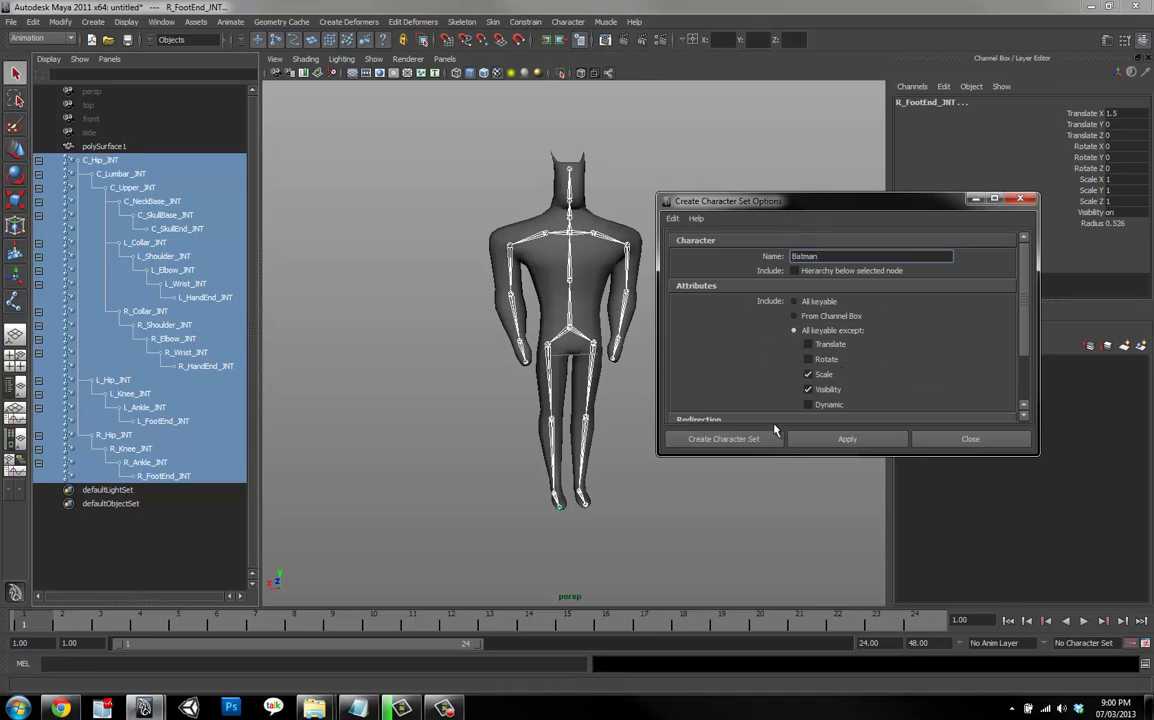
click(724, 439)
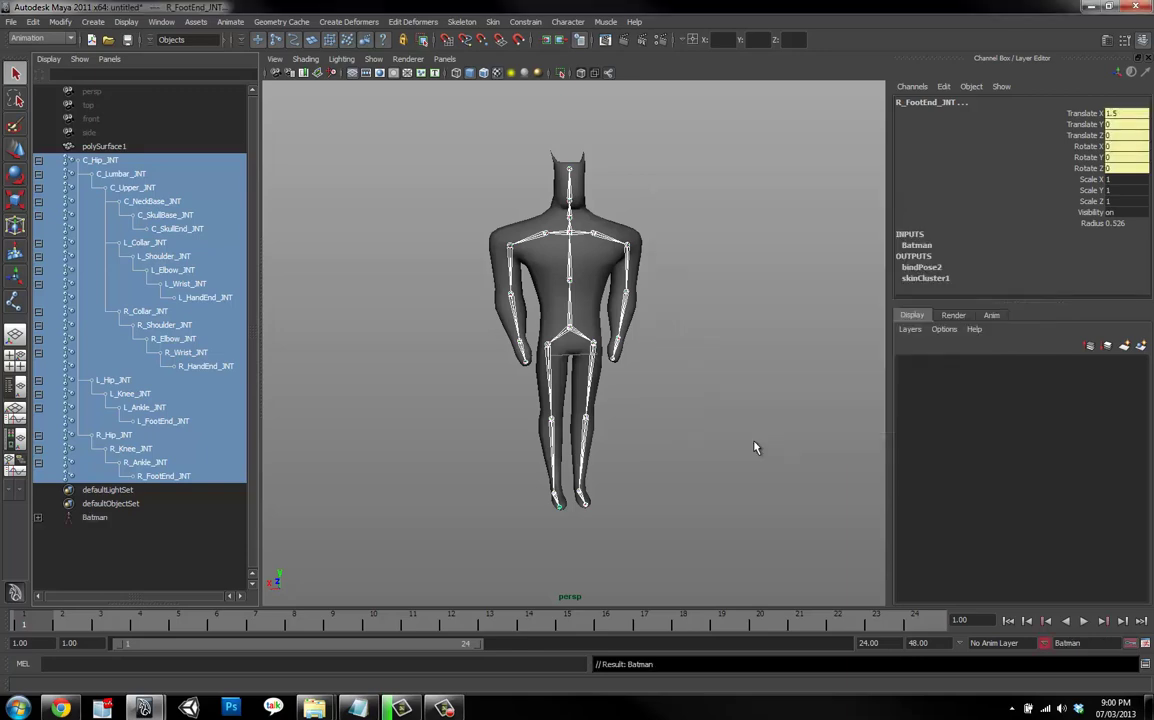
Review the joint channels contained in the Batman character set and clear the selection.
click(914, 246)
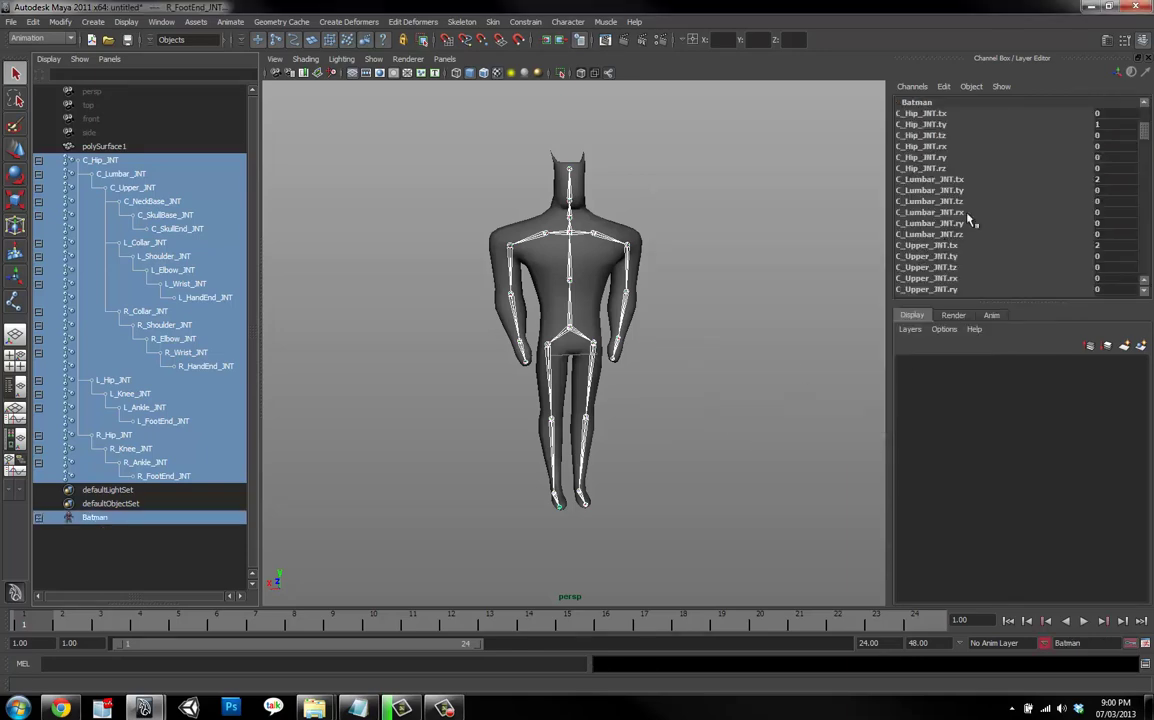
scroll(970, 220, down, 20)
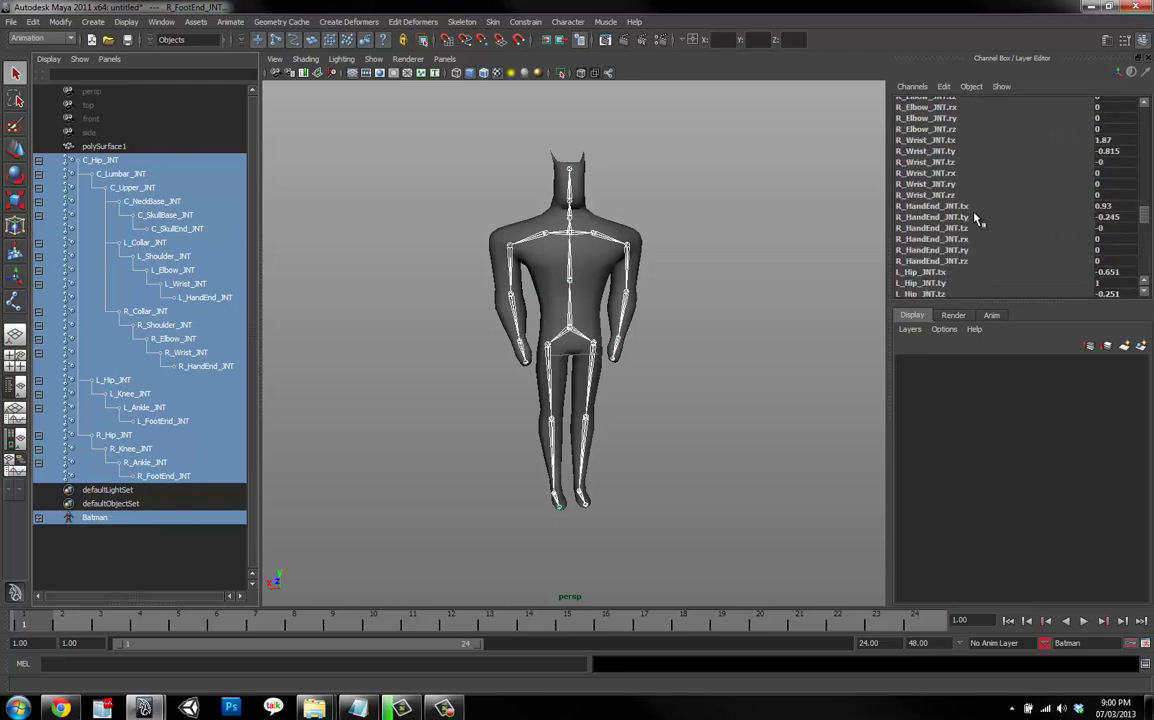
scroll(975, 219, down, 5)
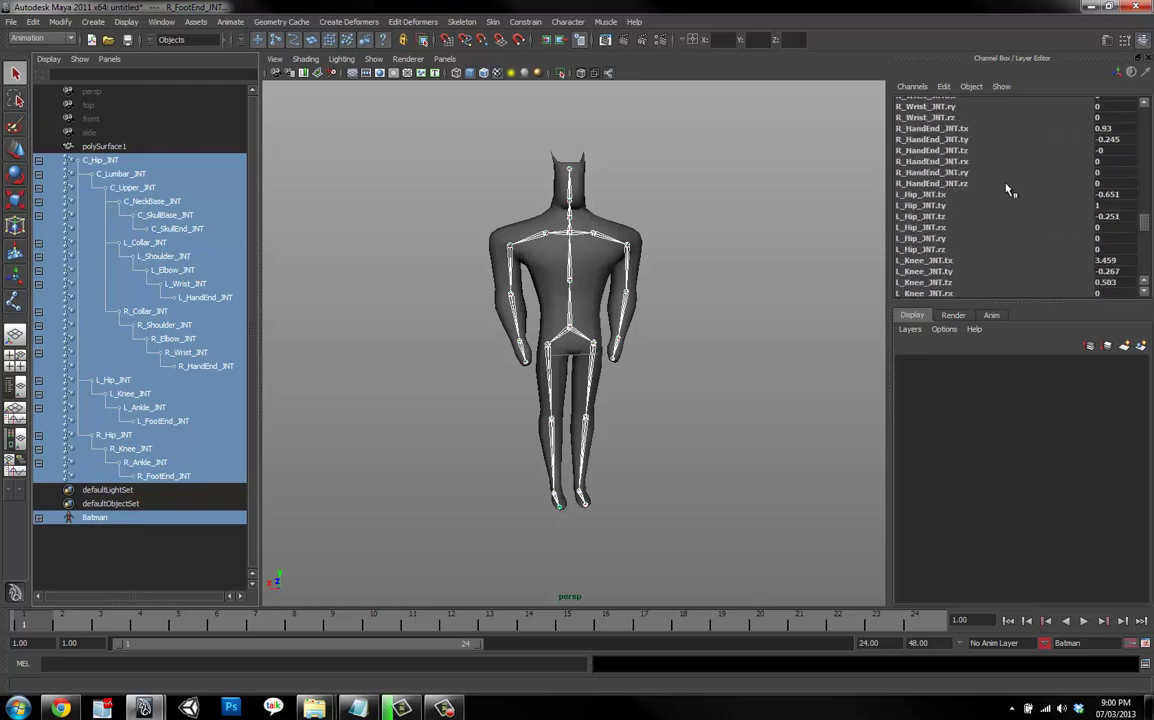
scroll(1008, 200, up, 20)
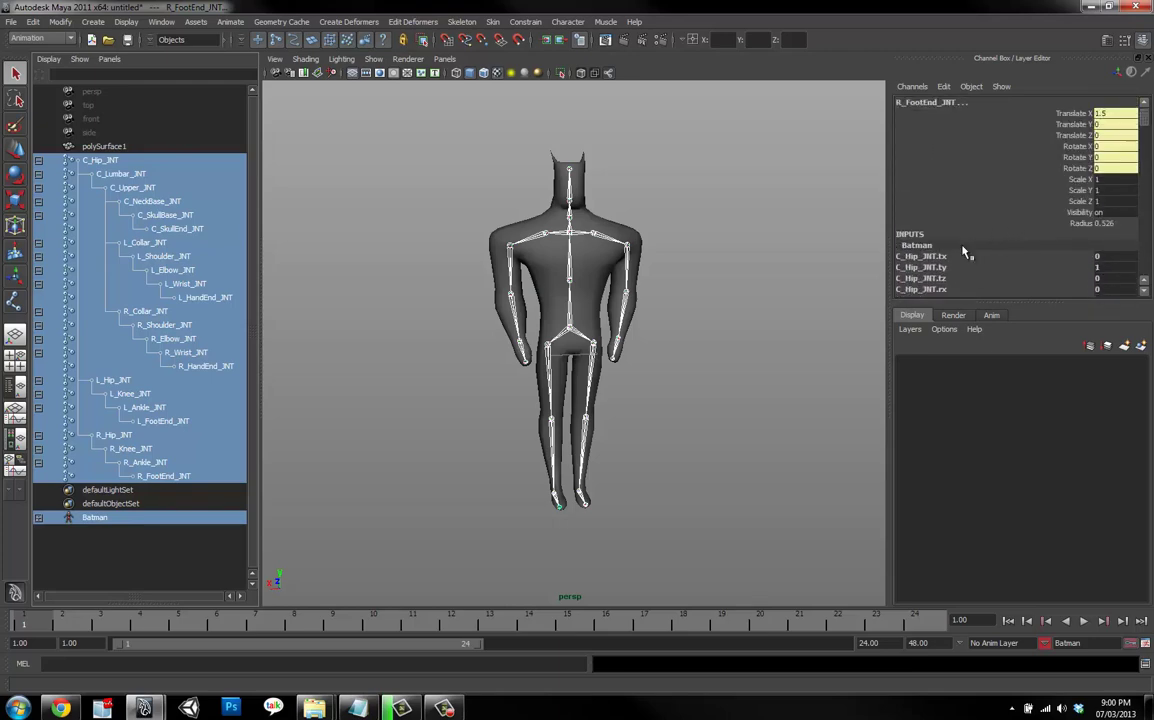
click(929, 247)
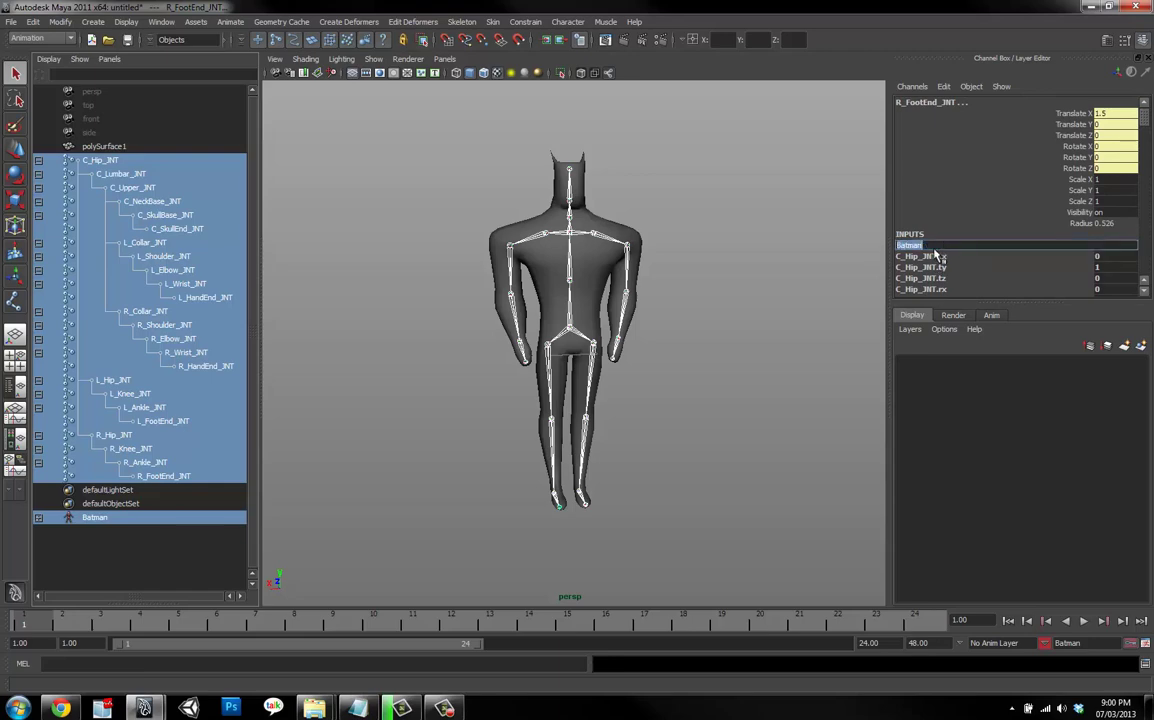
click(700, 347)
Test the skin deformation by rotating L_Shoulder_JNT outward about 32 degrees around Z, and undo the rotation.
alt+drag(581, 331, 537, 335)
alt+right_drag(556, 334, 745, 336)
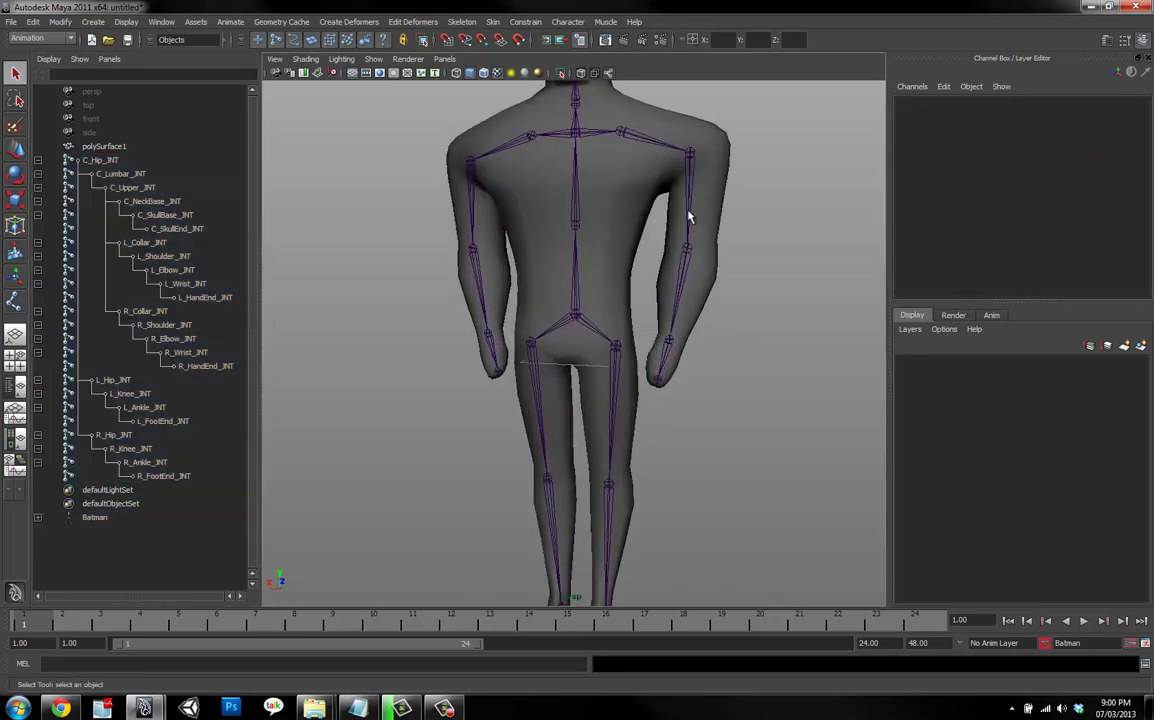
click(688, 216)
key(e)
alt+drag(700, 198, 720, 257)
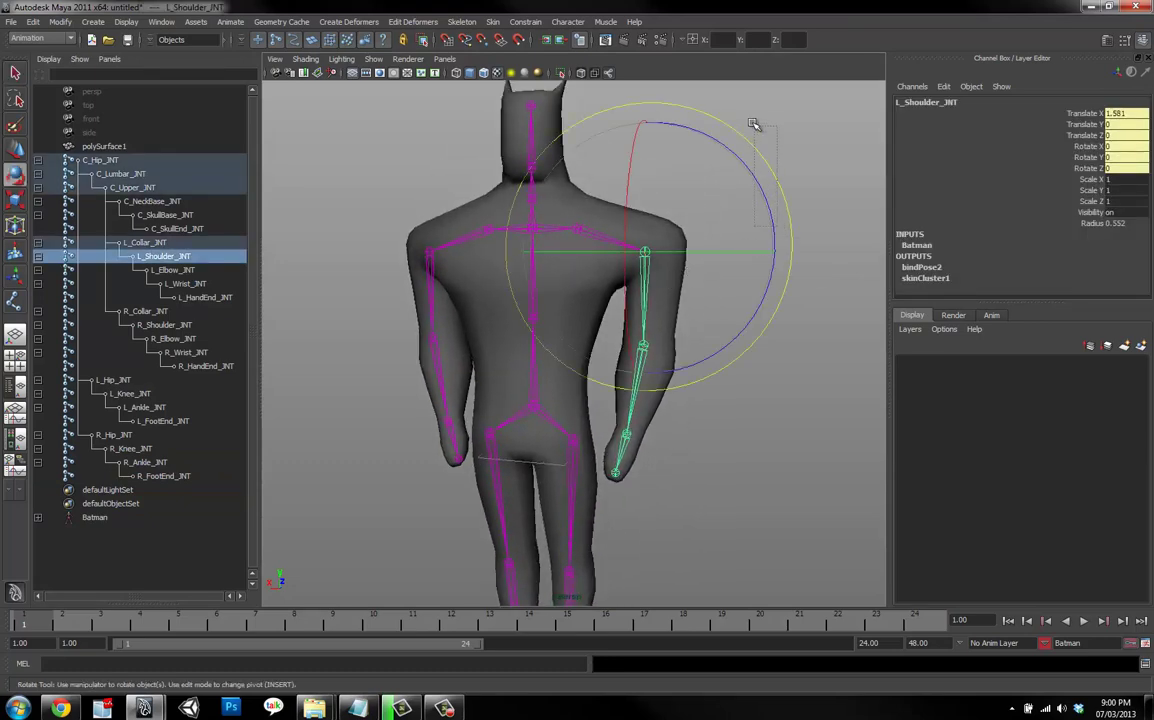
drag(762, 188, 607, 371)
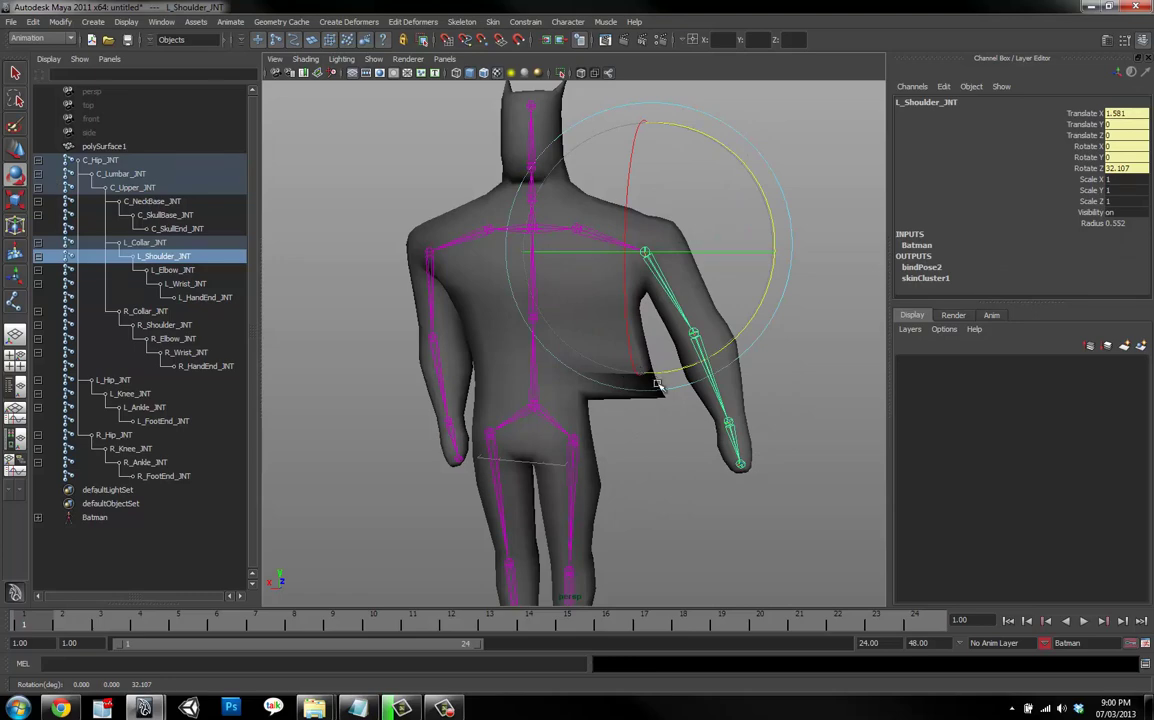
drag(776, 212, 748, 237)
key(ctrl+z)
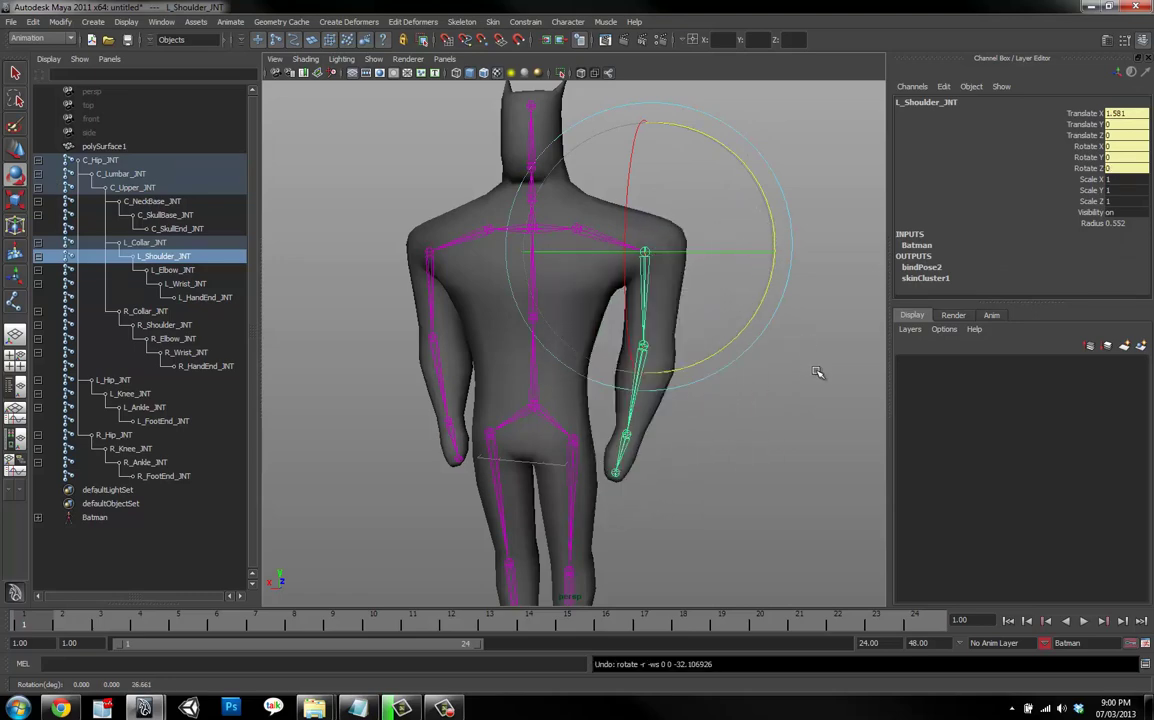
Start the Paint Skin Weights tool on the polySurface1 mesh and show its tool settings.
click(817, 372)
click(598, 304)
click(493, 21)
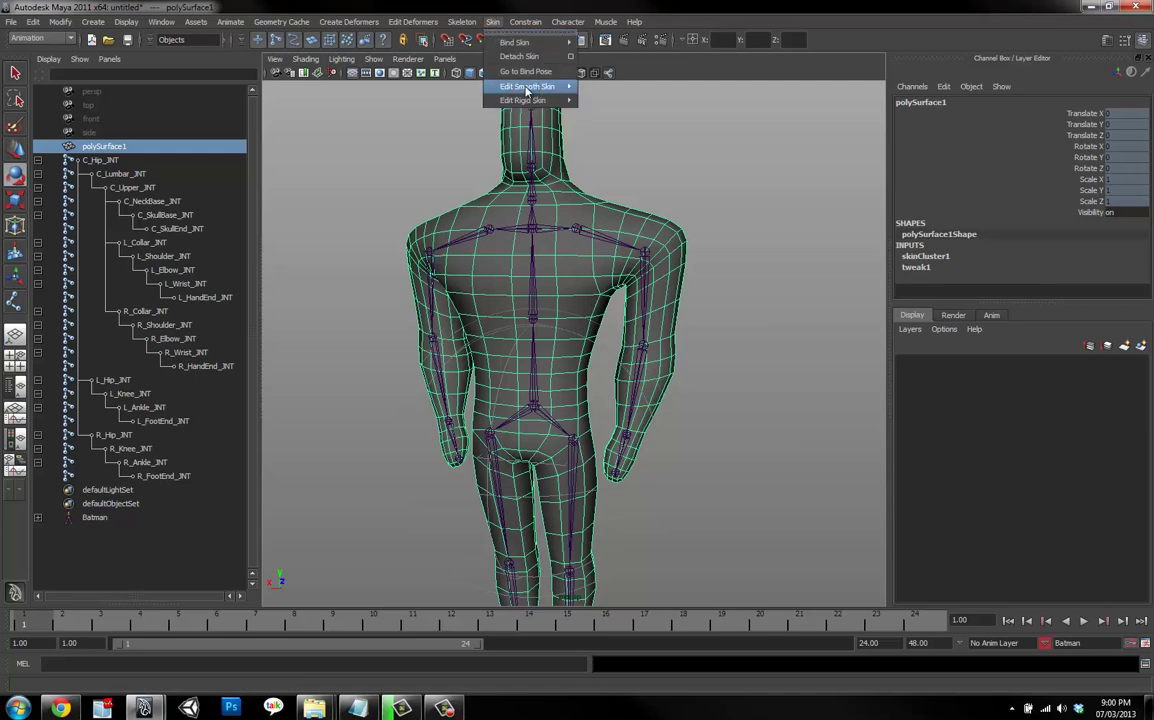
mouse_move(530, 88)
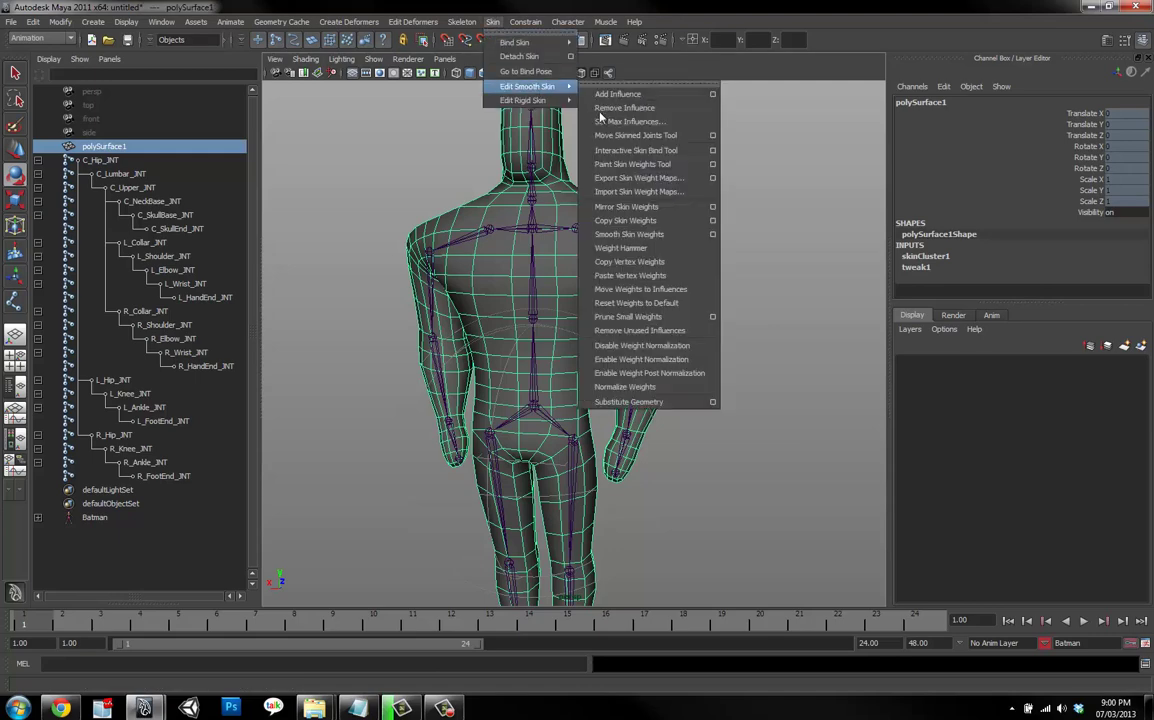
click(621, 165)
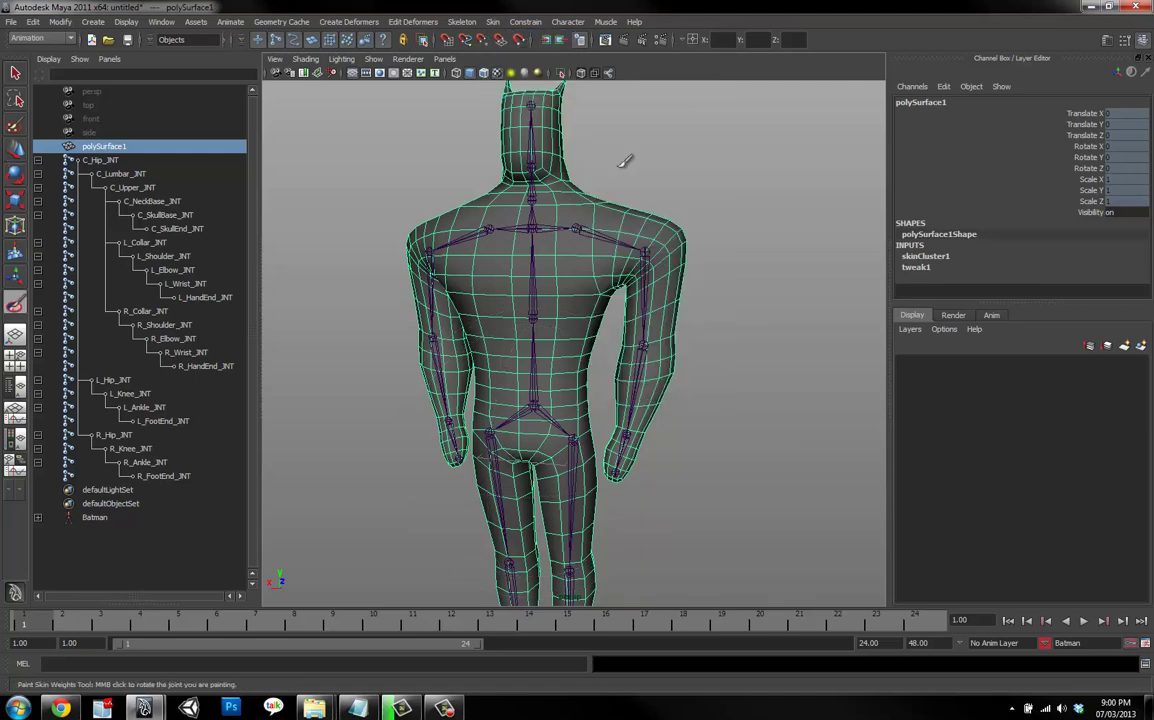
click(1126, 50)
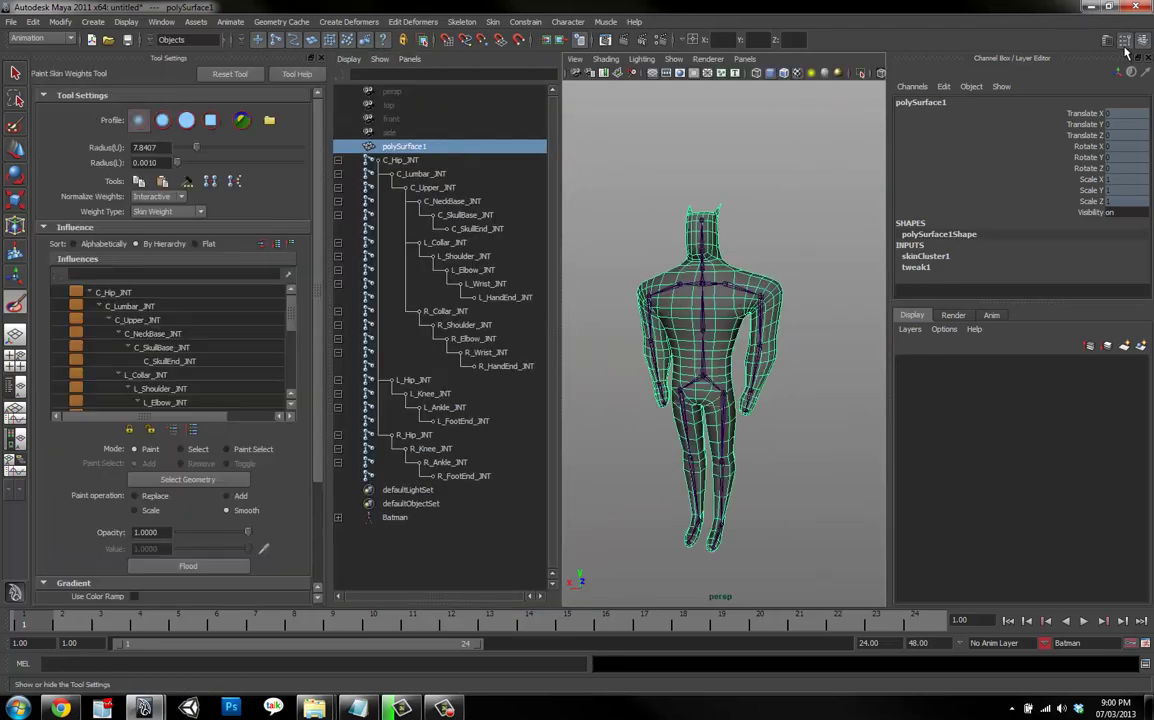
Examine the skin weights of the individual joints in the influence list, ending on C_Lumbar_JNT.
click(221, 334)
click(210, 305)
click(228, 292)
key(Down)
key(Down)
key(Down)
key(Down)
key(Down)
key(Down)
key(Down)
key(Down)
key(Down)
key(Down)
key(Down)
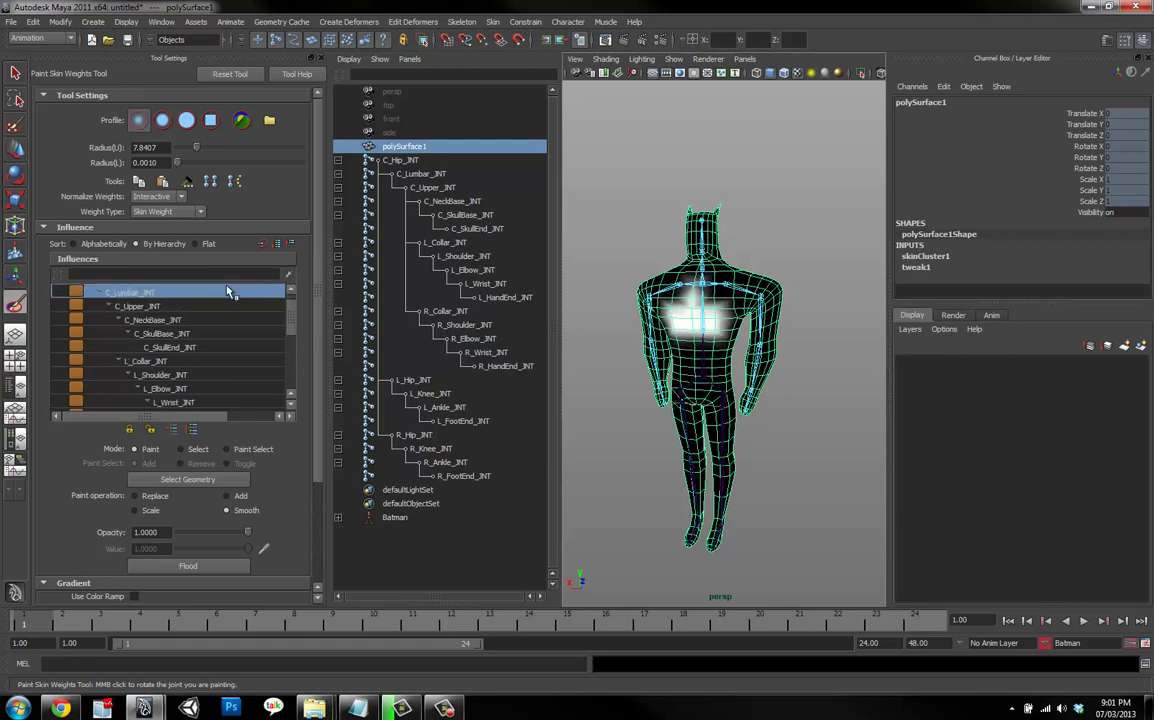
key(Down)
key(Down)
key(Down)
key(Down)
key(Down)
key(Down)
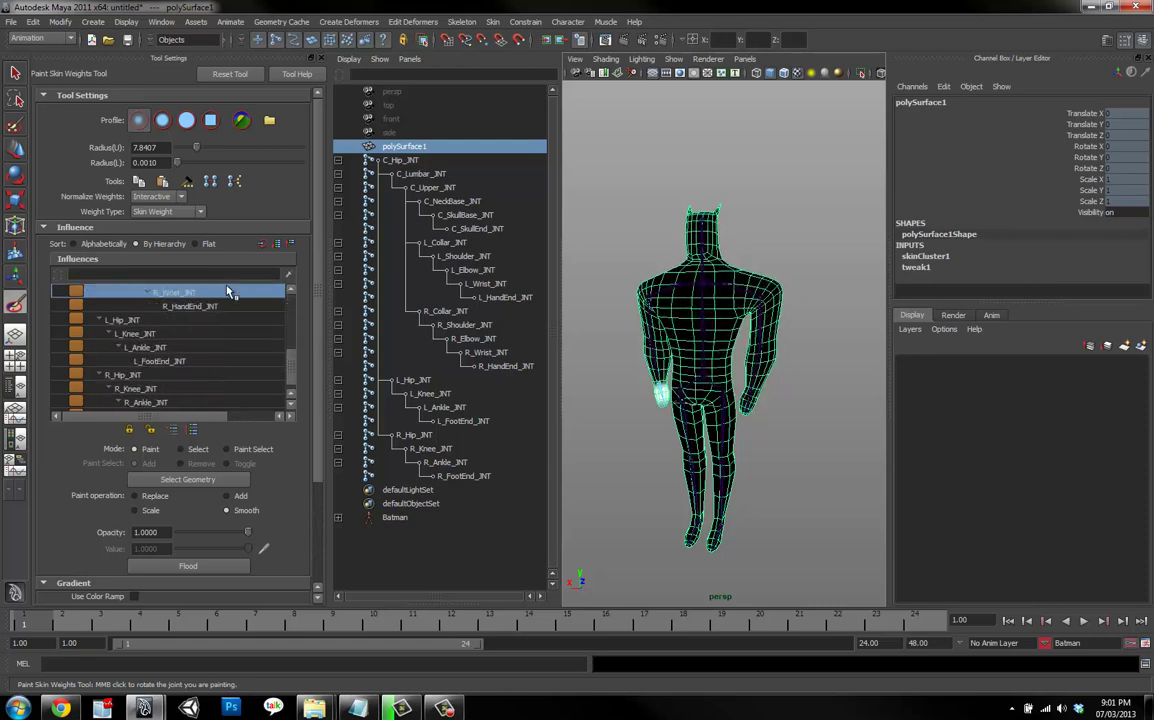
key(Up)
key(Up)
key(Up)
key(Up)
key(Up)
key(Up)
key(Up)
key(Up)
key(Up)
key(Up)
key(Up)
key(Up)
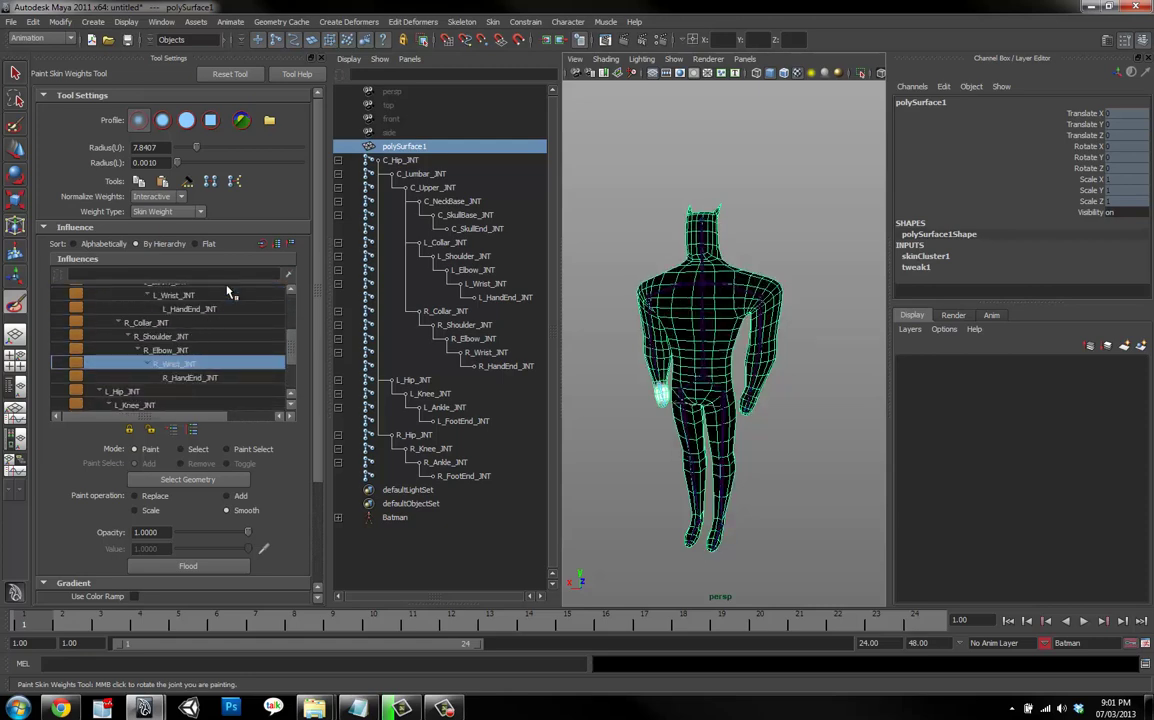
key(Up)
key(Up)
key(Up)
key(Up)
key(Up)
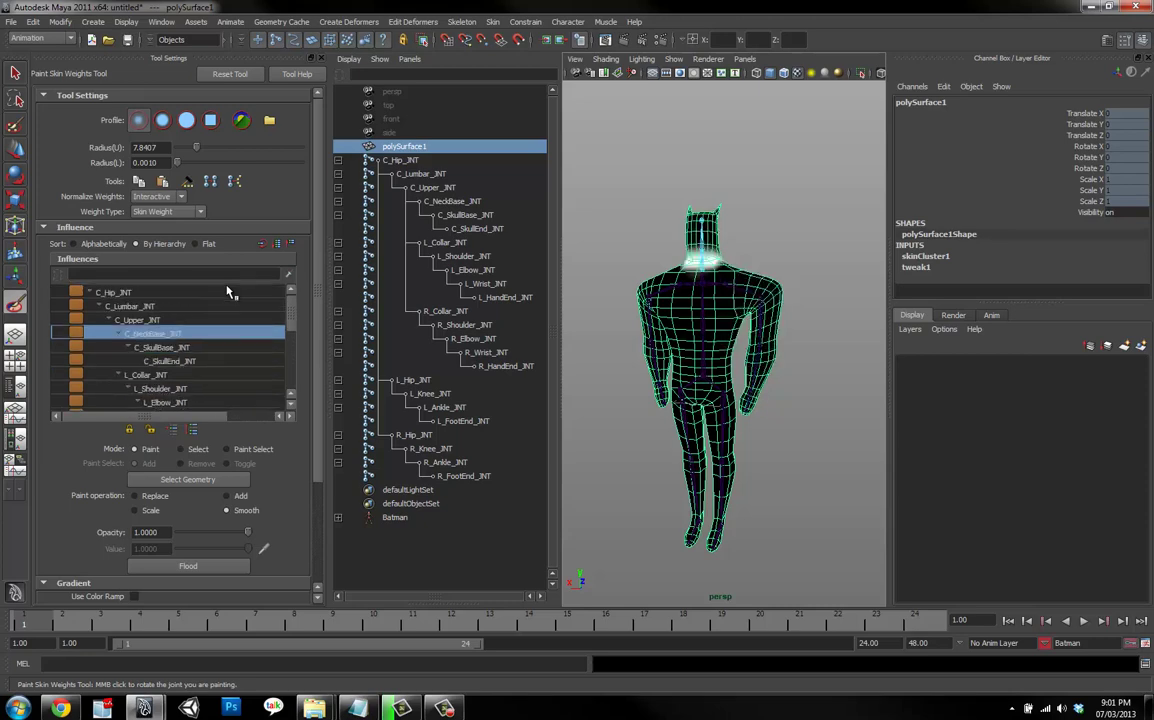
key(Down)
key(Down)
key(Down)
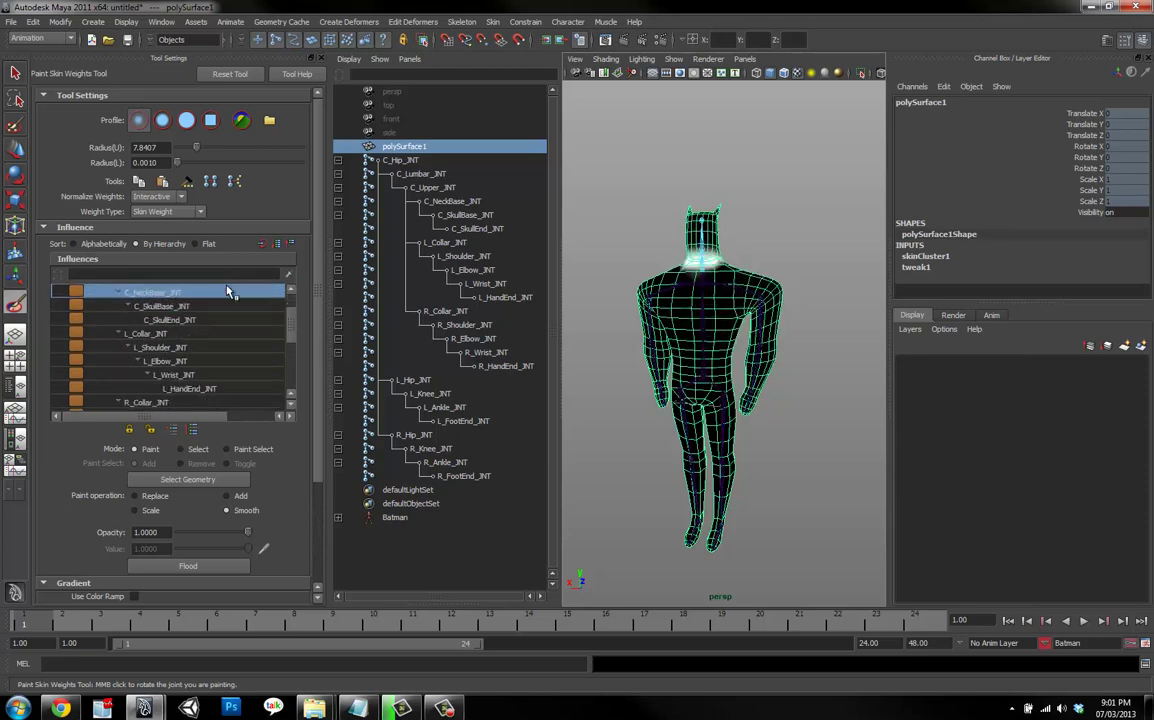
key(Up)
key(Down)
key(Down)
key(Up)
key(Up)
key(Up)
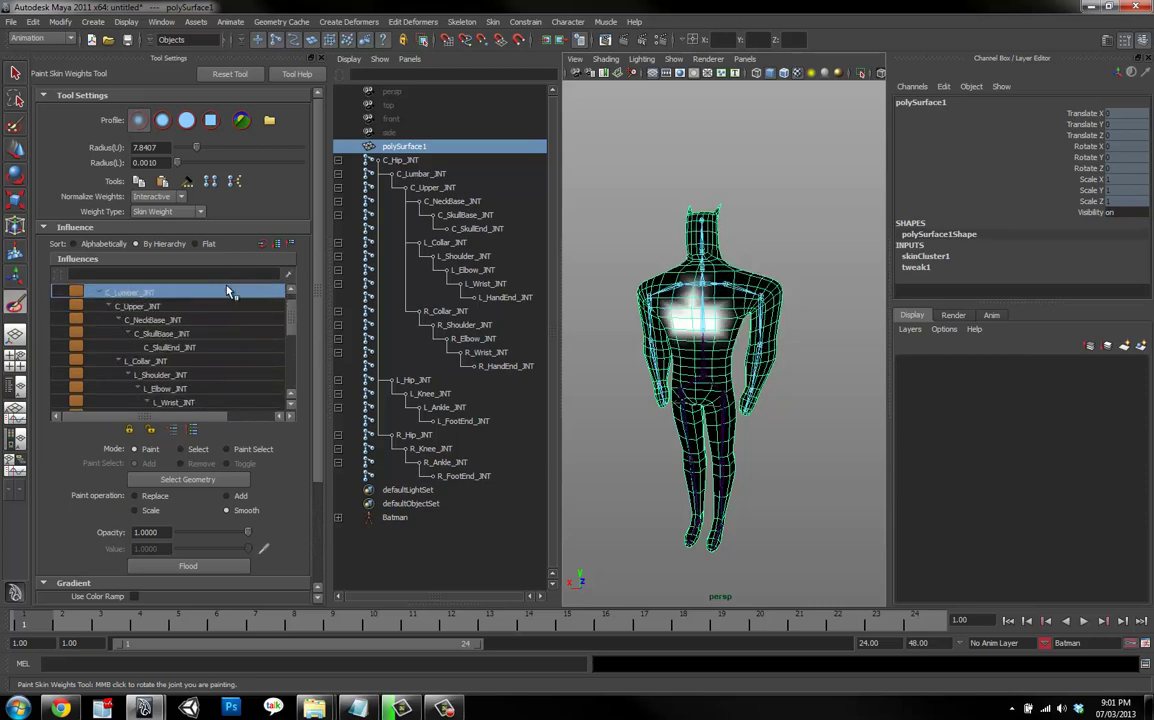
key(Down)
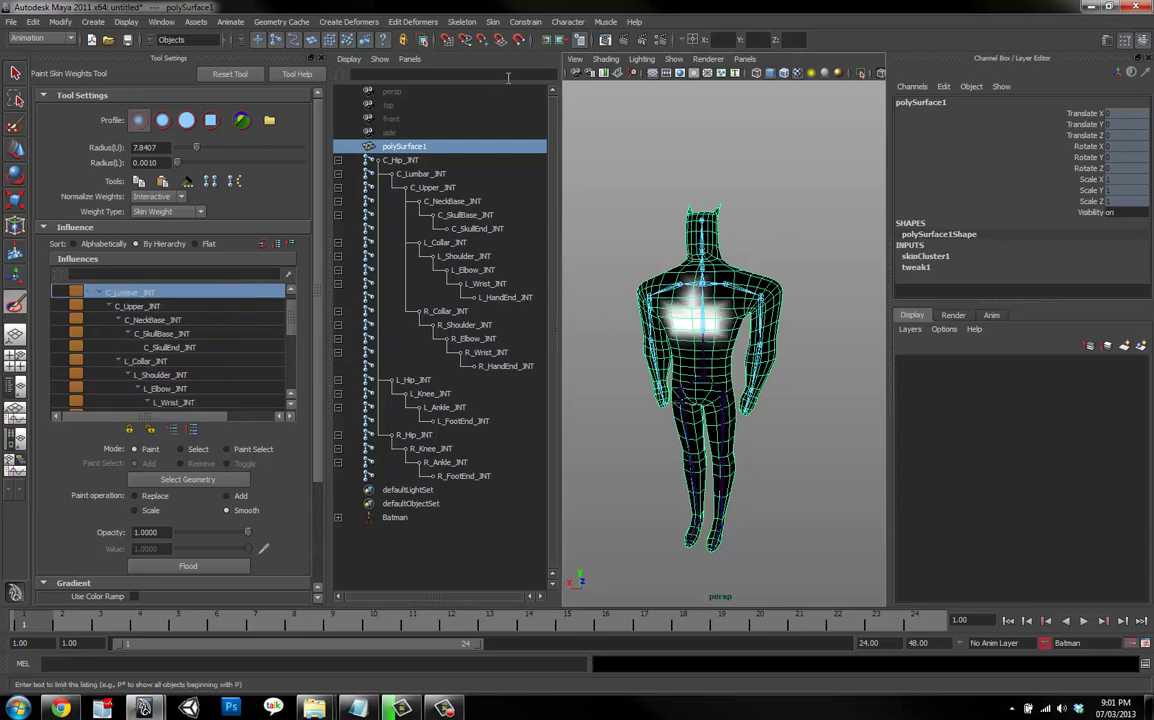
Enlarge the perspective view and set the weight brush to a soft profile, the Add operation and a radius of about 0.14.
key(space)
scroll(612, 248, up, 3)
alt+middle_drag(665, 346, 668, 390)
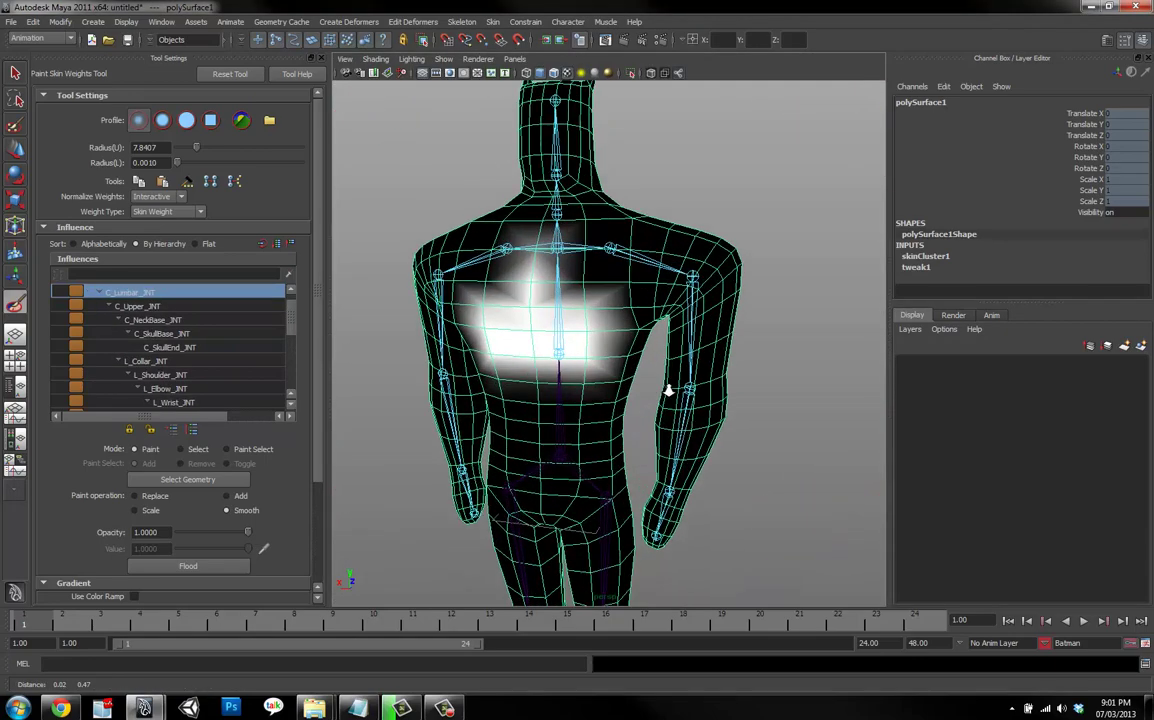
scroll(668, 390, up, 2)
key(b)
drag(590, 359, 547, 358)
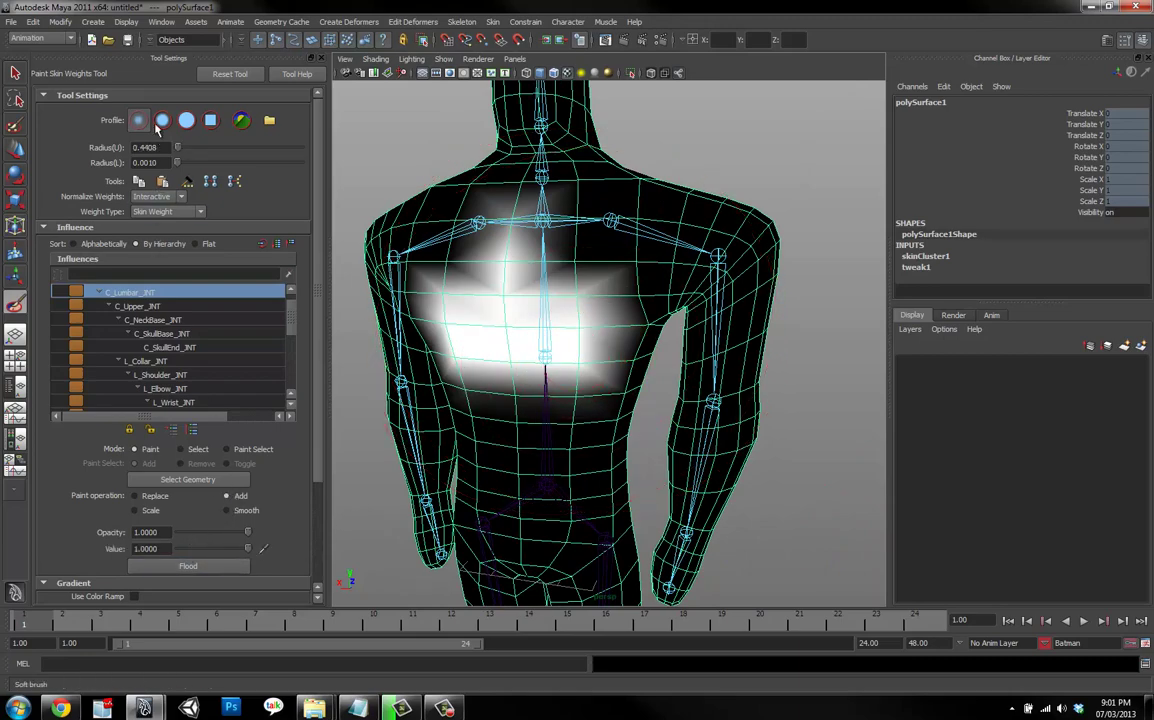
mouse_move(528, 438)
alt+mouse_down()
mouse_move(554, 368)
mouse_move(624, 306)
alt+mouse_up()
key(n)
mouse_move(622, 350)
alt+mouse_down()
mouse_move(648, 303)
mouse_move(638, 338)
alt+mouse_up()
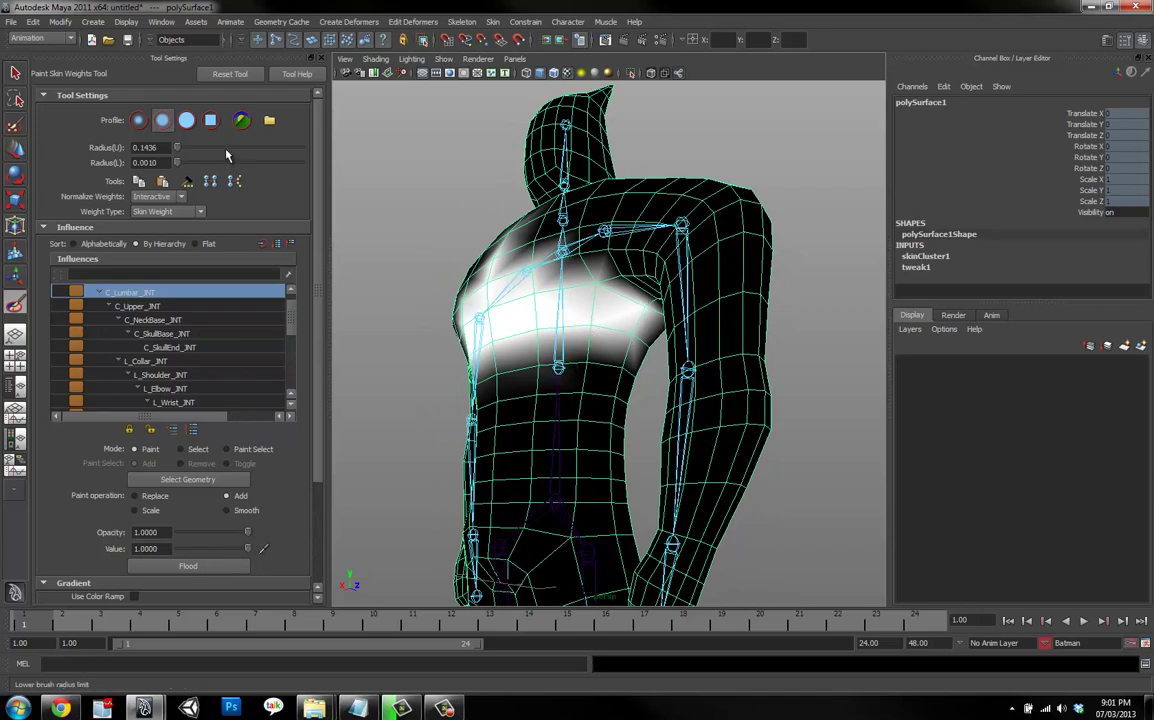
Paint added weight for C_Lumbar_JNT across the chest and upper back with a solid brush profile.
click(183, 118)
alt+drag(550, 338, 570, 354)
click(606, 305)
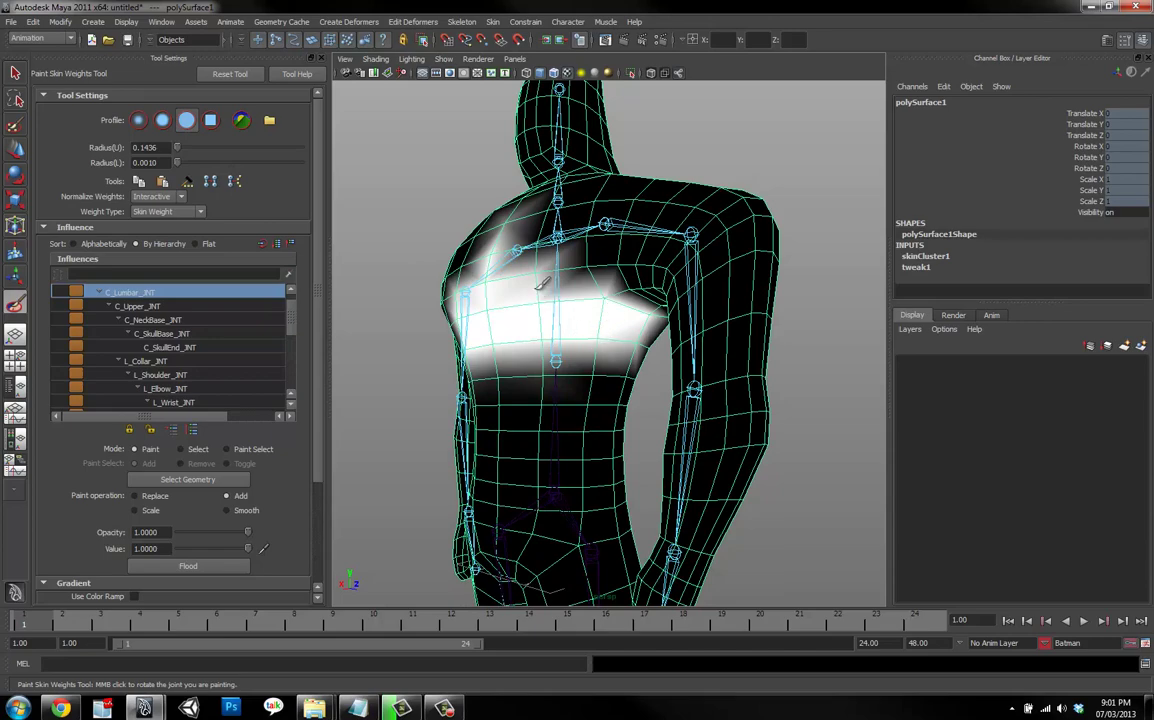
drag(544, 282, 593, 272)
mouse_move(503, 358)
mouse_down()
mouse_move(645, 364)
mouse_move(471, 366)
mouse_up()
mouse_move(584, 350)
mouse_down()
mouse_move(539, 300)
mouse_move(578, 336)
mouse_move(678, 344)
mouse_up()
mouse_move(599, 325)
mouse_down()
mouse_move(579, 284)
mouse_move(581, 246)
mouse_up()
mouse_move(617, 206)
mouse_down()
mouse_move(571, 212)
mouse_move(683, 245)
mouse_move(549, 296)
mouse_move(622, 284)
mouse_up()
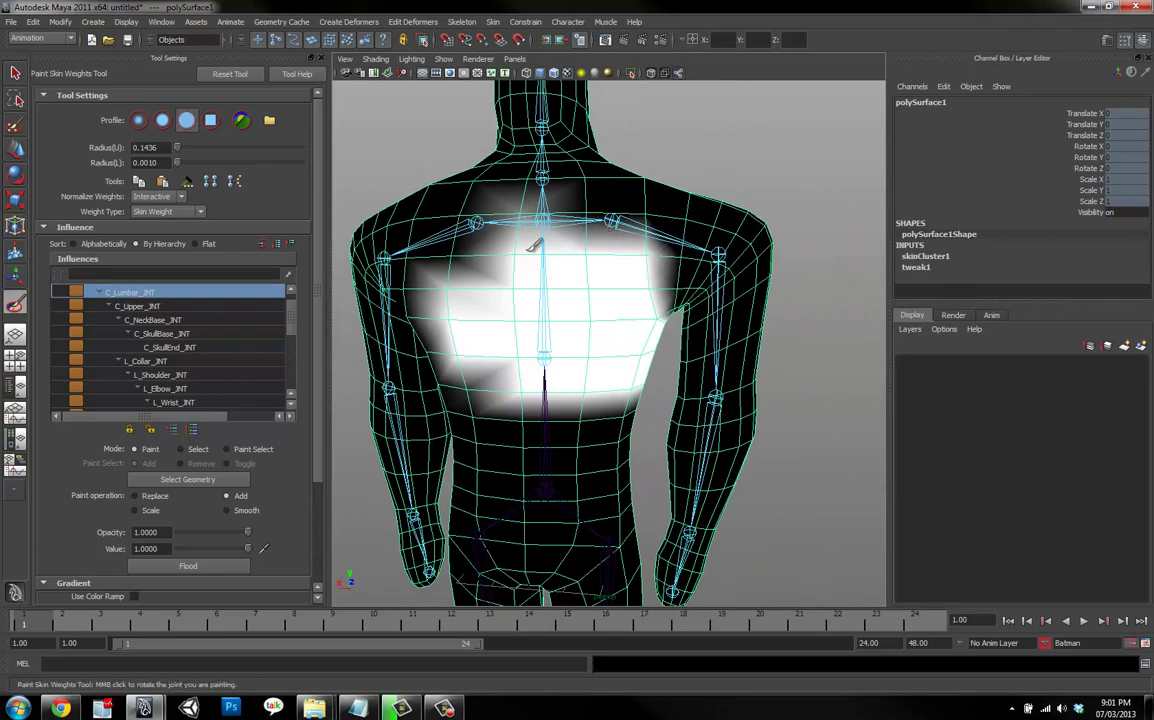
Fill in C_Lumbar_JNT's weight up to the left shoulder and armpit on both sides of the torso.
alt+drag(538, 259, 690, 338)
scroll(680, 338, up, 5)
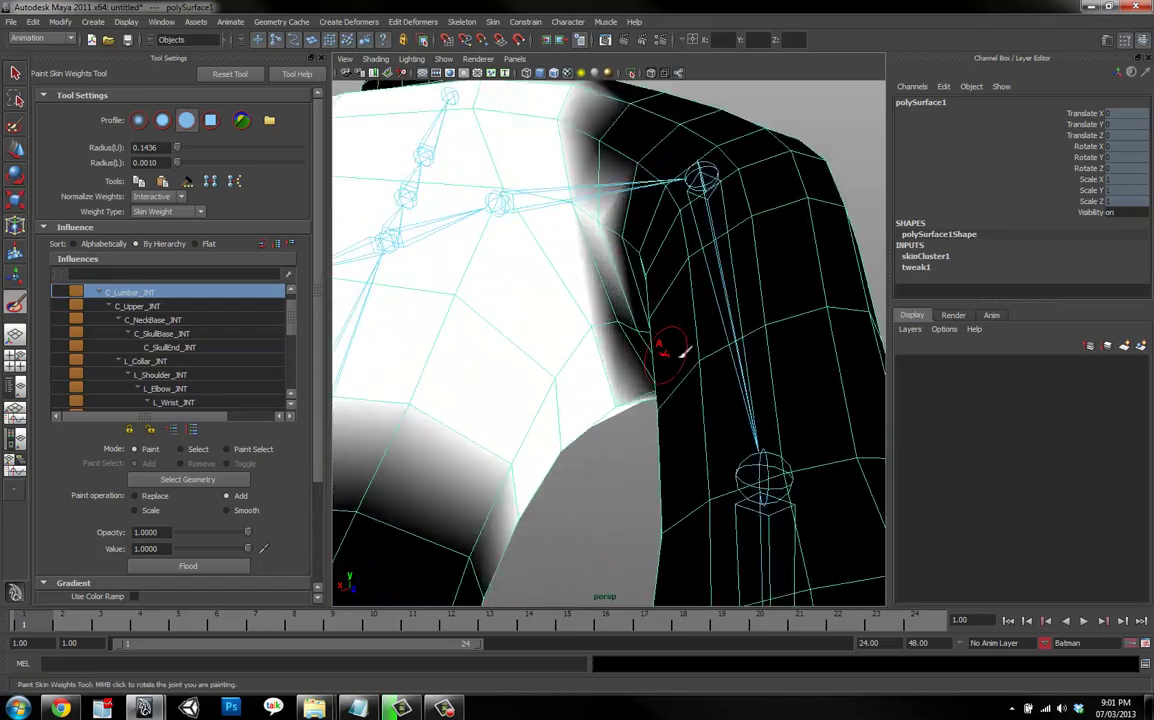
drag(617, 219, 632, 138)
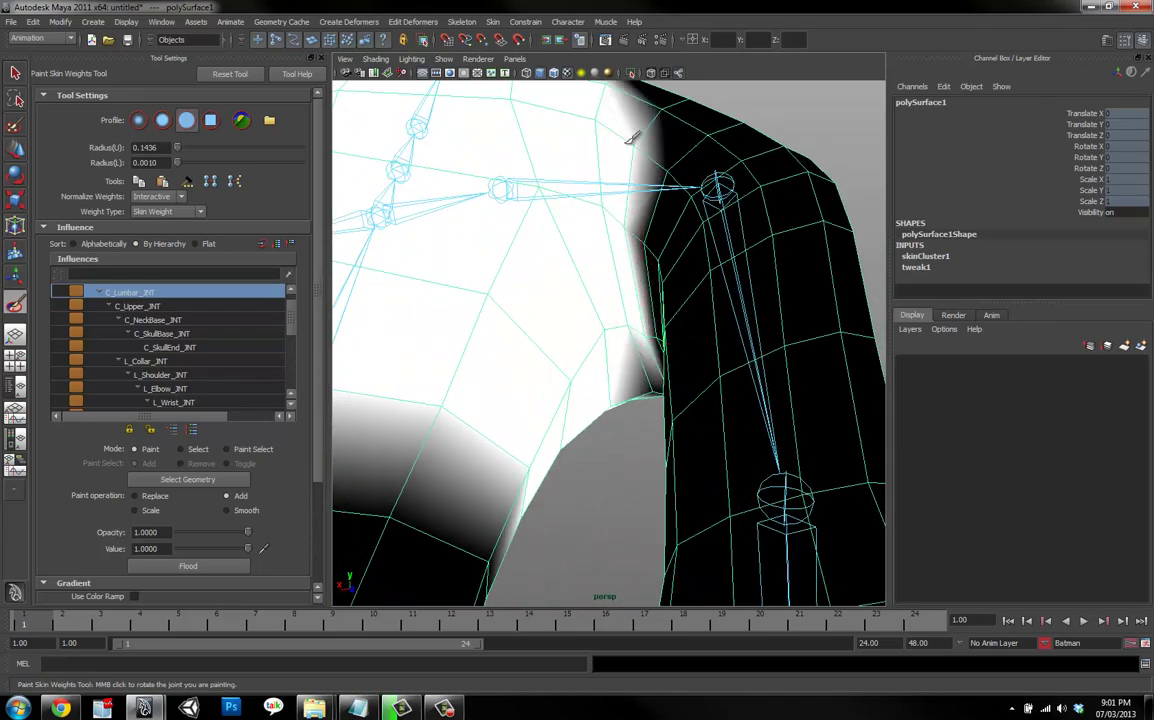
alt+drag(636, 388, 530, 378)
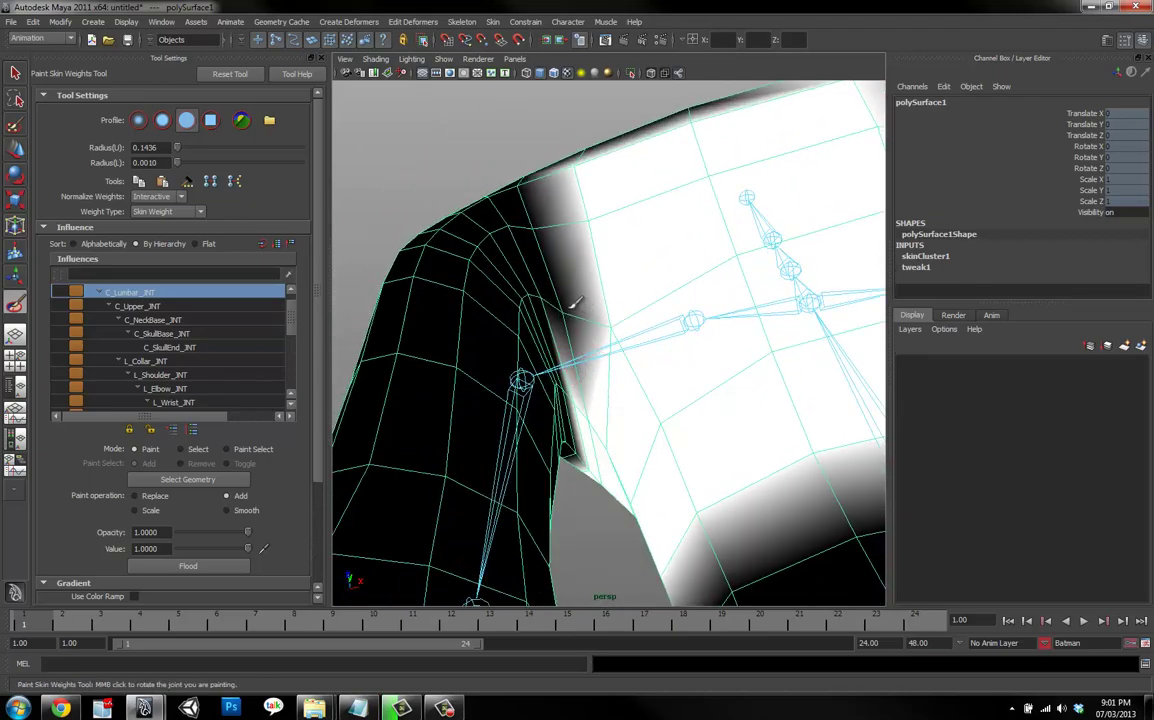
mouse_move(564, 248)
mouse_down()
mouse_move(533, 224)
mouse_move(530, 255)
mouse_move(606, 415)
mouse_up()
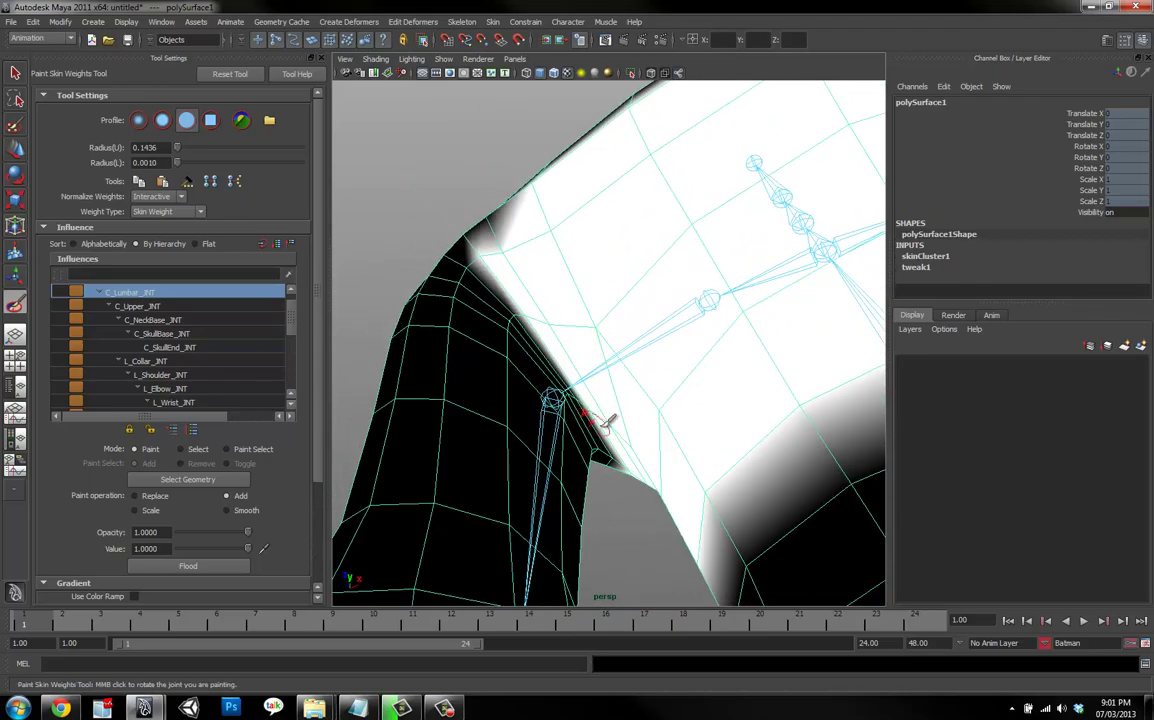
Paint added weight for C_Hip_JNT over the hips and lower torso with a brush radius of about 0.33.
mouse_move(621, 466)
alt+mouse_down()
mouse_move(694, 504)
mouse_move(610, 381)
mouse_move(600, 386)
mouse_move(598, 335)
mouse_move(837, 389)
alt+mouse_up()
alt+right_drag(837, 389, 680, 384)
alt+middle_drag(556, 430, 590, 317)
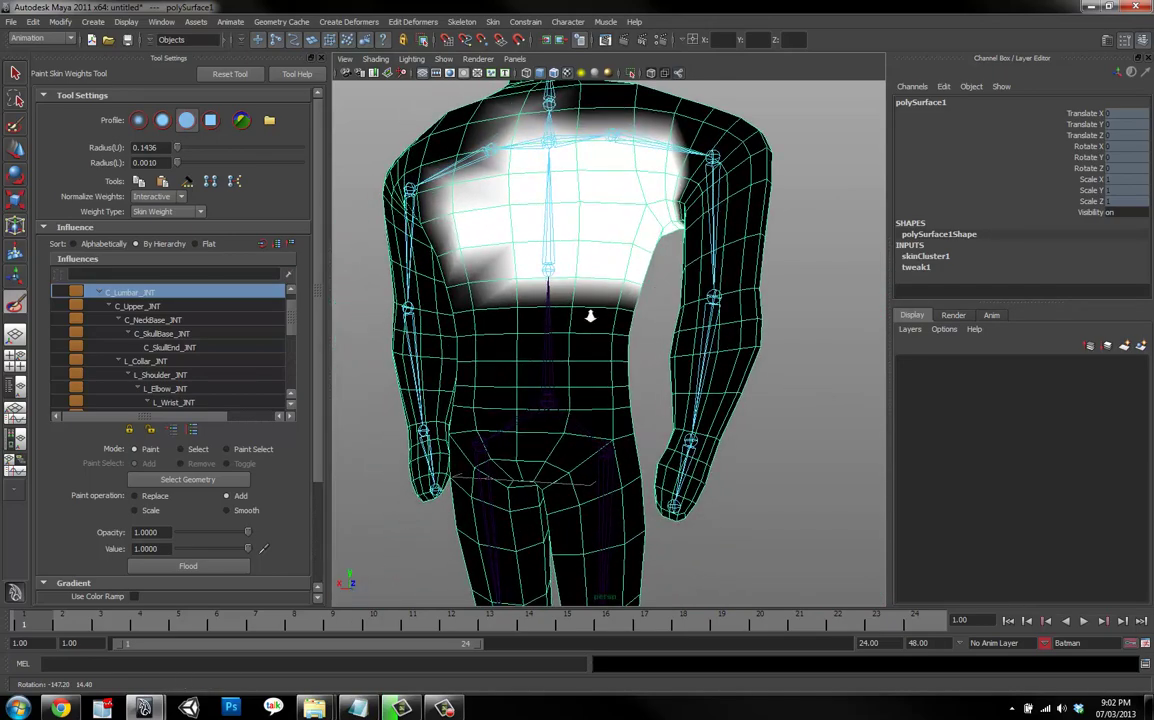
alt+right_drag(590, 317, 525, 328)
scroll(137, 312, up, 1)
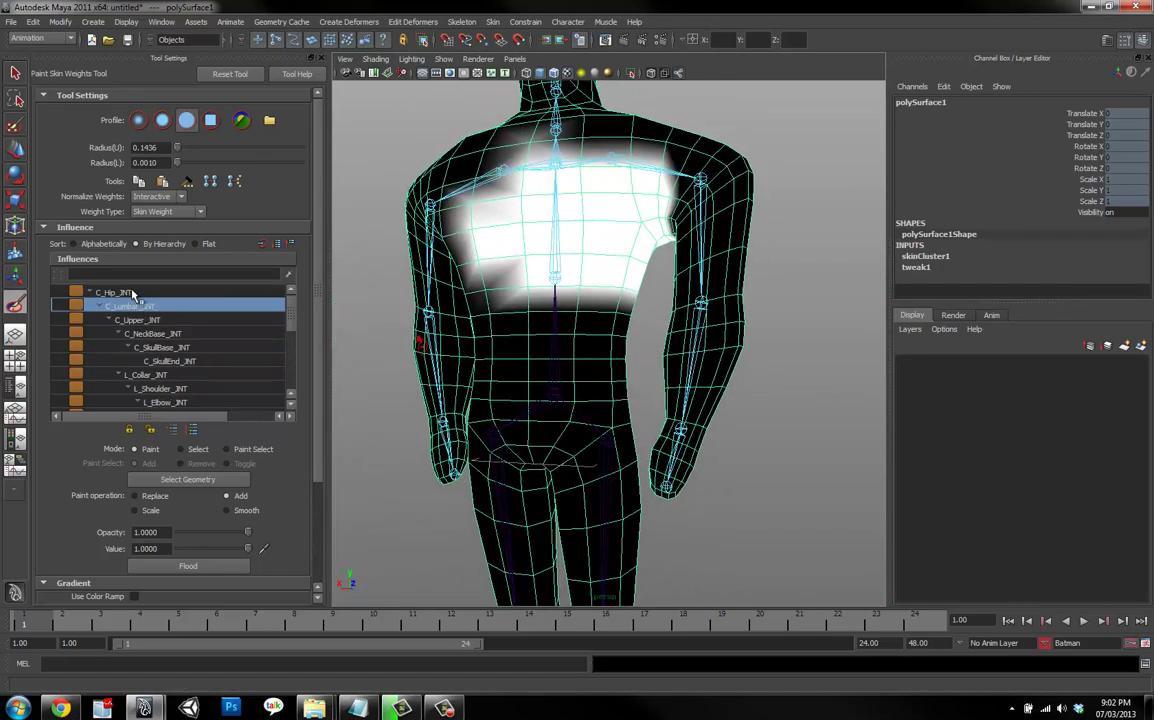
click(133, 293)
mouse_move(592, 343)
alt+mouse_down()
mouse_move(496, 347)
mouse_move(597, 342)
alt+mouse_up()
mouse_move(564, 404)
alt+mouse_down()
mouse_move(811, 412)
mouse_move(631, 378)
alt+mouse_up()
Test the arm deformation with small rotations of L_Shoulder_JNT around Z, and undo them.
key(w)
click(700, 292)
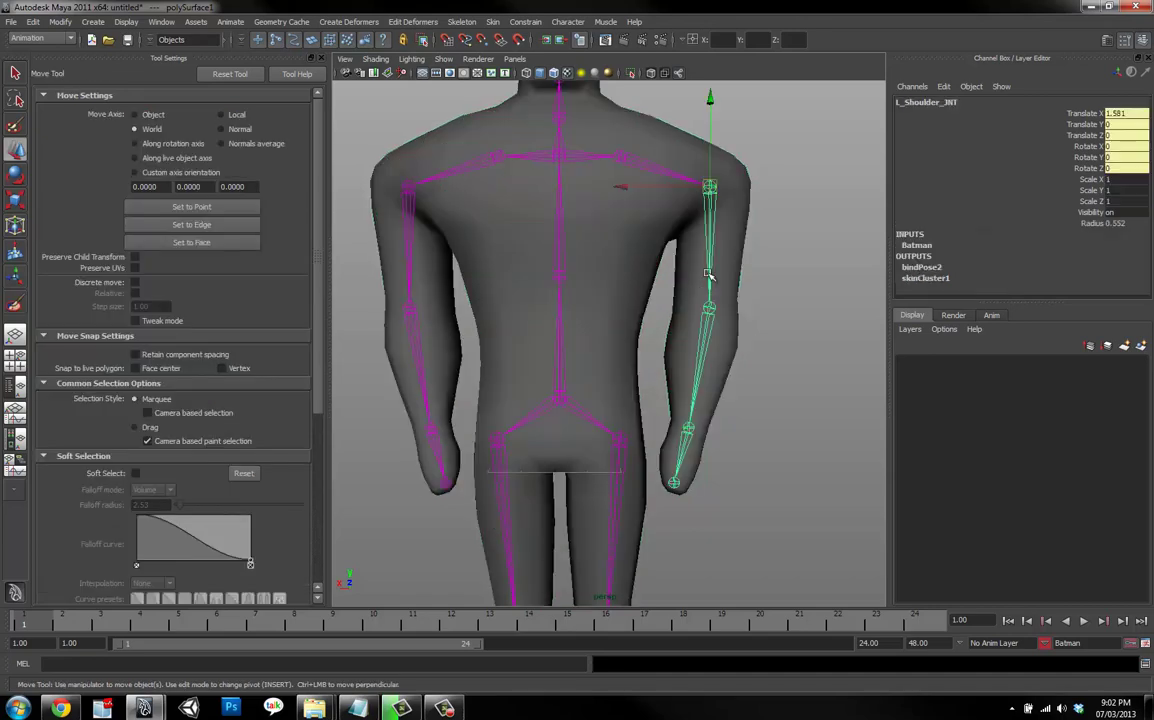
key(e)
drag(690, 312, 698, 368)
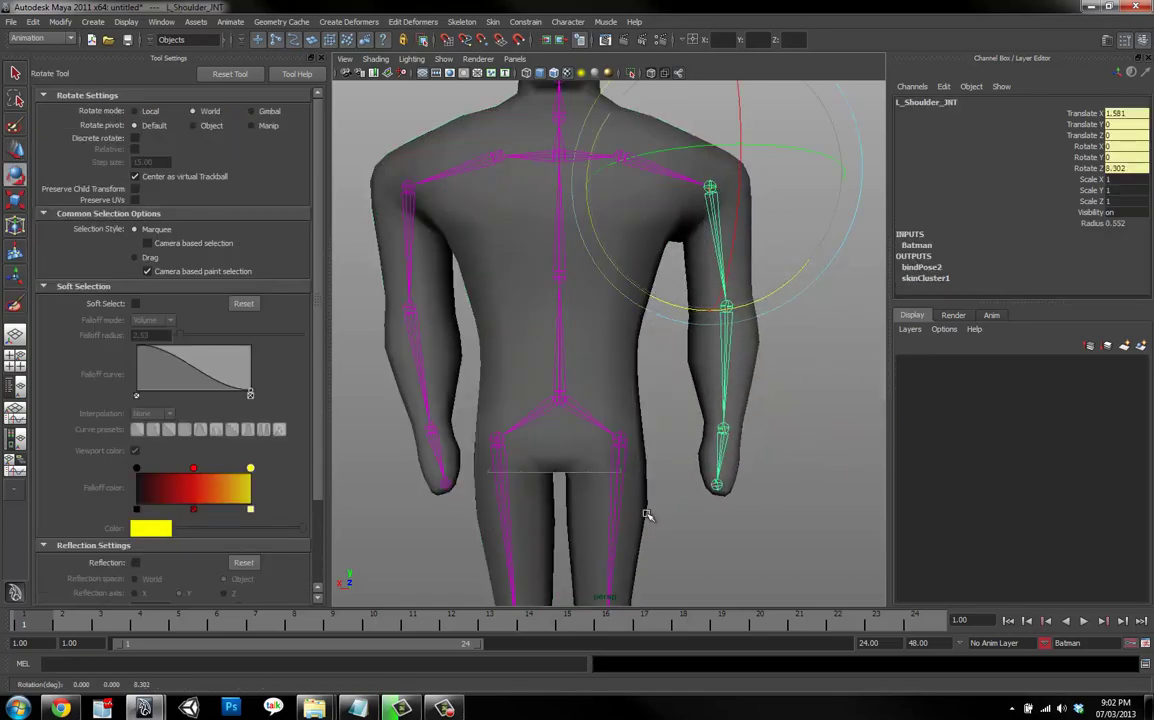
key(ctrl+z)
click(611, 394)
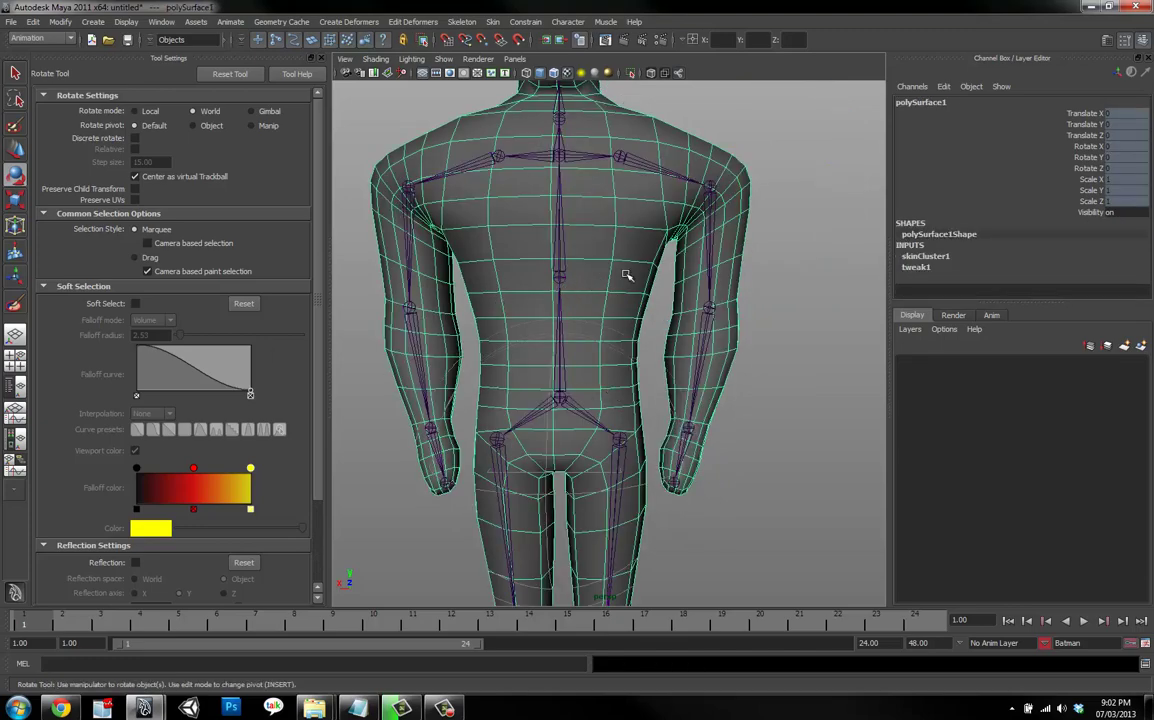
click(690, 309)
drag(701, 309, 662, 317)
key(ctrl+z)
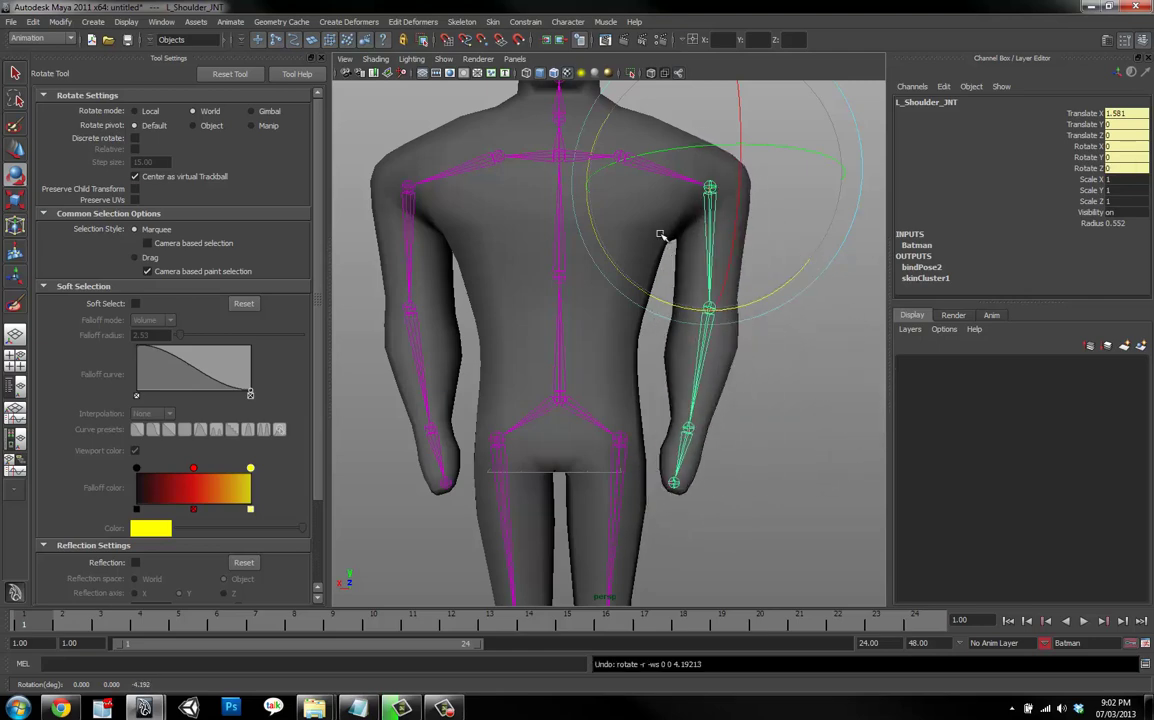
Animate L_Shoulder_JNT from a key at frame 1 to the arm raised outward at frame 24, and play it back.
drag(368, 613, 42, 616)
key(s)
alt+middle_drag(538, 492, 463, 555)
drag(44, 621, 914, 617)
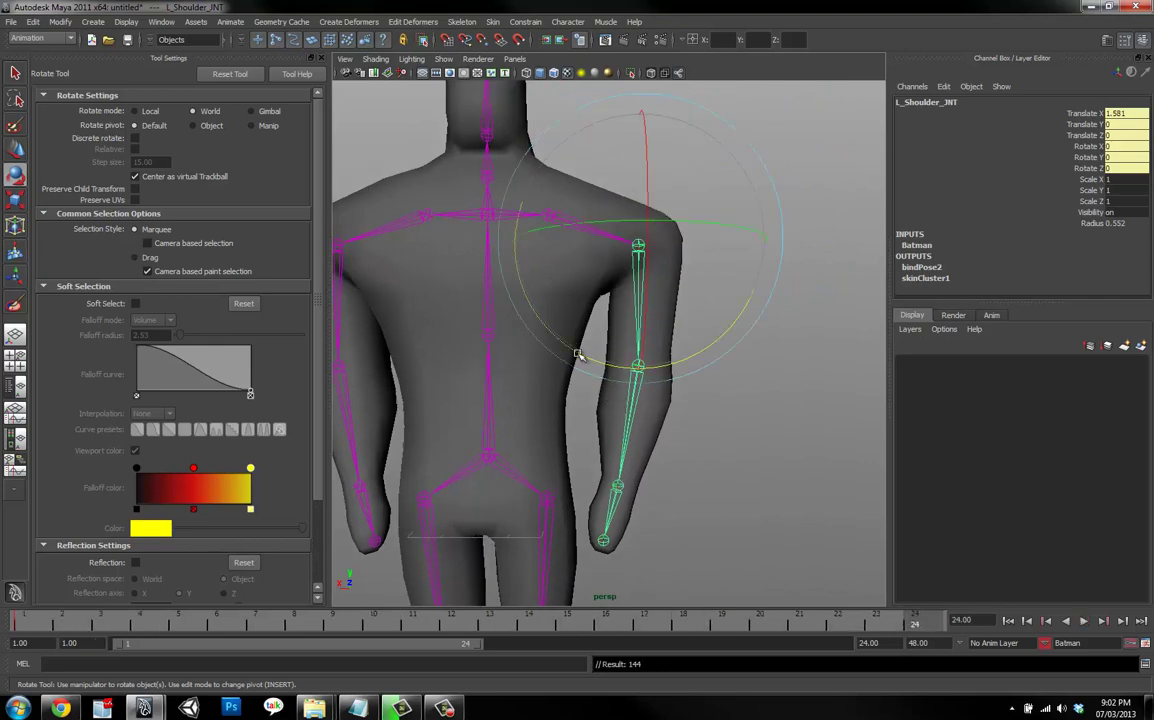
drag(577, 355, 700, 310)
click(633, 284)
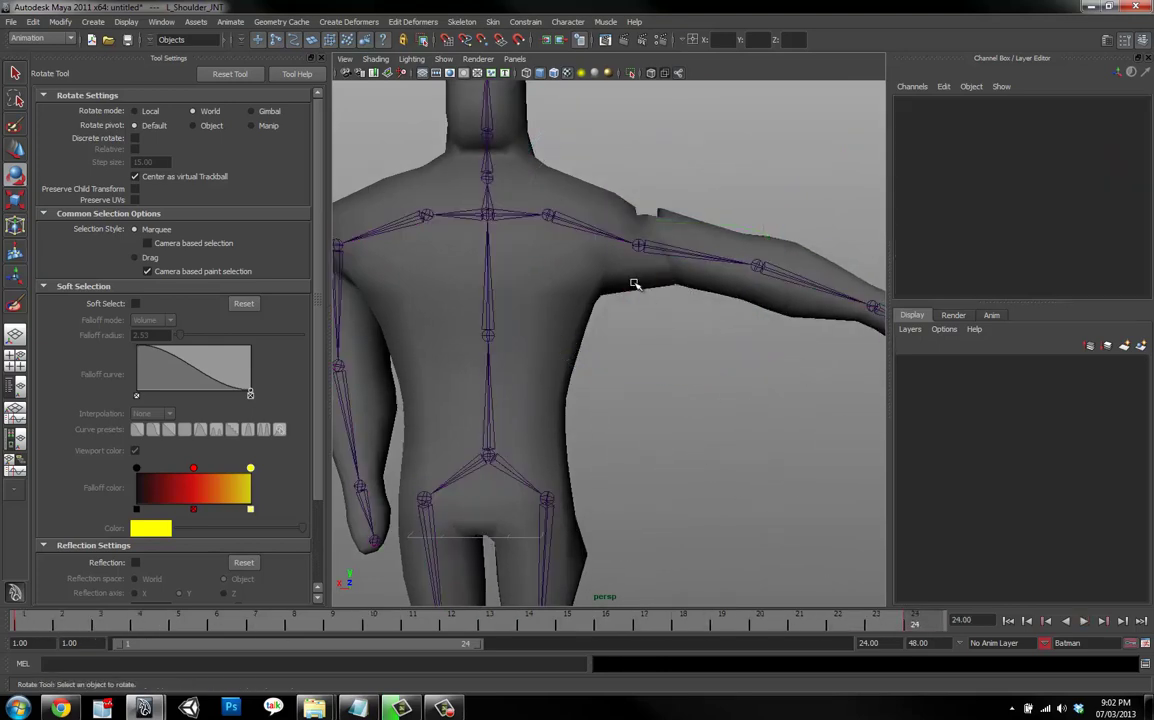
click(633, 284)
key(alt+v)
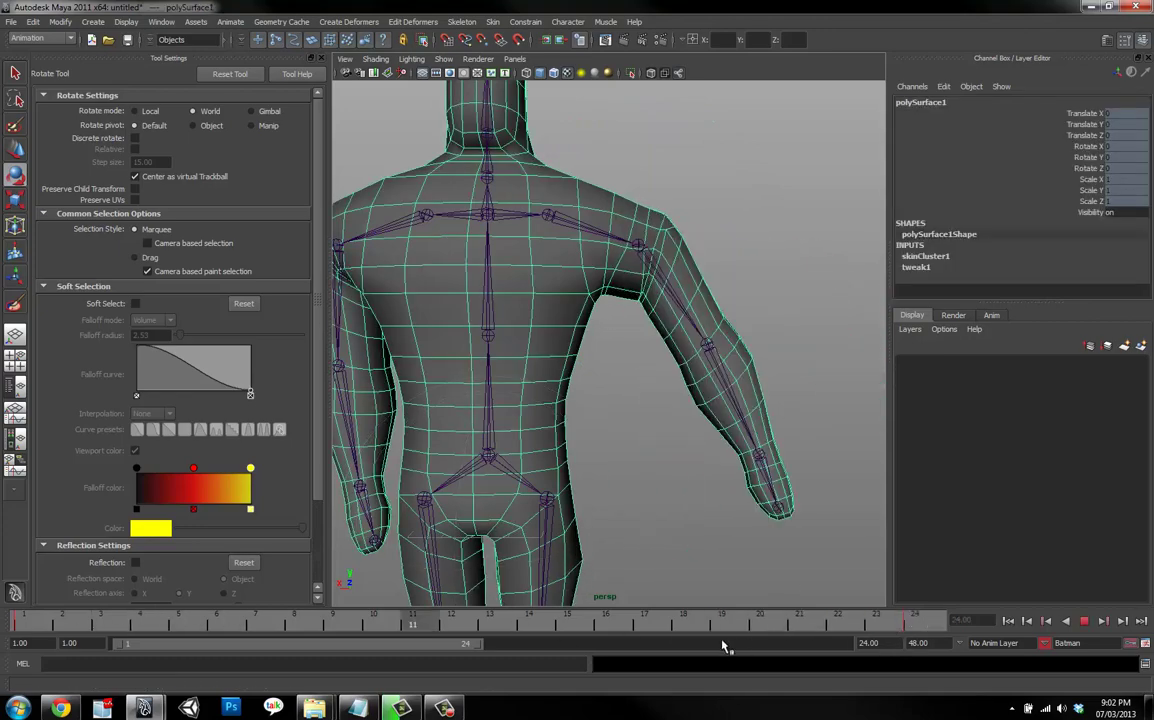
Resume painting skin weights at frame 12, check the left arm influences and make L_Shoulder_JNT the active one.
click(15, 302)
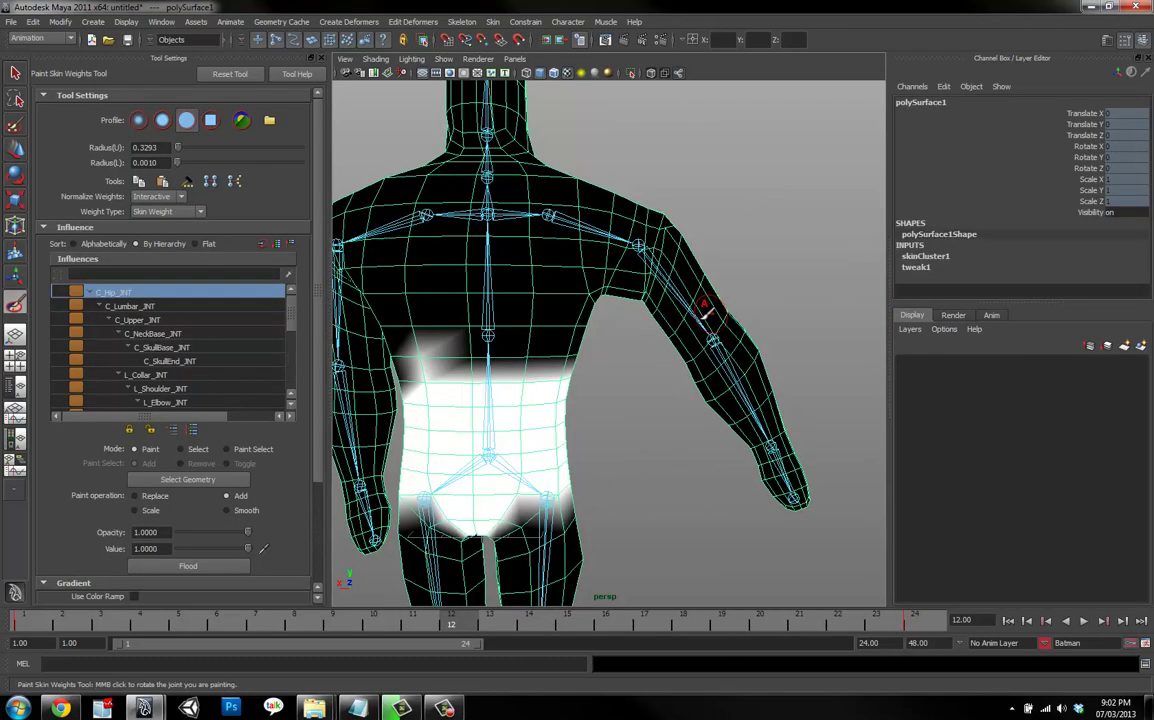
scroll(172, 352, down, 1)
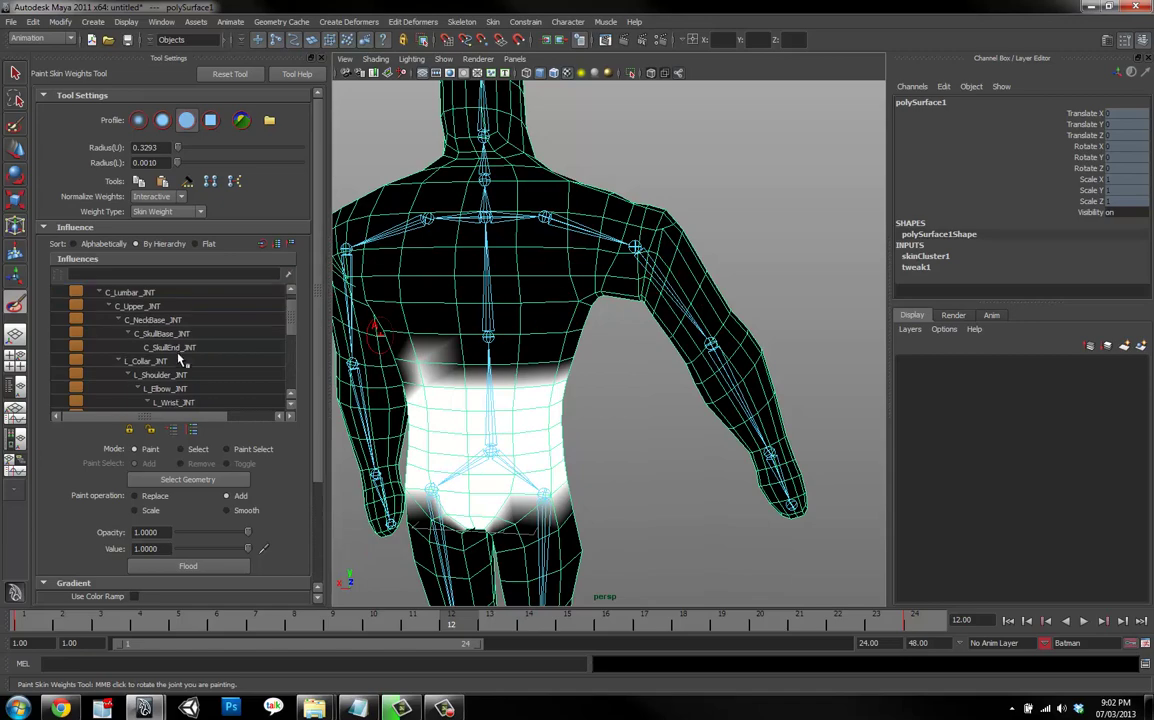
click(176, 374)
click(176, 388)
click(170, 360)
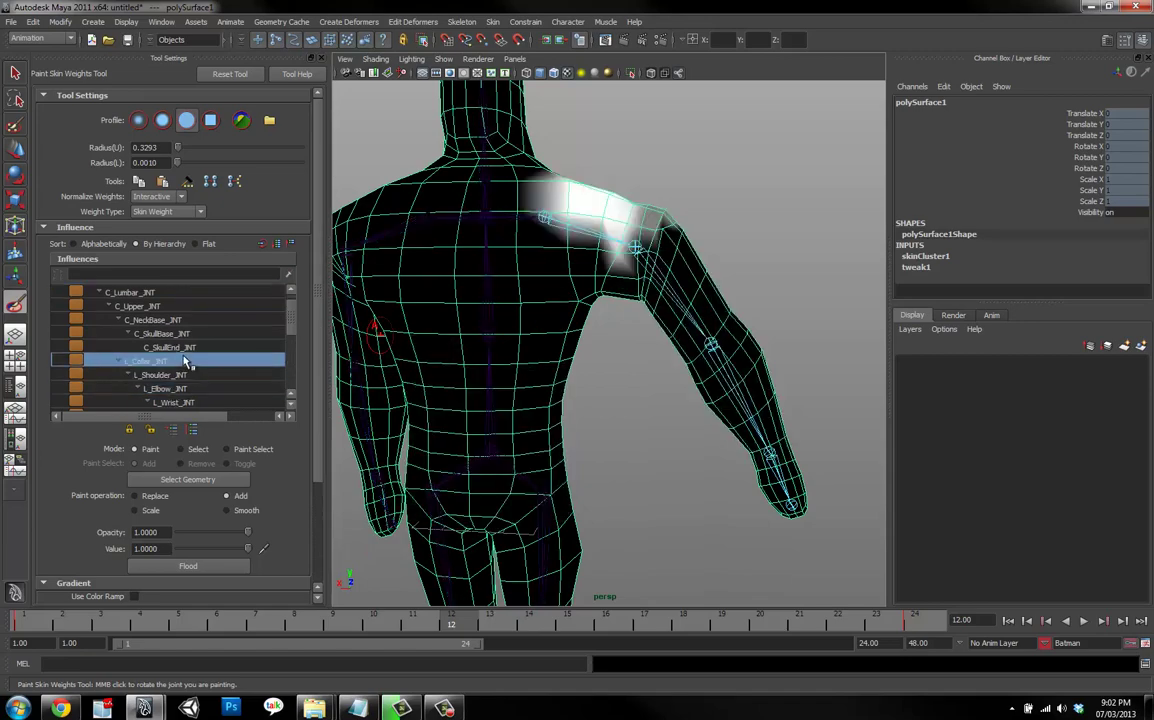
click(165, 374)
Smooth L_Shoulder_JNT's weights all around the left shoulder with the Smooth operation and a radius of about 0.47.
alt+middle_drag(470, 312, 493, 421)
alt+right_drag(516, 454, 678, 454)
alt+drag(678, 454, 626, 465)
click(228, 512)
mouse_move(546, 412)
alt+mouse_down()
mouse_move(530, 385)
mouse_move(688, 258)
mouse_move(623, 335)
alt+mouse_up()
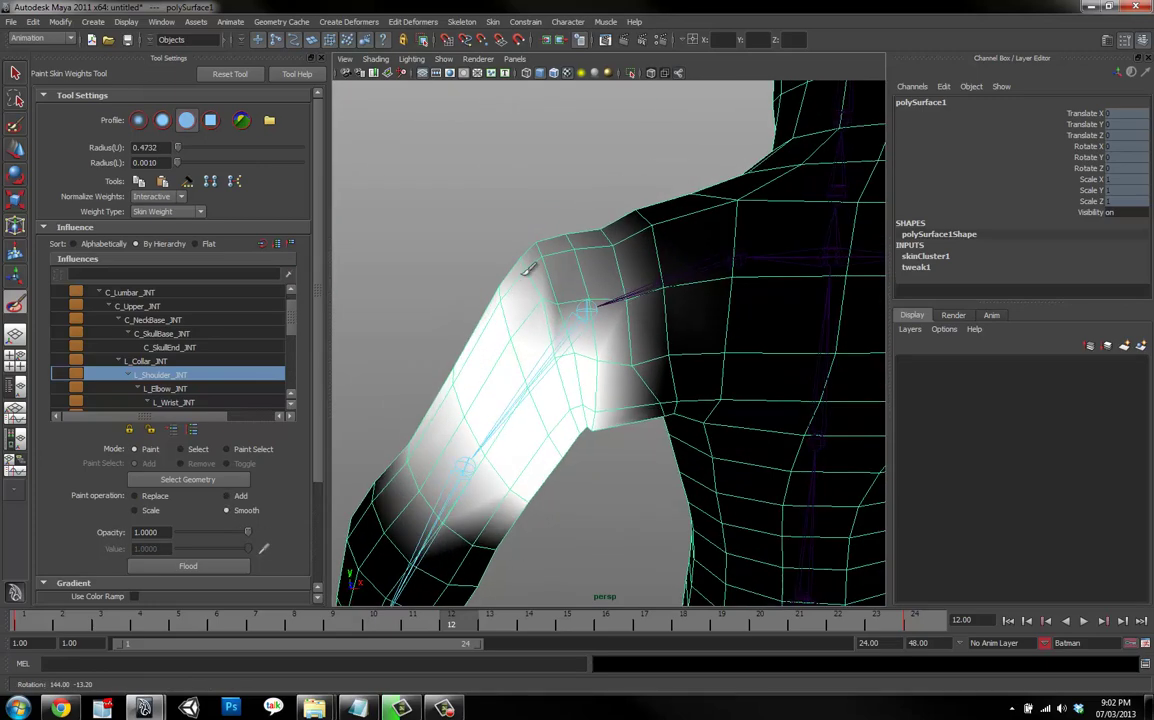
mouse_move(612, 418)
alt+mouse_down()
mouse_move(582, 330)
mouse_move(595, 361)
mouse_move(583, 372)
mouse_move(606, 363)
alt+mouse_up()
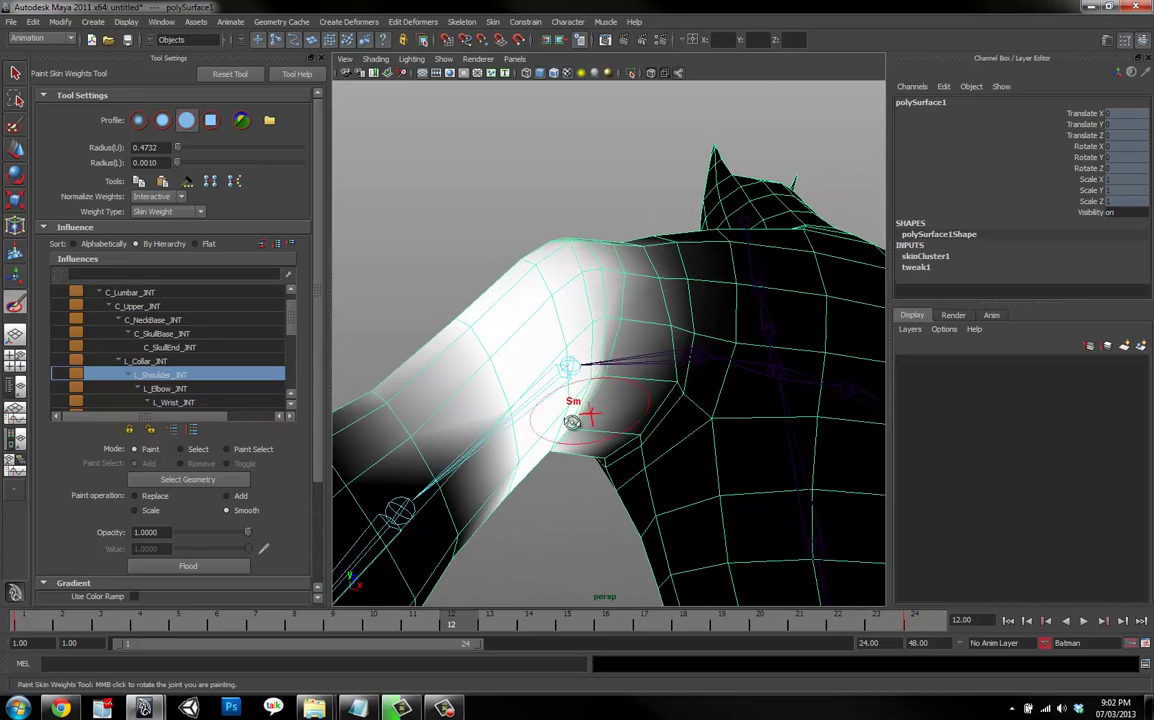
alt+drag(573, 422, 560, 468)
mouse_move(572, 462)
alt+mouse_down()
mouse_move(644, 508)
mouse_move(577, 481)
alt+mouse_up()
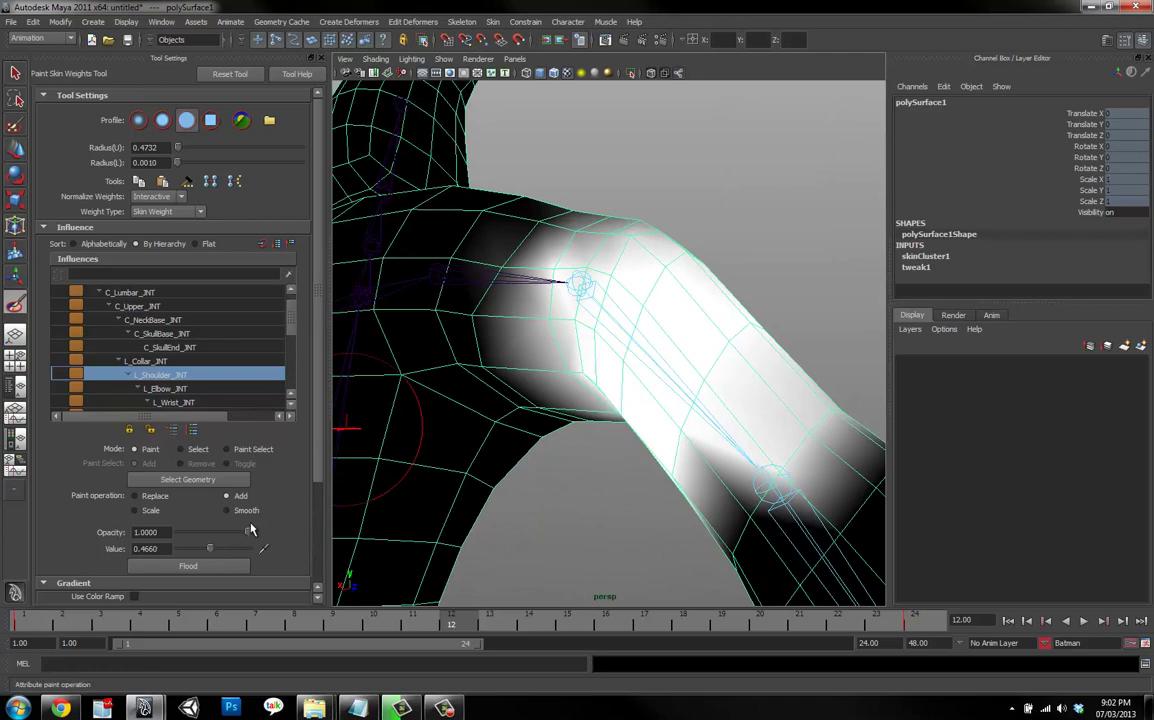
Add L_Shoulder_JNT weight around the left armpit with value 1 and a brush radius of about 0.15.
alt+drag(602, 388, 613, 381)
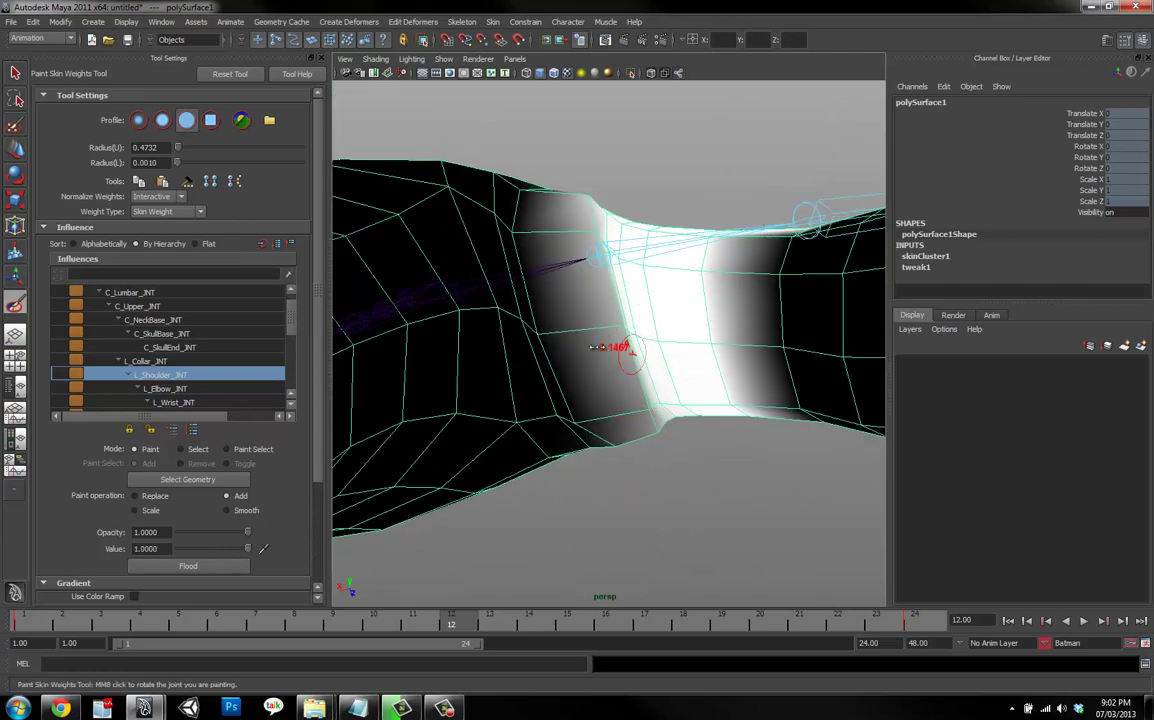
alt+drag(634, 323, 628, 333)
alt+drag(605, 280, 597, 362)
alt+drag(606, 365, 632, 370)
alt+drag(630, 420, 565, 435)
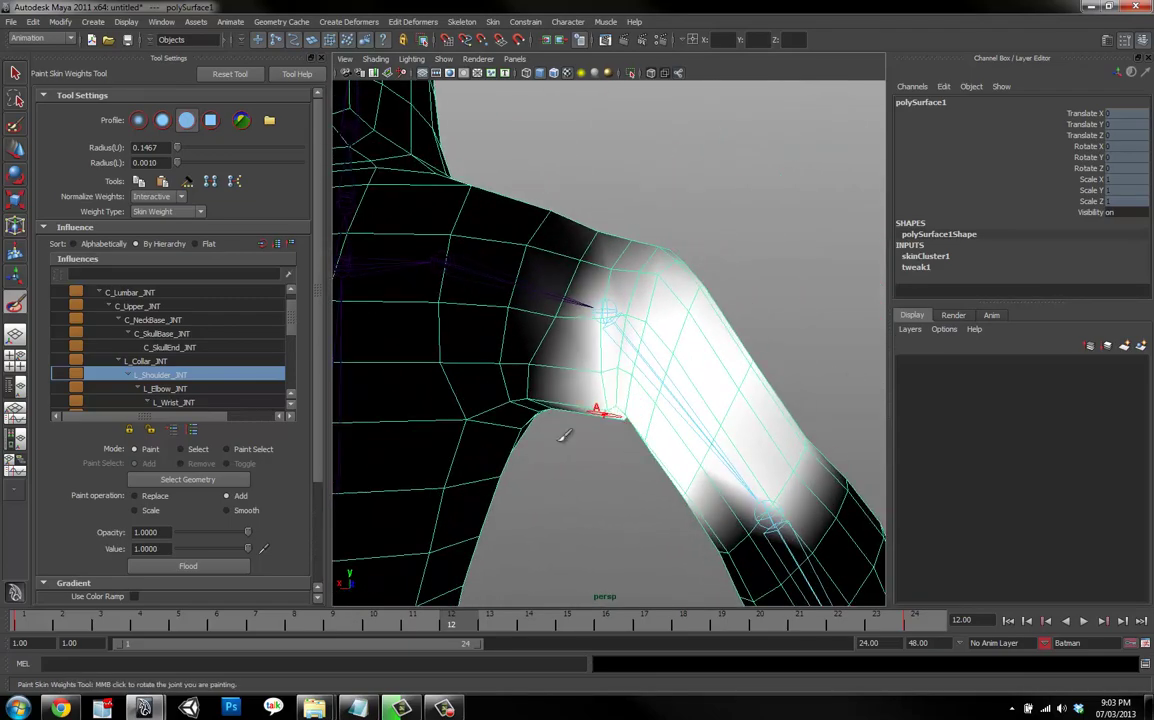
Add L_Collar_JNT weight around the left collar and underarm at full value.
click(147, 361)
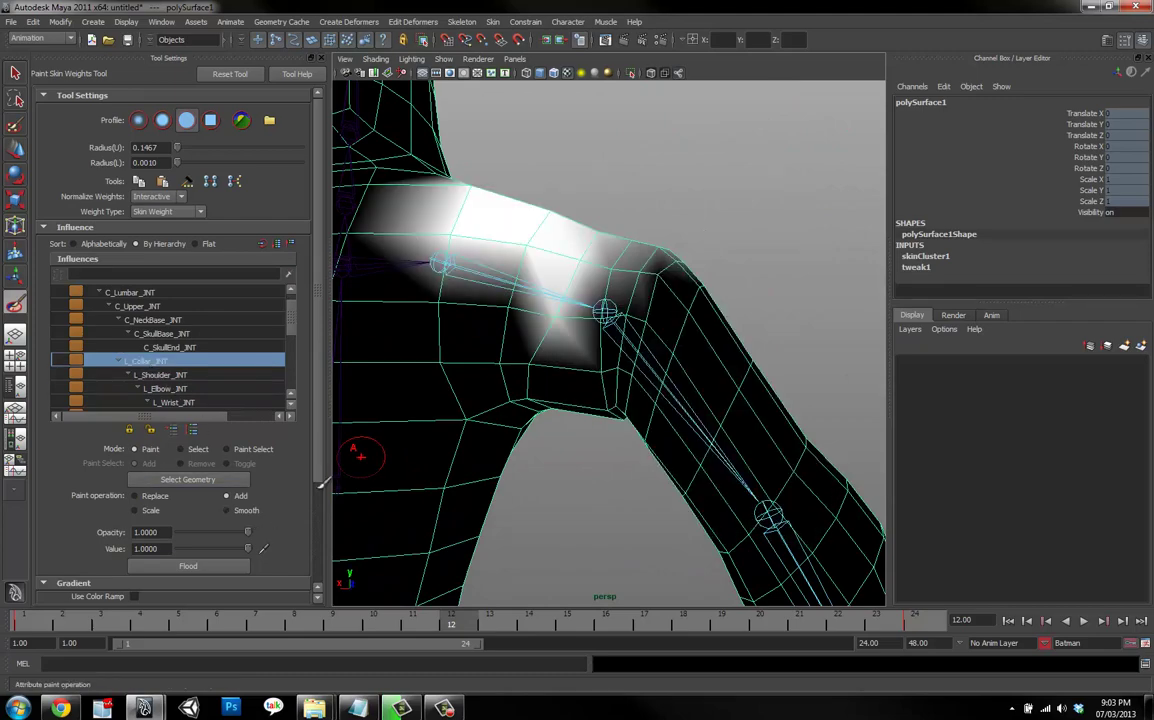
alt+drag(360, 456, 493, 405)
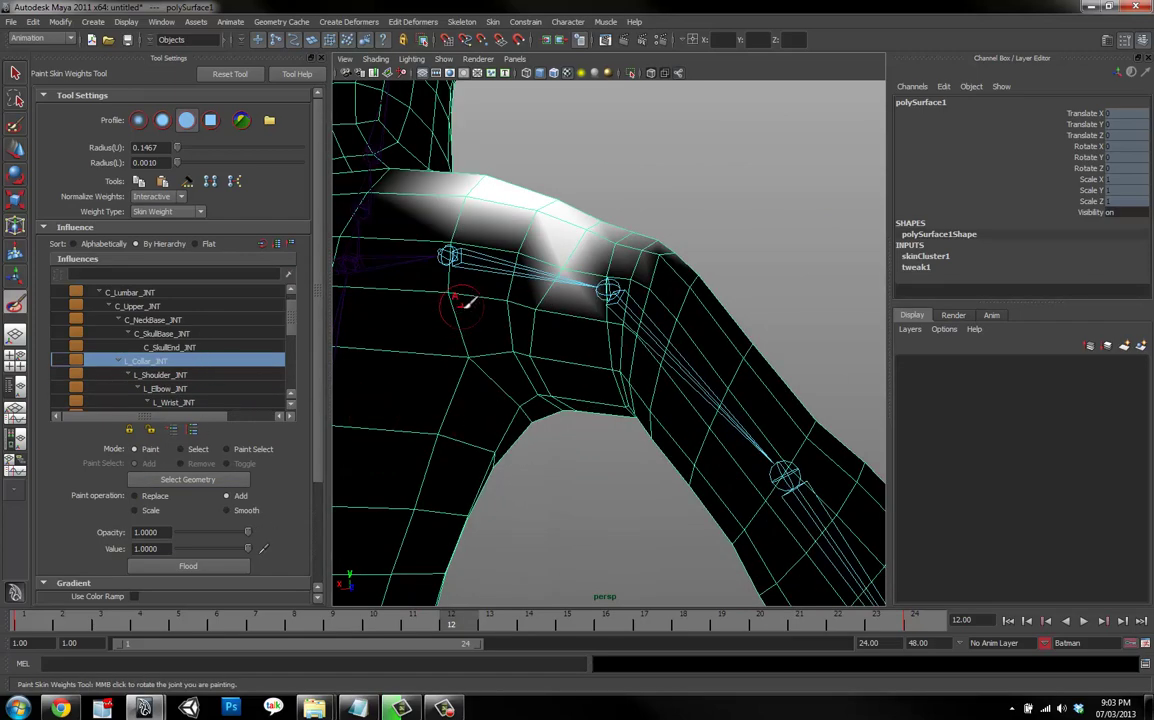
alt+drag(462, 305, 486, 337)
click(542, 339)
click(527, 378)
mouse_move(529, 380)
alt+mouse_down()
mouse_move(515, 350)
mouse_move(528, 310)
mouse_move(515, 304)
mouse_move(549, 386)
mouse_move(381, 381)
mouse_move(540, 433)
mouse_move(606, 390)
alt+mouse_up()
click(661, 371)
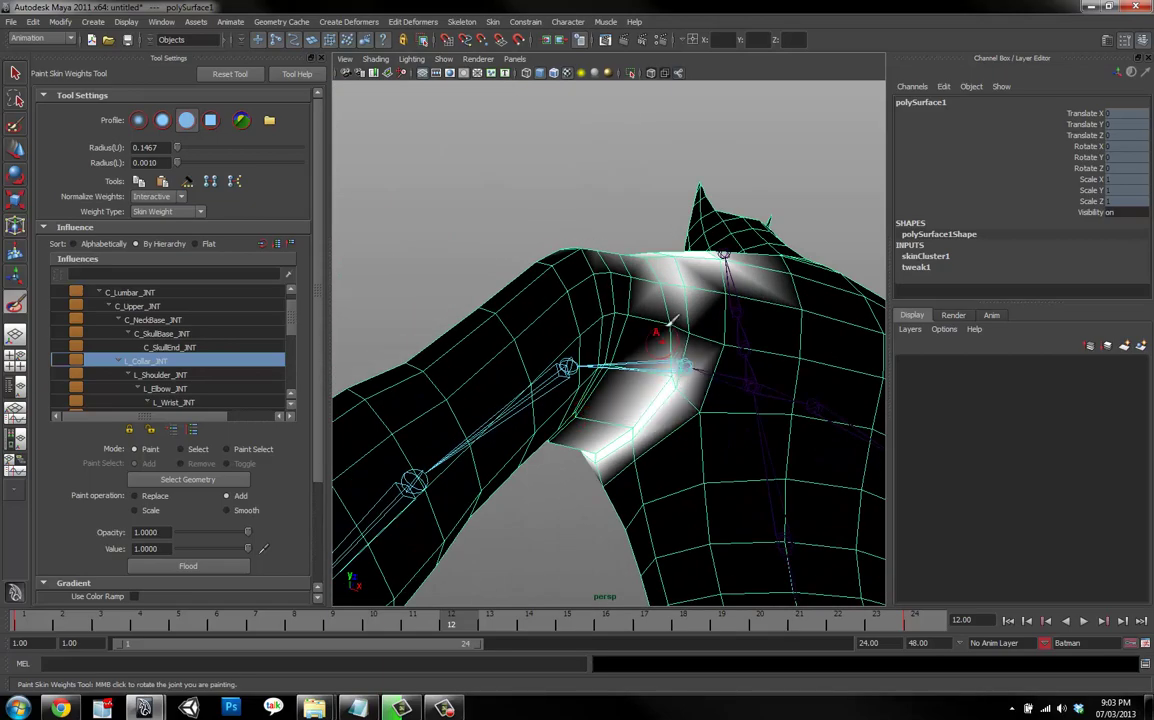
Extend L_Collar_JNT's weight over the upper torso beside the left shoulder, using a brush radius of about 0.20.
click(670, 327)
mouse_move(685, 319)
alt+mouse_down()
mouse_move(665, 347)
mouse_move(610, 300)
mouse_move(700, 290)
mouse_move(640, 318)
mouse_move(660, 300)
mouse_move(615, 261)
mouse_move(758, 308)
mouse_move(630, 272)
alt+mouse_up()
mouse_move(552, 252)
mouse_down()
mouse_move(590, 277)
mouse_move(582, 291)
mouse_up()
mouse_move(483, 437)
alt+mouse_down()
mouse_move(489, 399)
mouse_move(587, 419)
mouse_move(422, 389)
mouse_move(577, 368)
mouse_move(600, 379)
mouse_move(535, 380)
alt+mouse_up()
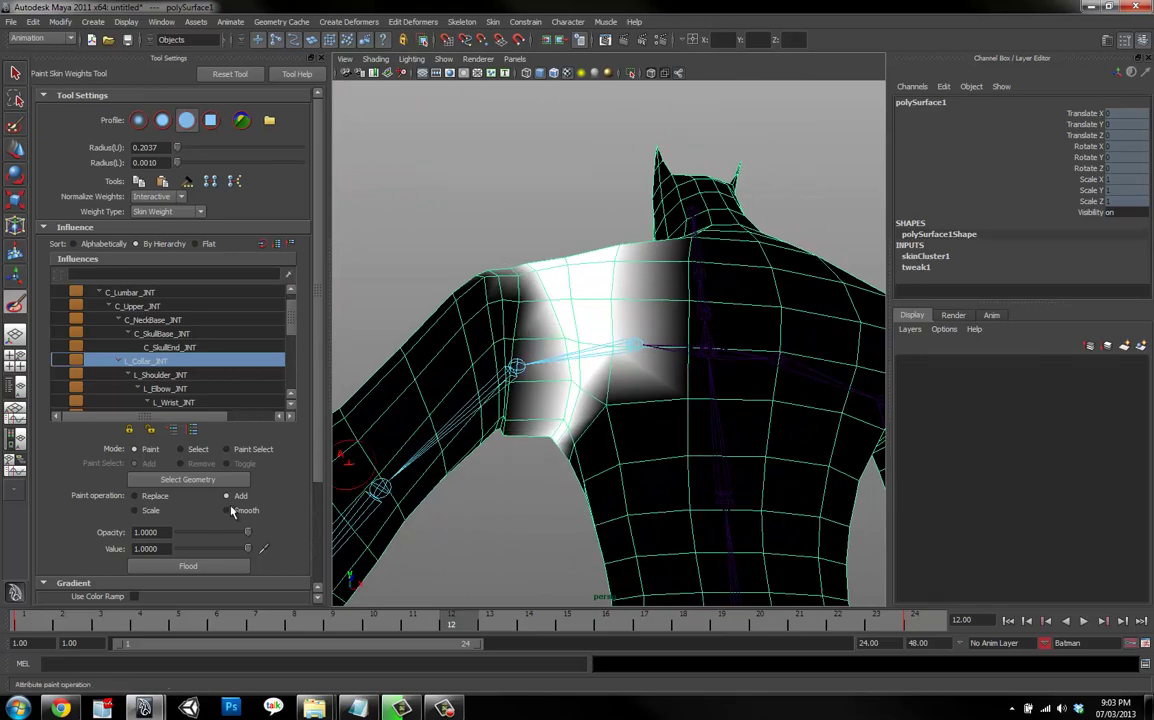
Smooth L_Collar_JNT's weights and repaint them toward the chest with the Replace operation at opacity 0.7282 and value 1.
alt+drag(452, 453, 637, 405)
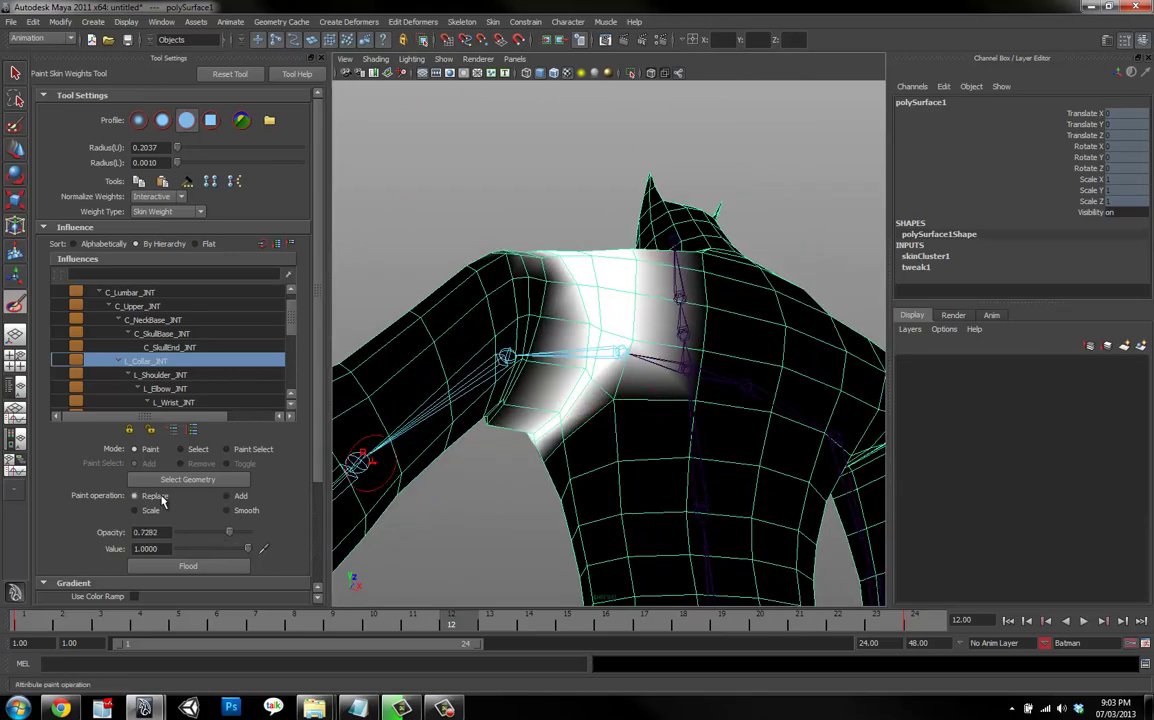
mouse_move(560, 450)
alt+mouse_down()
mouse_move(626, 386)
mouse_move(582, 412)
mouse_move(652, 458)
mouse_move(556, 402)
alt+mouse_up()
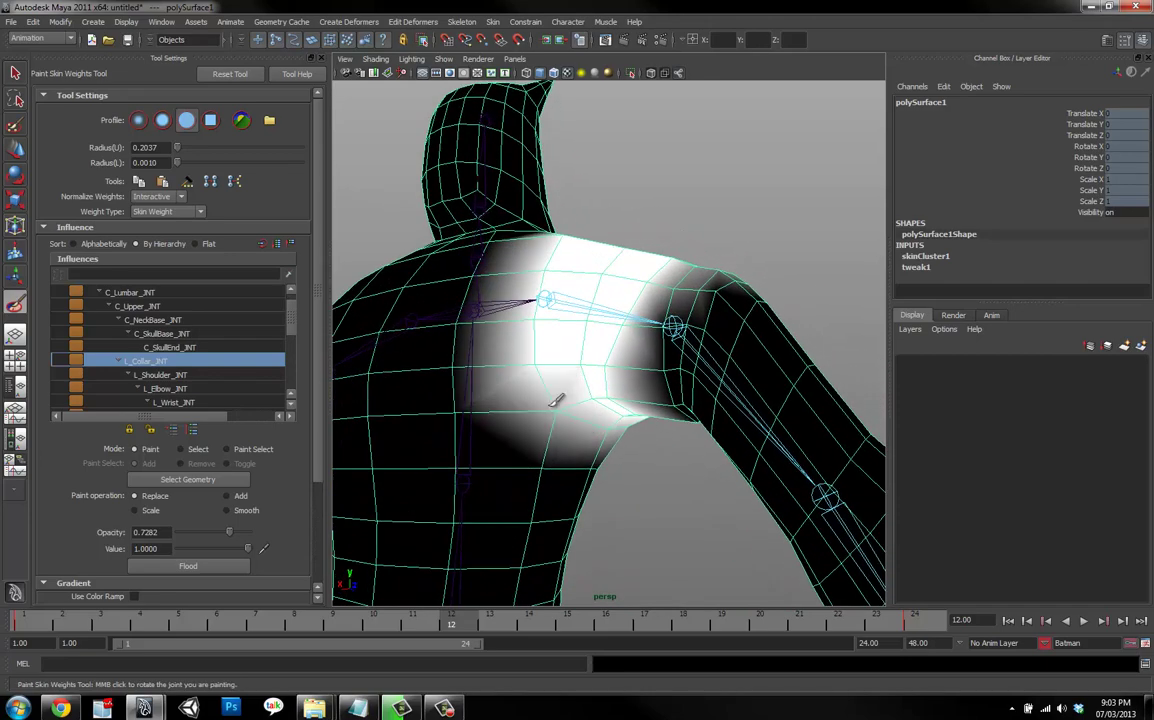
alt+middle_drag(552, 428, 608, 485)
Repaint the edges of L_Collar_JNT's weights around the collar with Replace at opacity 1 and value 0.3592.
click(203, 549)
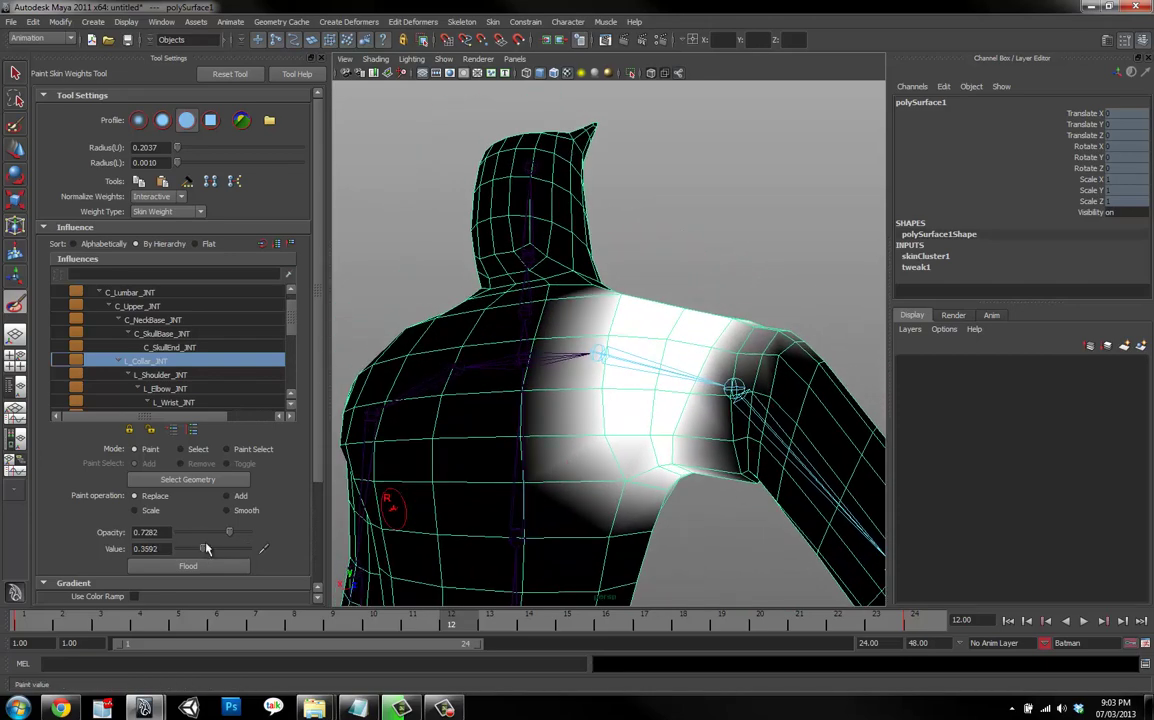
drag(229, 532, 256, 530)
mouse_move(490, 435)
alt+mouse_down()
mouse_move(582, 425)
mouse_move(557, 436)
mouse_move(530, 362)
mouse_move(577, 404)
alt+mouse_up()
alt+drag(565, 485, 626, 459)
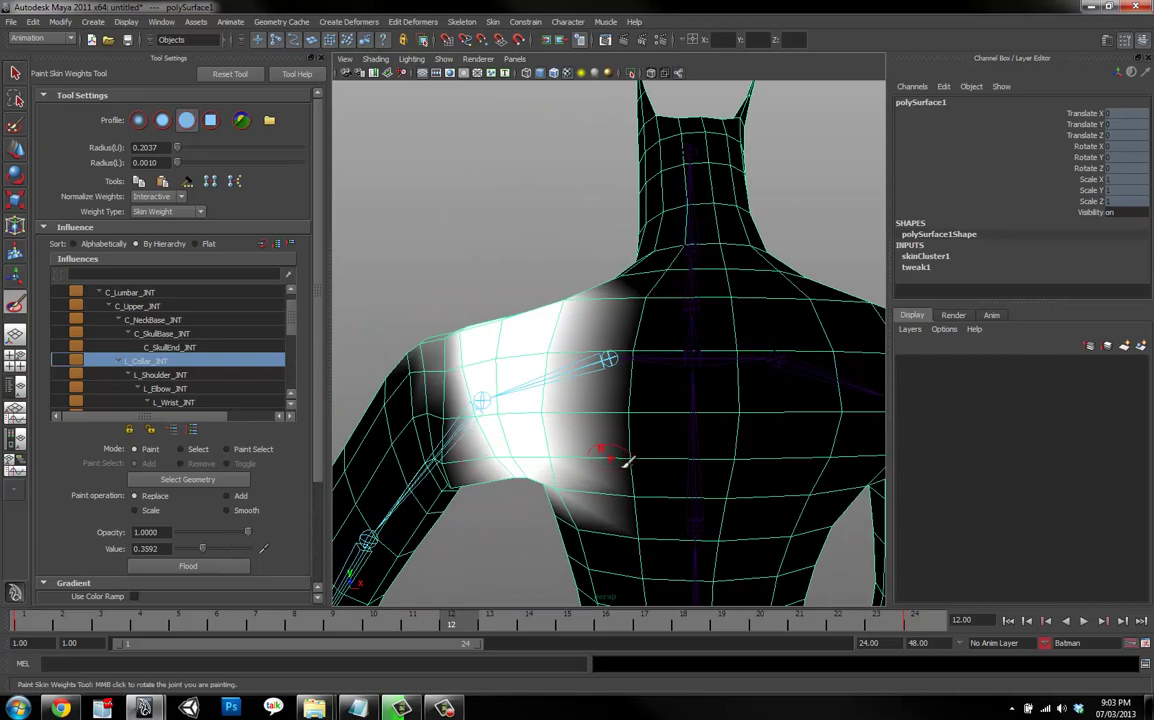
mouse_move(592, 322)
alt+mouse_down()
mouse_move(697, 340)
mouse_move(587, 291)
mouse_move(634, 327)
mouse_move(621, 312)
mouse_move(600, 335)
alt+mouse_up()
click(598, 338)
mouse_move(610, 438)
alt+mouse_down()
mouse_move(590, 384)
mouse_move(618, 398)
alt+mouse_up()
mouse_move(618, 400)
alt+middle_down()
mouse_move(549, 412)
mouse_move(557, 395)
alt+middle_up()
scroll(552, 410, up, 4)
alt+drag(557, 396, 617, 384)
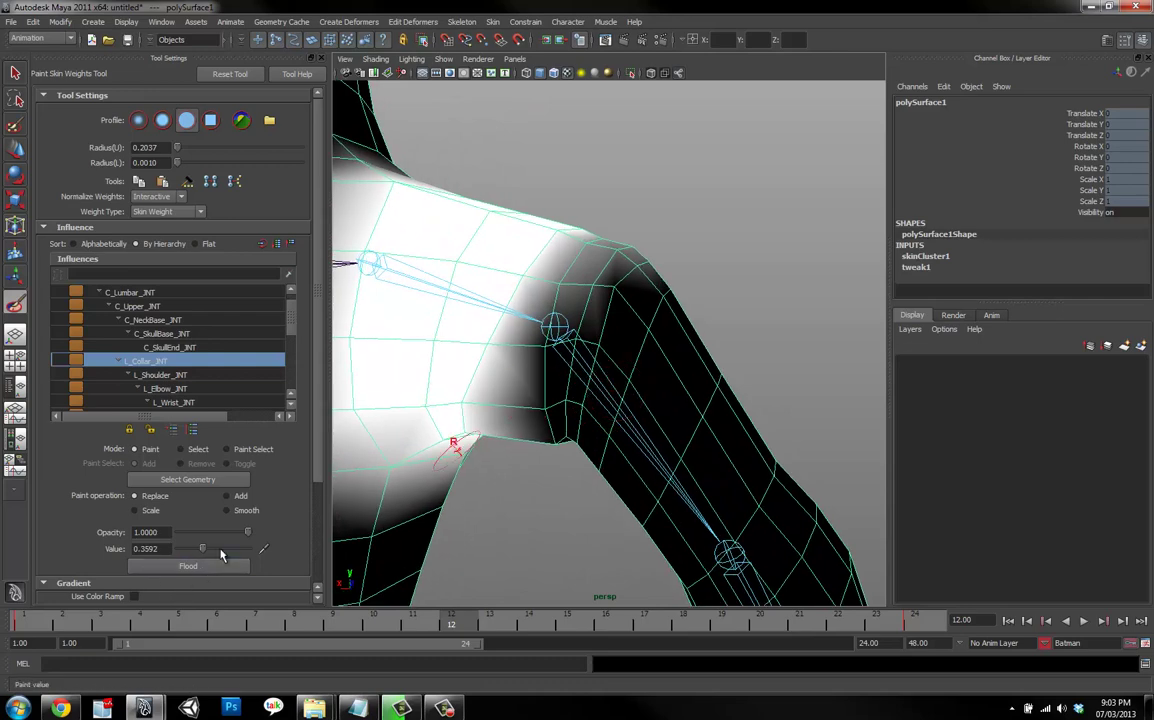
Repaint L_Collar_JNT's weights around the left shoulder, front and back, with Replace at value 0.7961 and a brush radius of about 0.13.
drag(235, 550, 236, 550)
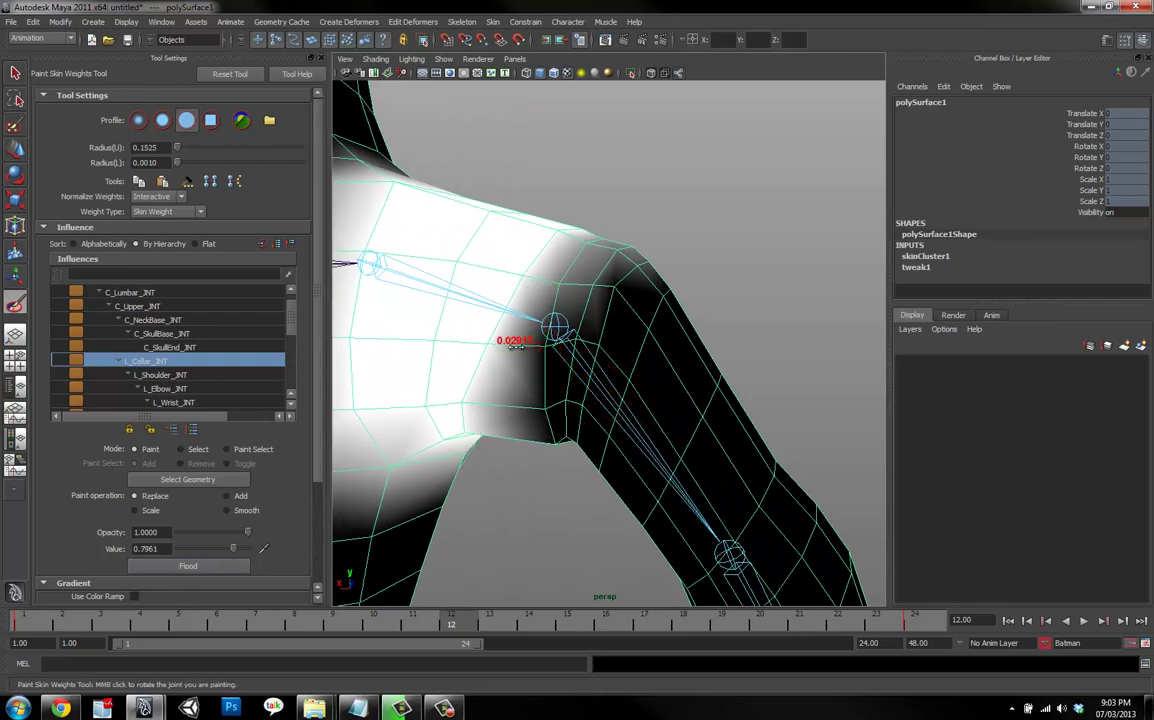
drag(548, 343, 549, 343)
mouse_move(546, 347)
mouse_down()
mouse_move(538, 410)
mouse_move(536, 378)
mouse_up()
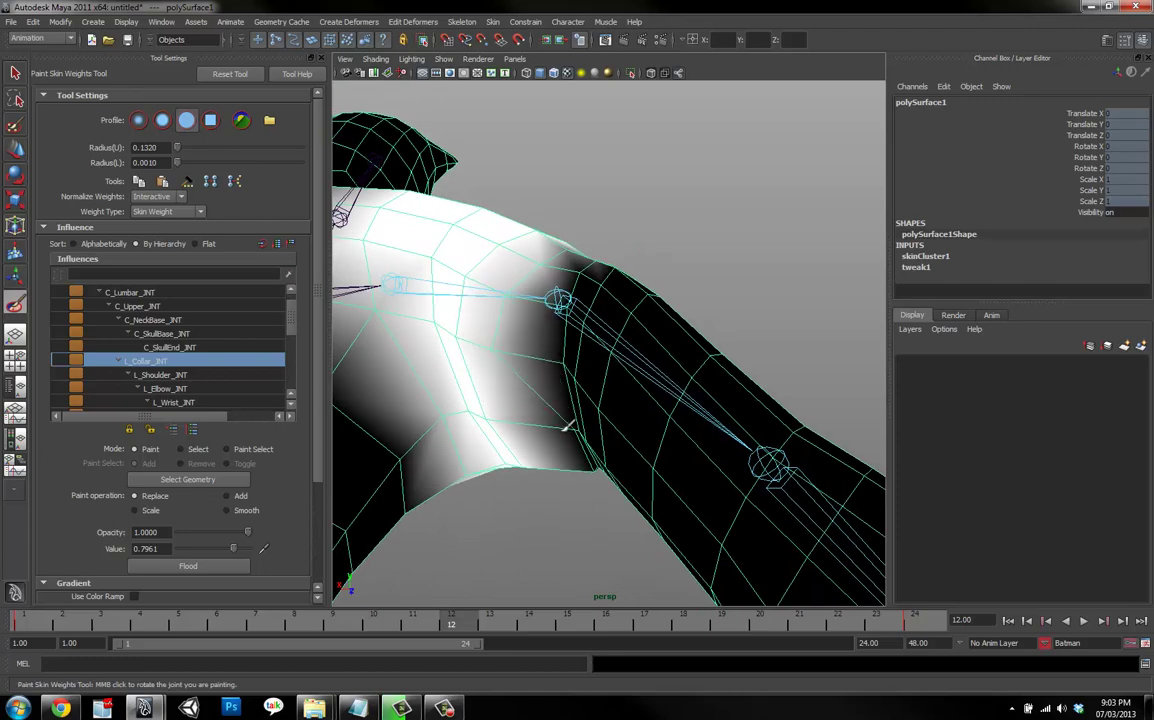
mouse_move(541, 472)
alt+mouse_down()
mouse_move(558, 447)
mouse_move(577, 467)
mouse_move(565, 483)
mouse_move(426, 520)
mouse_move(598, 446)
mouse_move(621, 484)
mouse_move(611, 412)
mouse_move(545, 400)
alt+mouse_up()
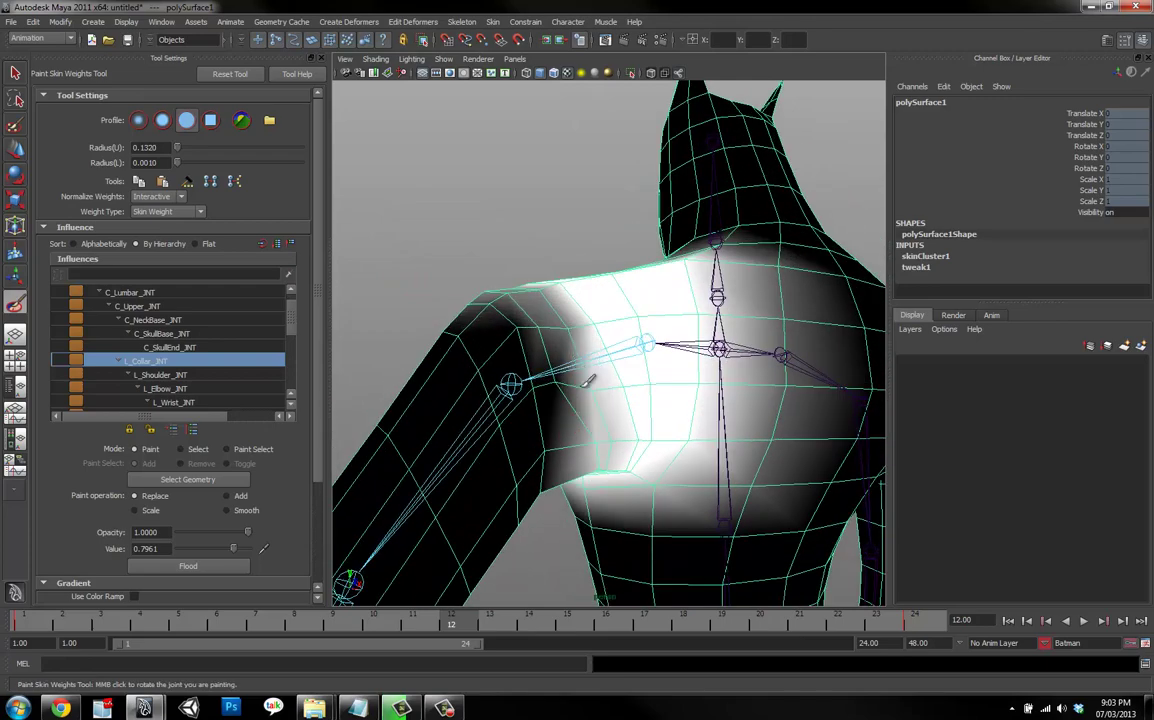
mouse_move(572, 320)
mouse_down()
mouse_move(549, 325)
mouse_move(678, 389)
mouse_move(670, 345)
mouse_move(628, 356)
mouse_move(618, 392)
mouse_move(652, 378)
mouse_move(604, 426)
mouse_move(610, 438)
mouse_move(627, 406)
mouse_move(617, 416)
mouse_move(610, 399)
mouse_move(582, 477)
mouse_move(592, 348)
mouse_move(627, 328)
mouse_up()
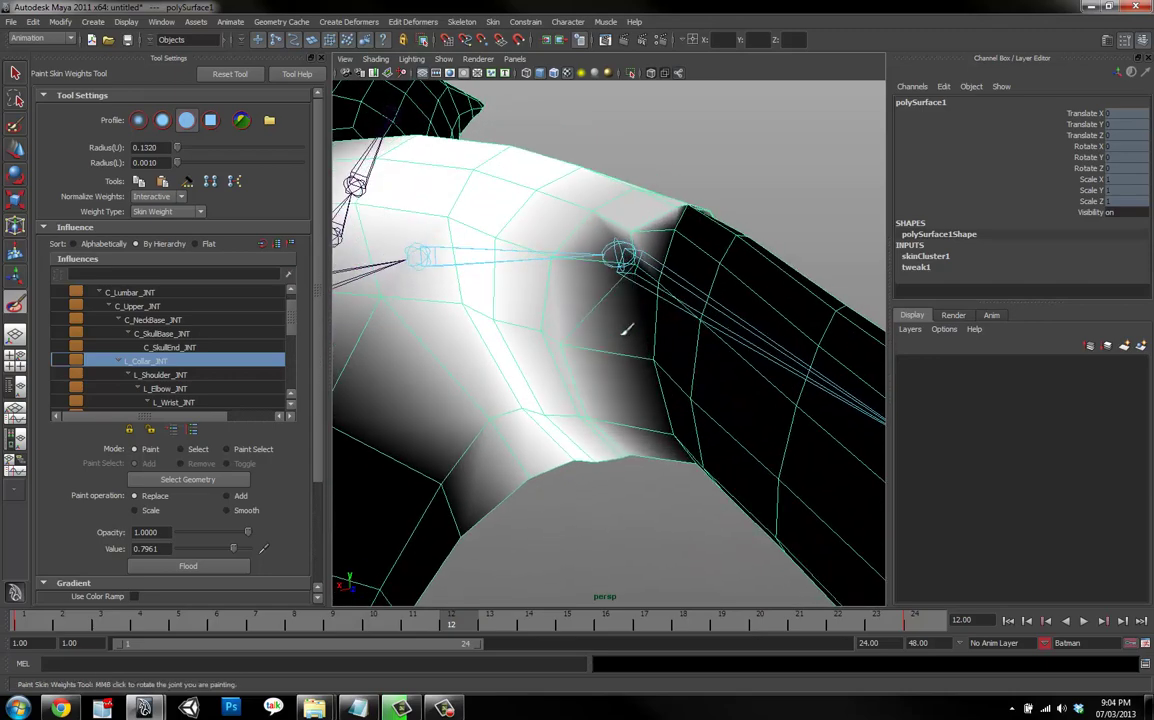
drag(613, 270, 620, 266)
alt+drag(615, 389, 527, 390)
Repaint L_Shoulder_JNT's weights over the top of the left shoulder with Replace at value 0.3883 and a brush radius of about 0.03.
click(163, 376)
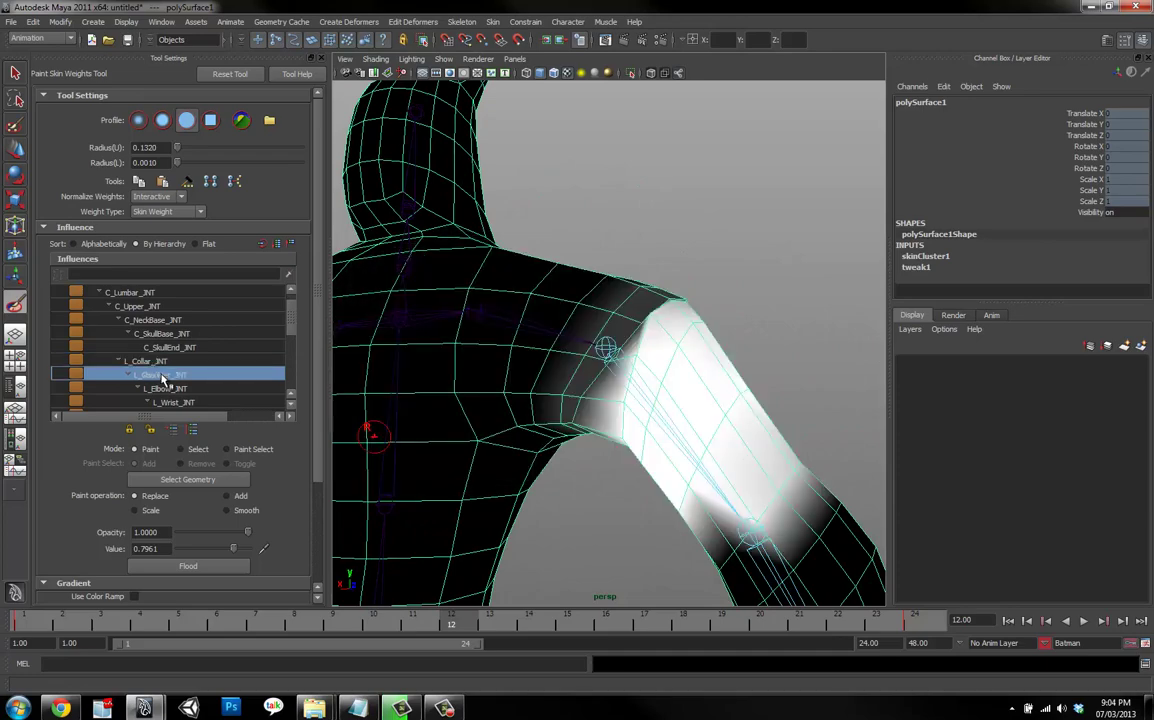
drag(209, 552, 205, 551)
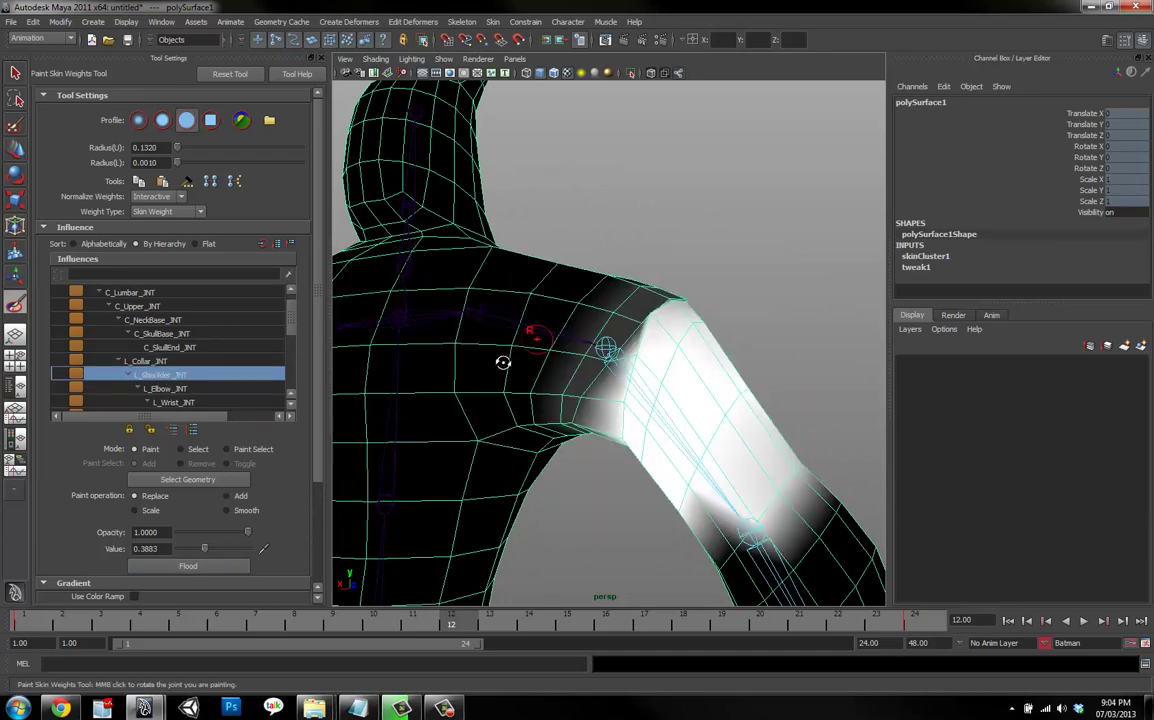
alt+drag(502, 363, 560, 380)
alt+right_drag(560, 380, 634, 396)
key(b)
mouse_move(575, 390)
mouse_down()
mouse_move(556, 388)
mouse_move(570, 406)
mouse_up()
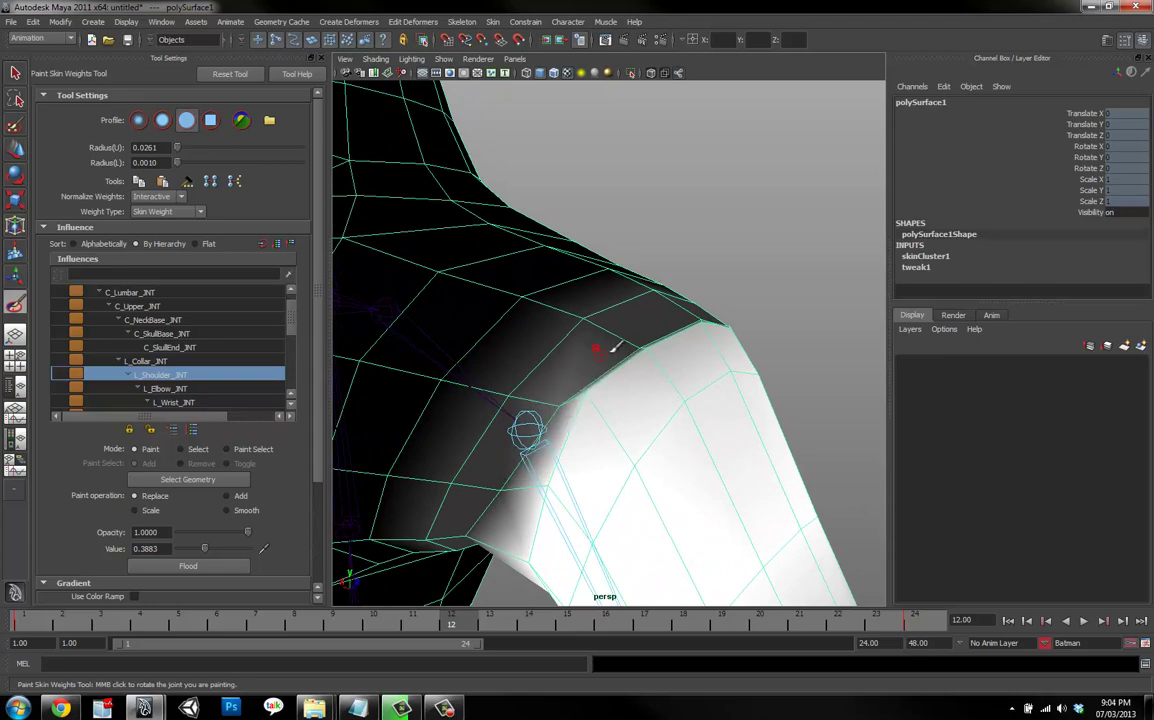
click(576, 316)
mouse_move(649, 344)
alt+mouse_down()
mouse_move(572, 379)
mouse_move(590, 366)
mouse_move(528, 363)
mouse_move(584, 539)
alt+mouse_up()
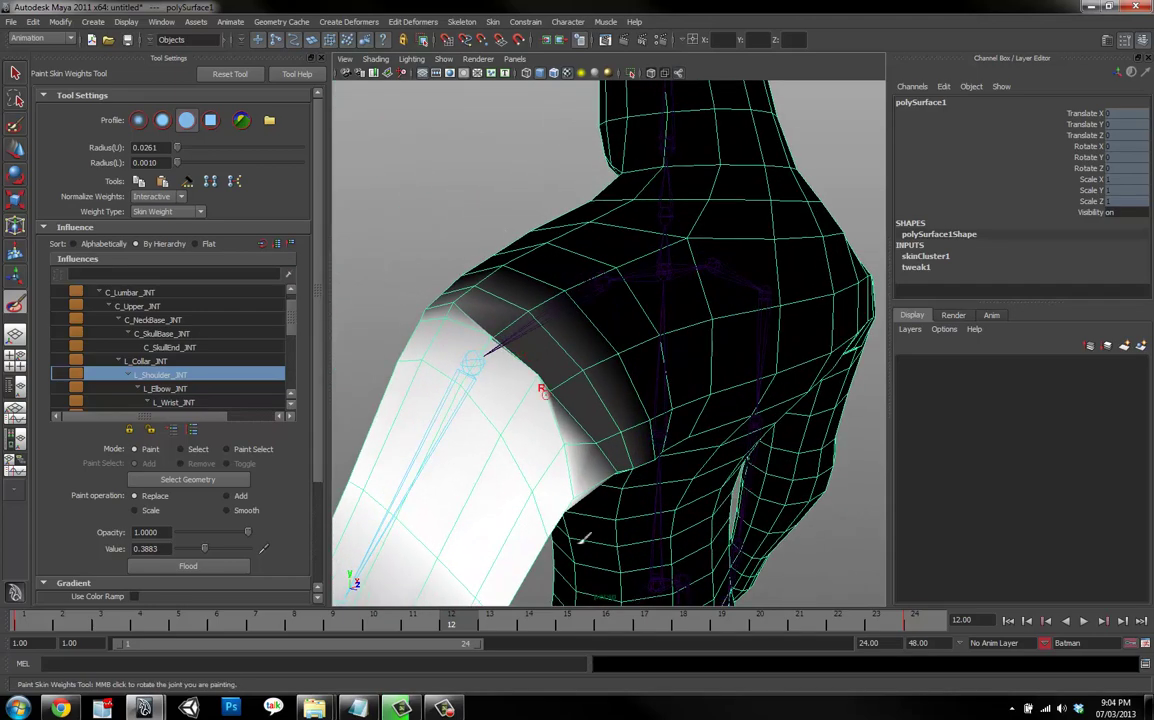
Pose the arm at frame 9 and repaint L_Shoulder_JNT's weight boundary around the left shoulder with Replace at value 0.5825.
drag(458, 628, 140, 628)
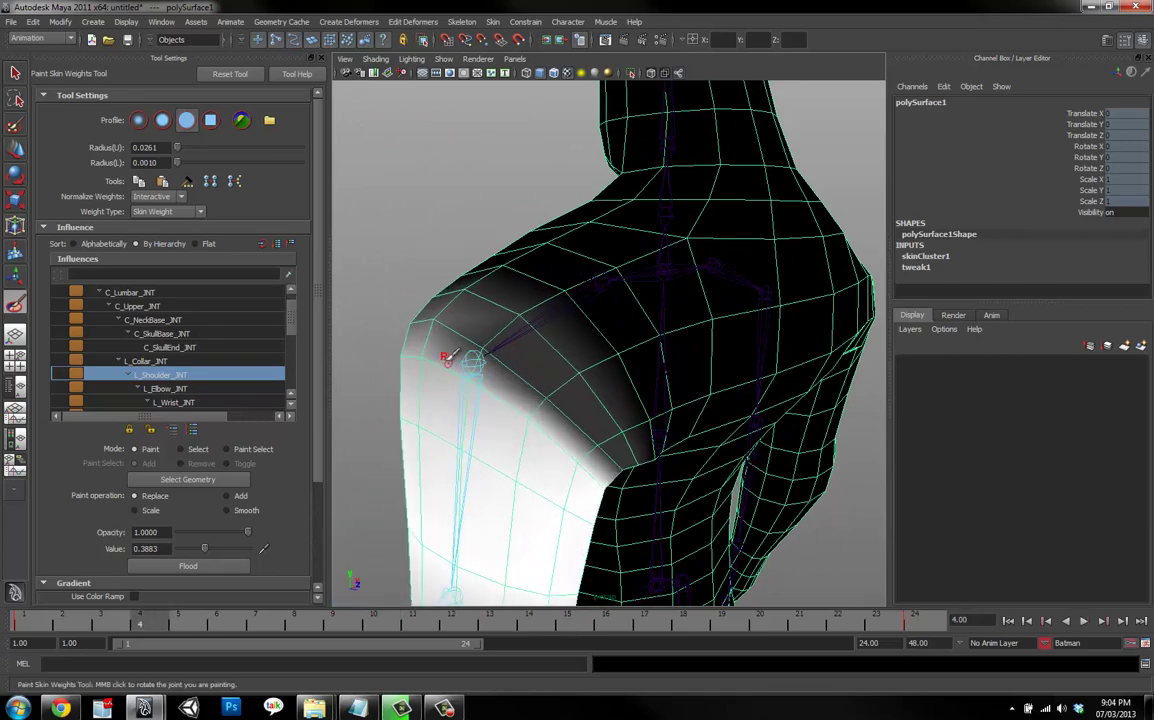
alt+drag(400, 576, 514, 581)
drag(376, 629, 335, 622)
alt+drag(582, 424, 502, 334)
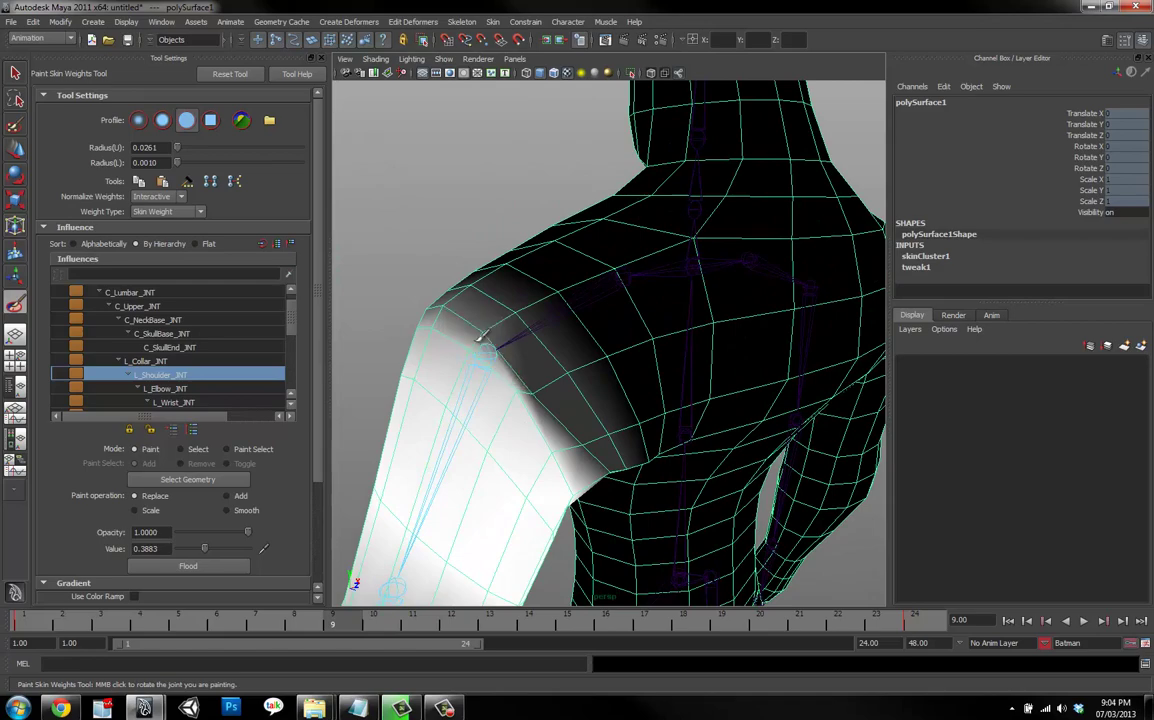
alt+drag(610, 443, 546, 386)
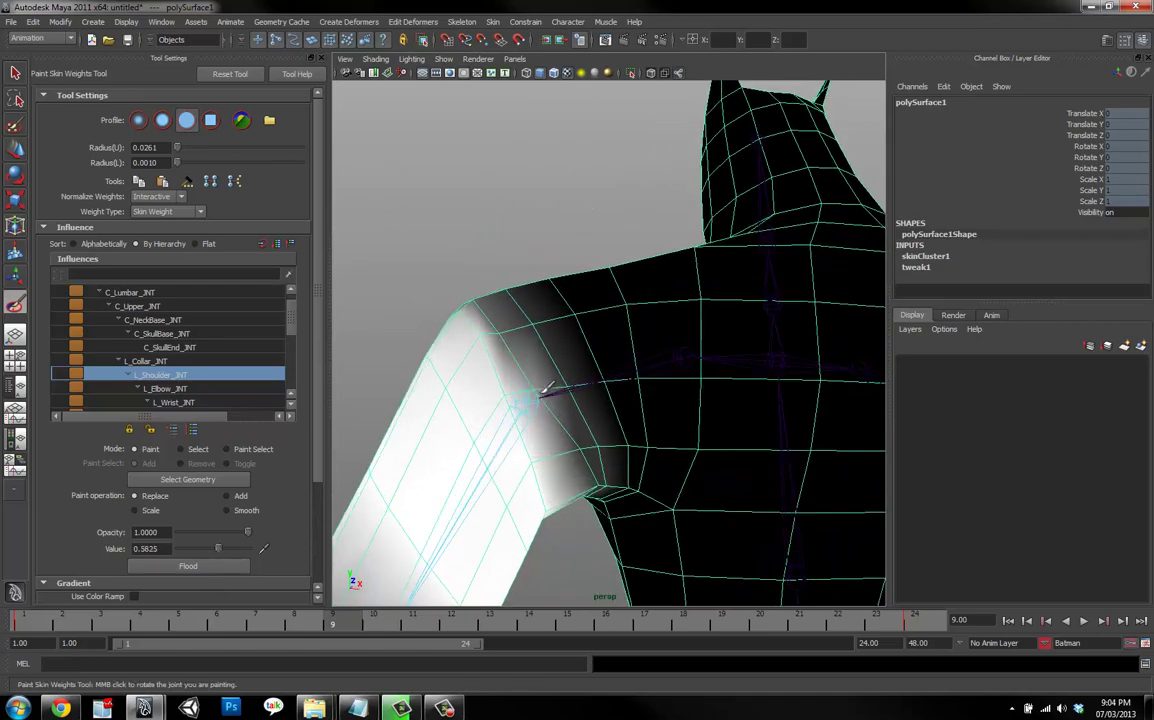
click(497, 333)
alt+drag(464, 322, 592, 368)
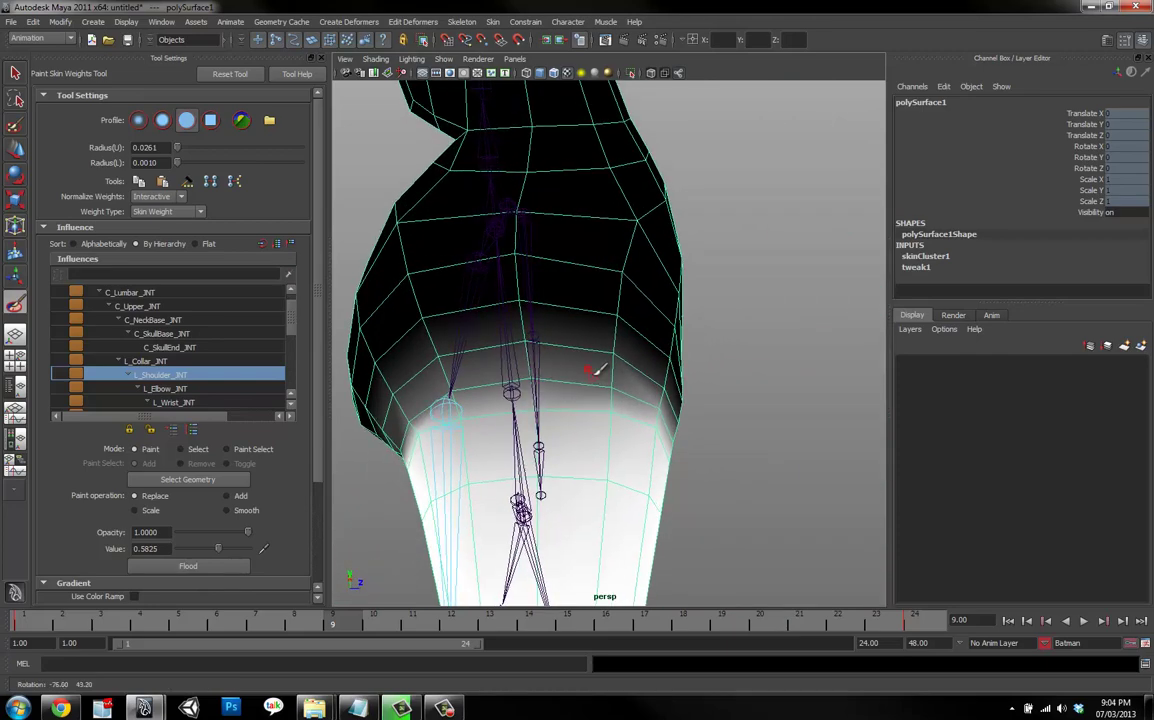
alt+drag(452, 390, 590, 368)
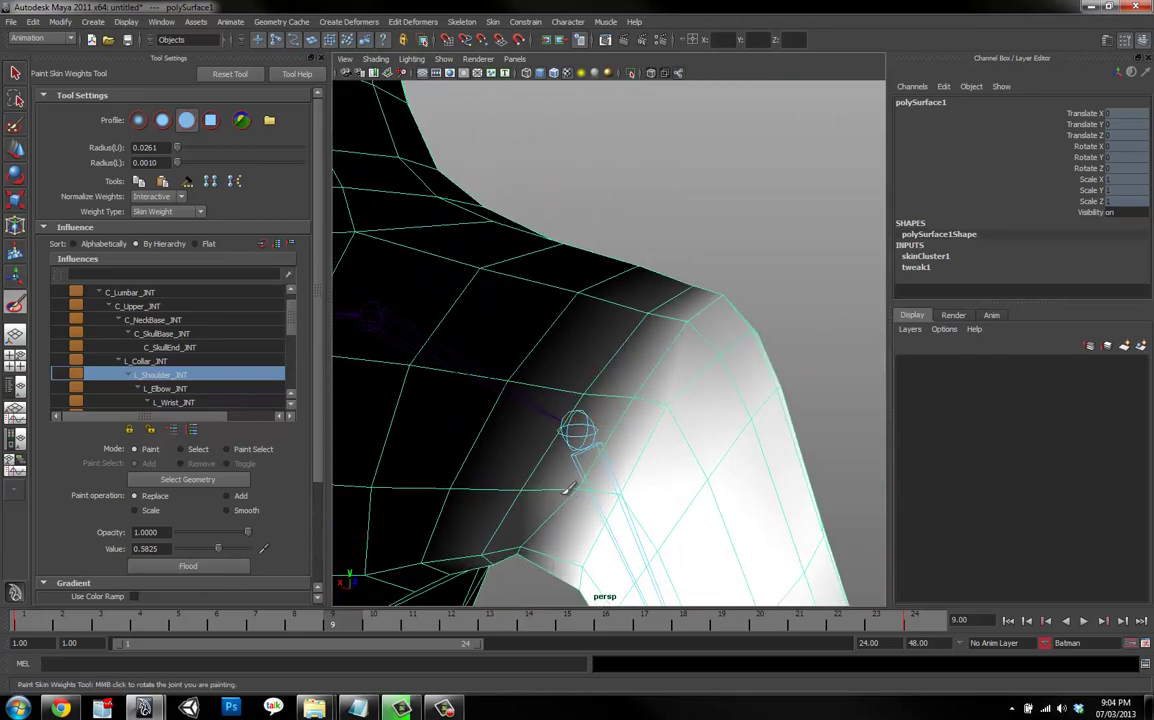
Repaint L_Shoulder_JNT's weights around the left underarm and back of the shoulder with a brush radius of about 0.07.
alt+drag(567, 489, 631, 412)
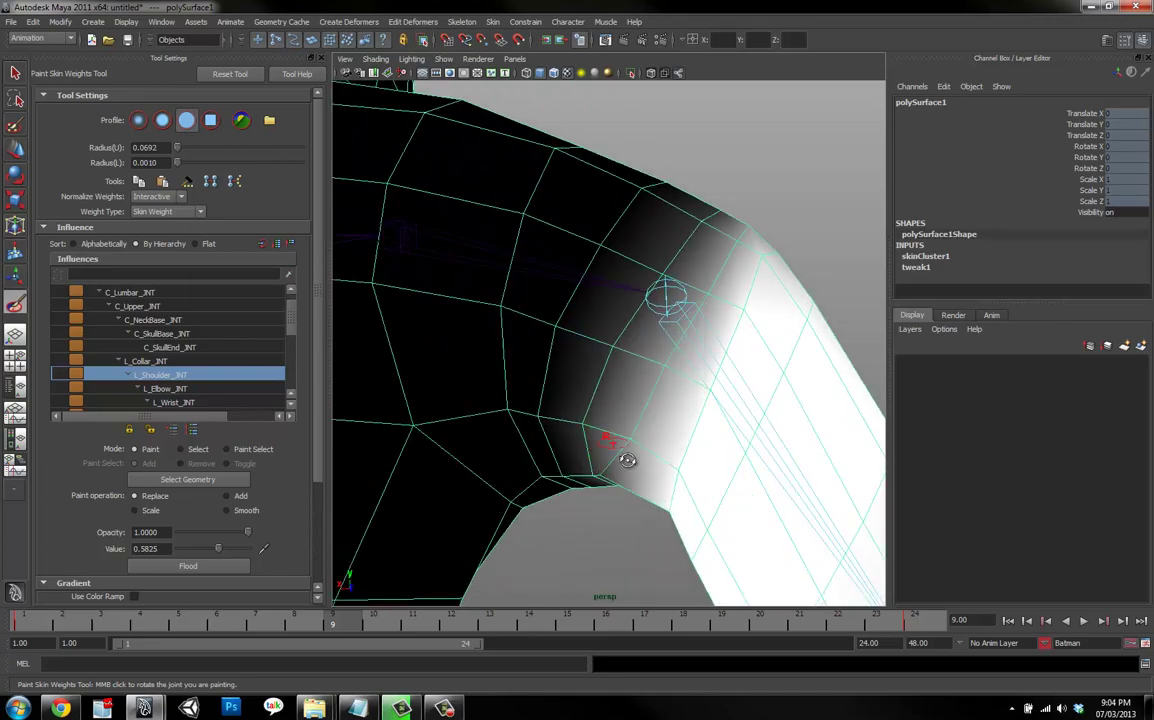
alt+drag(626, 461, 636, 322)
alt+drag(652, 395, 603, 440)
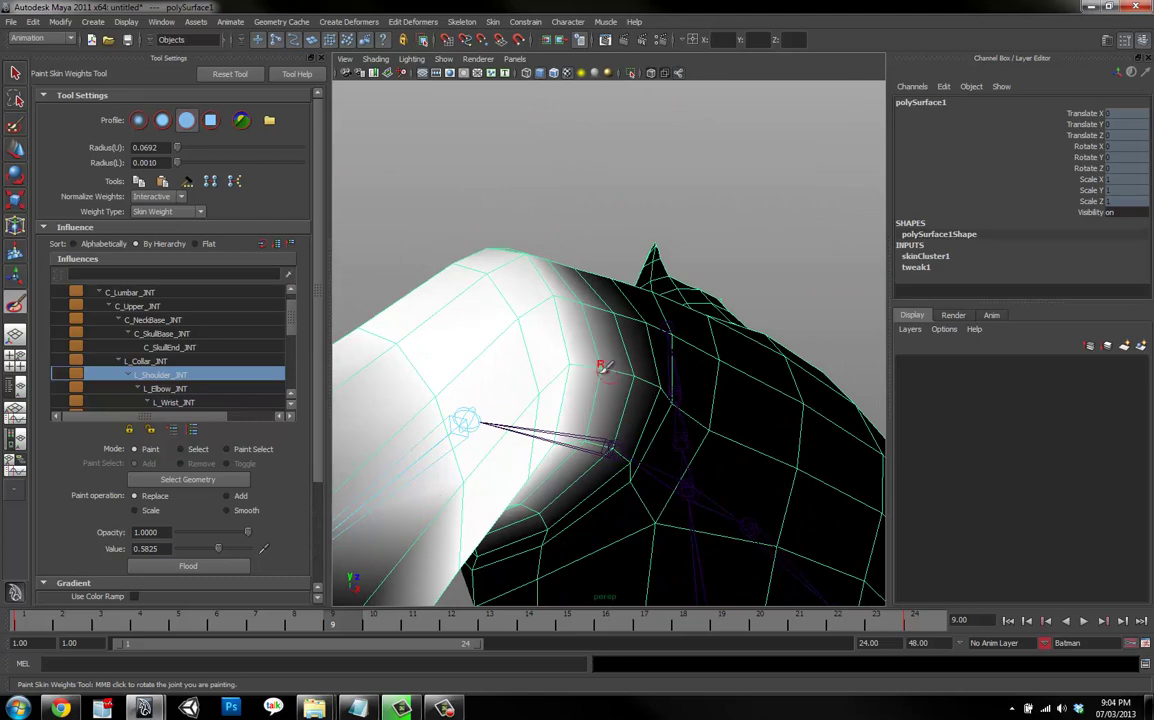
alt+drag(602, 368, 550, 391)
alt+drag(520, 337, 563, 452)
Examine the left shoulder's deformation close up with the arm raised at frame 24 and during animation playback.
drag(463, 628, 983, 595)
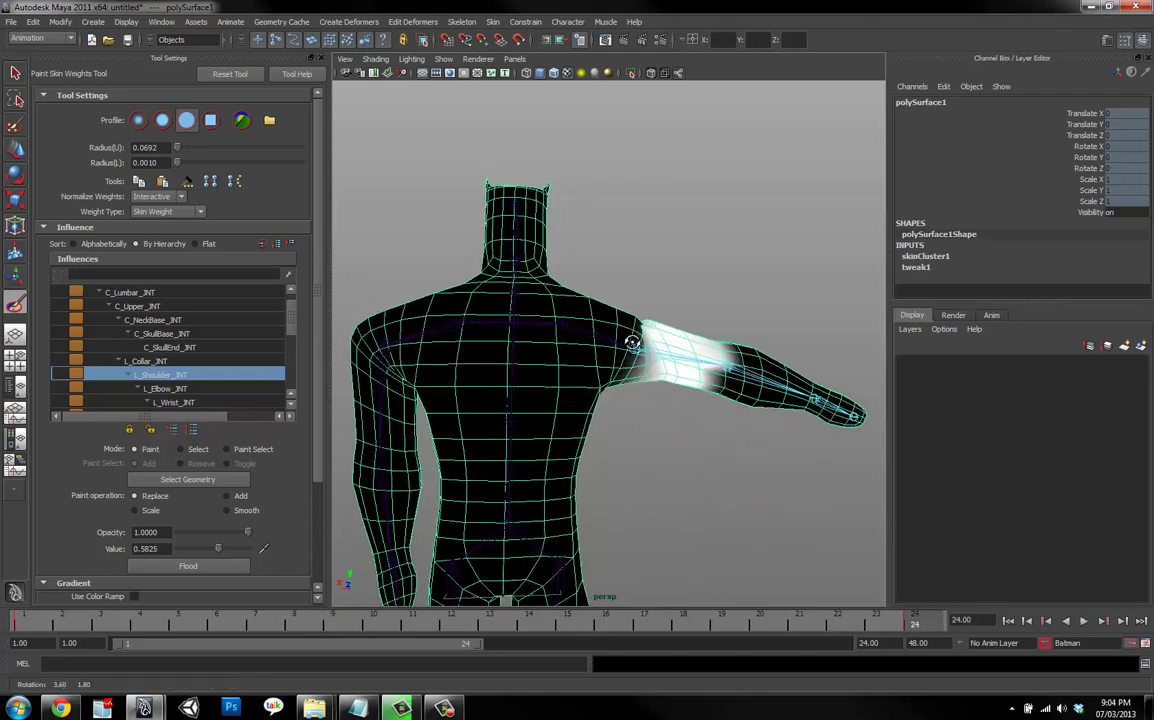
alt+drag(631, 340, 665, 417)
alt+right_drag(665, 417, 711, 420)
alt+middle_drag(678, 421, 713, 419)
alt+drag(711, 420, 594, 371)
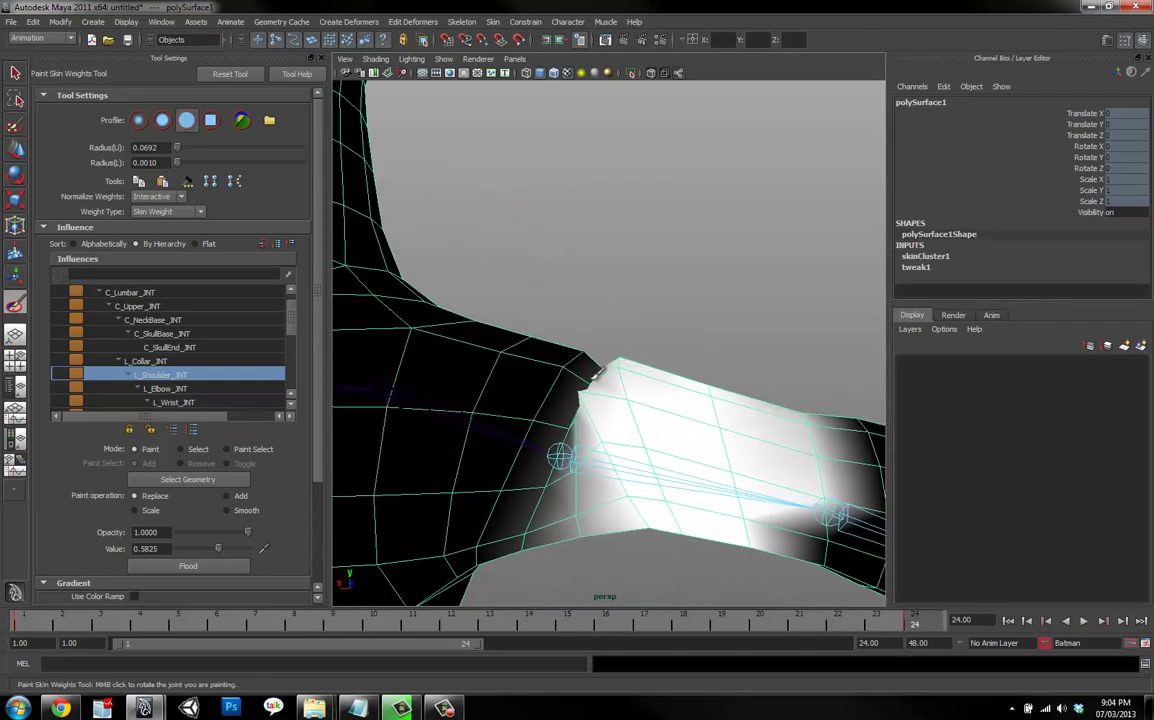
key(alt+v)
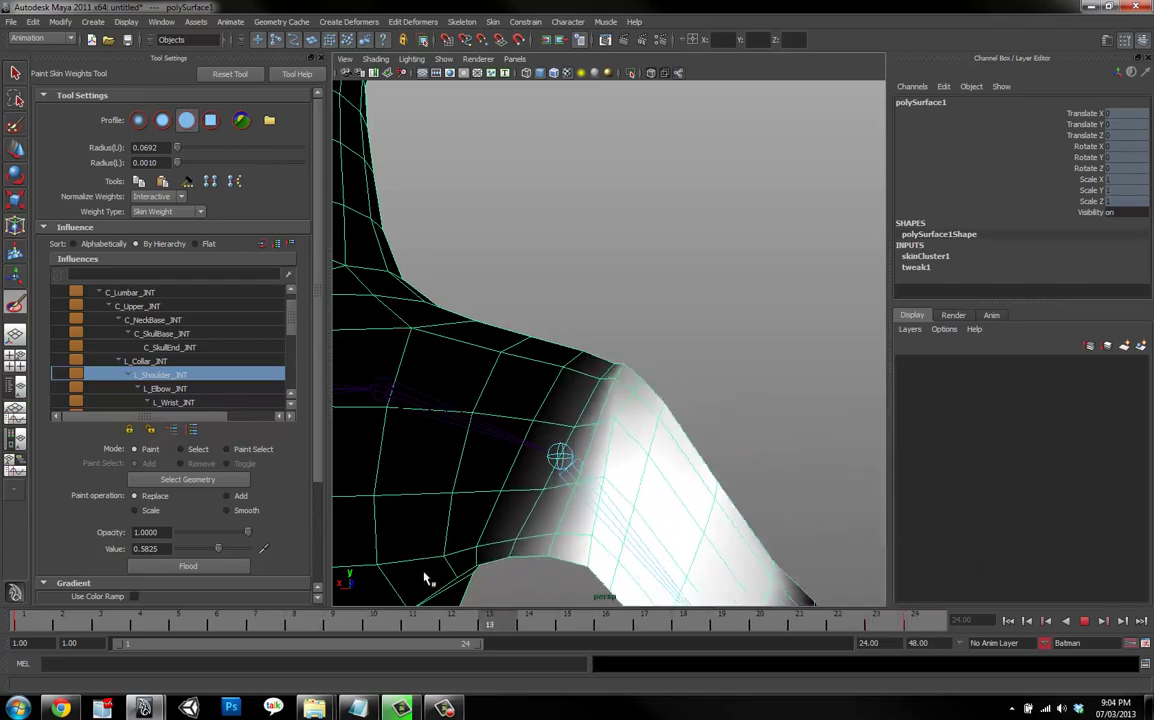
click(380, 620)
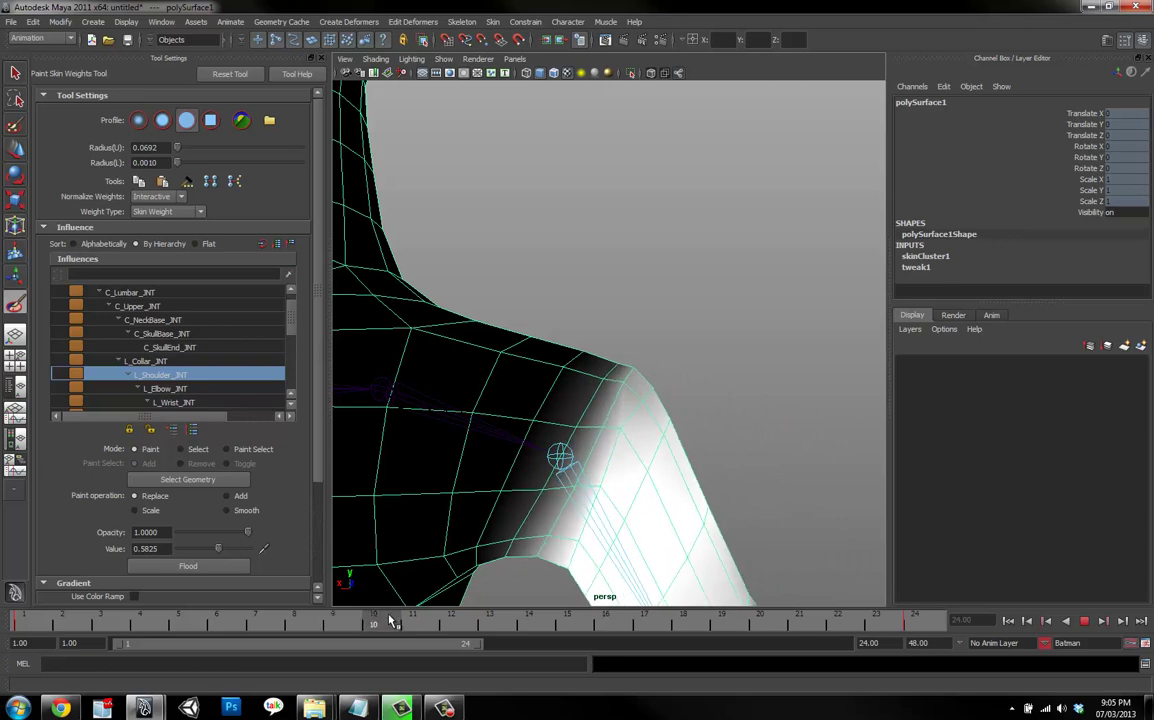
Add L_Shoulder_JNT weight over the left shoulder cap at frame 8, using value 0.3107 and a brush radius of about 0.56, and check the raised arm.
drag(392, 621, 296, 616)
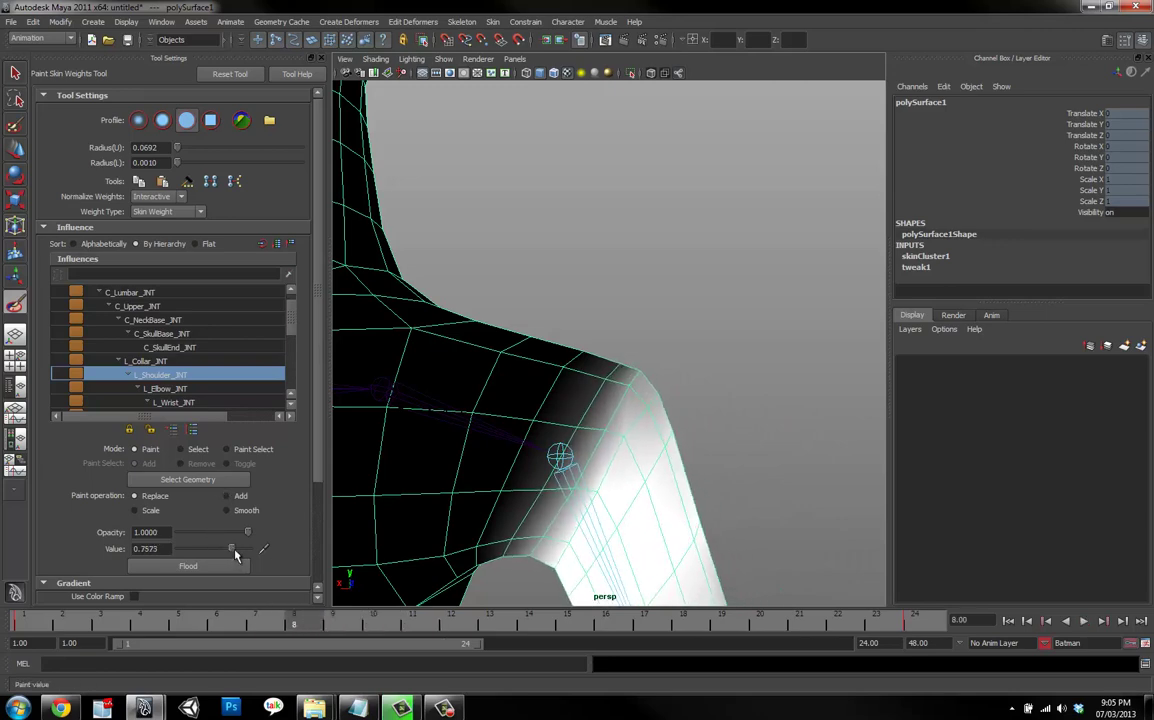
click(236, 498)
middle_drag(550, 478, 582, 425)
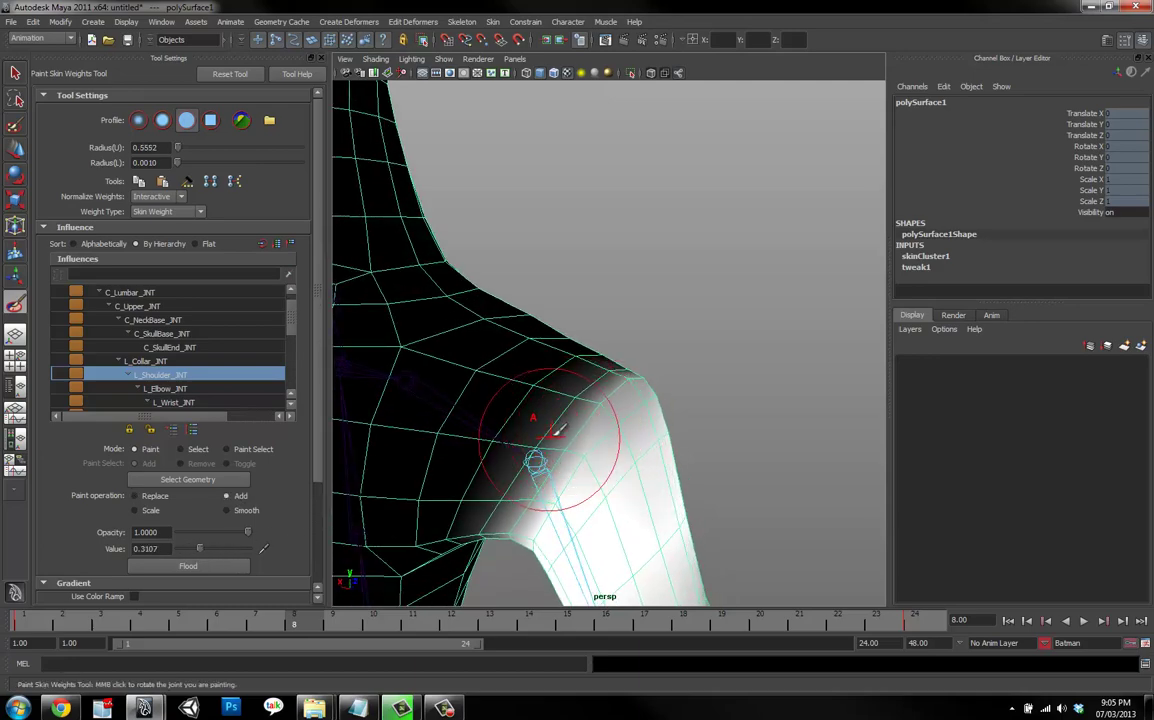
drag(556, 430, 630, 372)
alt+drag(673, 432, 567, 401)
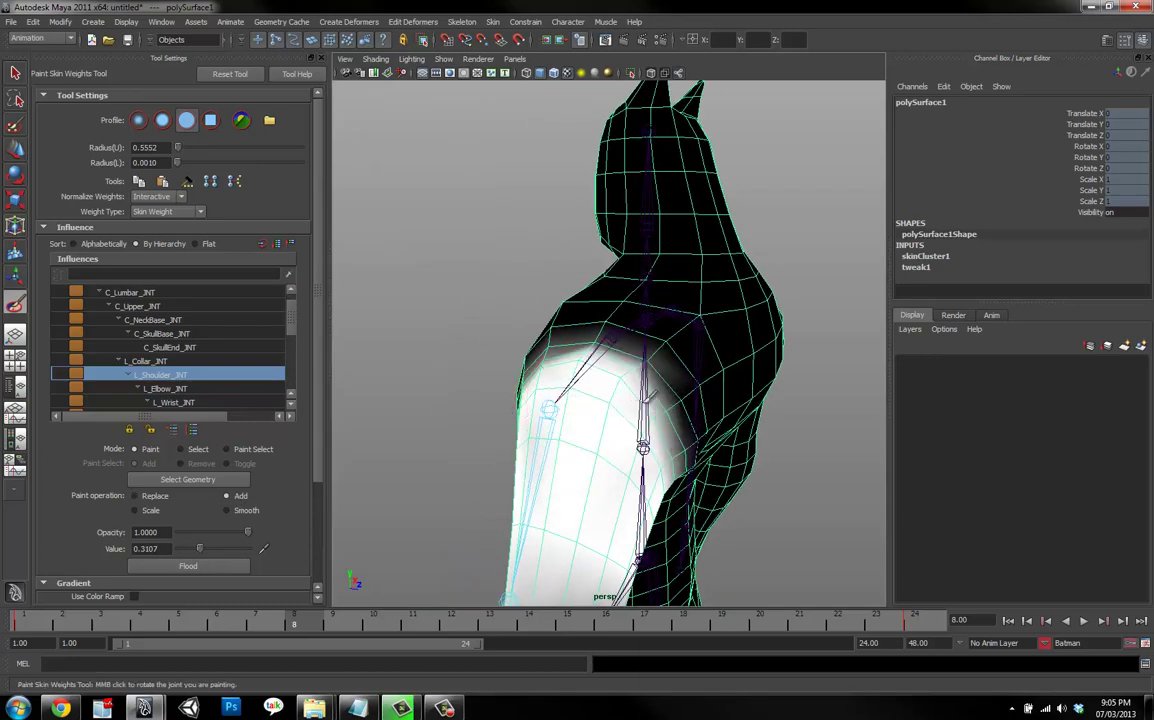
alt+drag(650, 397, 715, 448)
drag(745, 622, 876, 613)
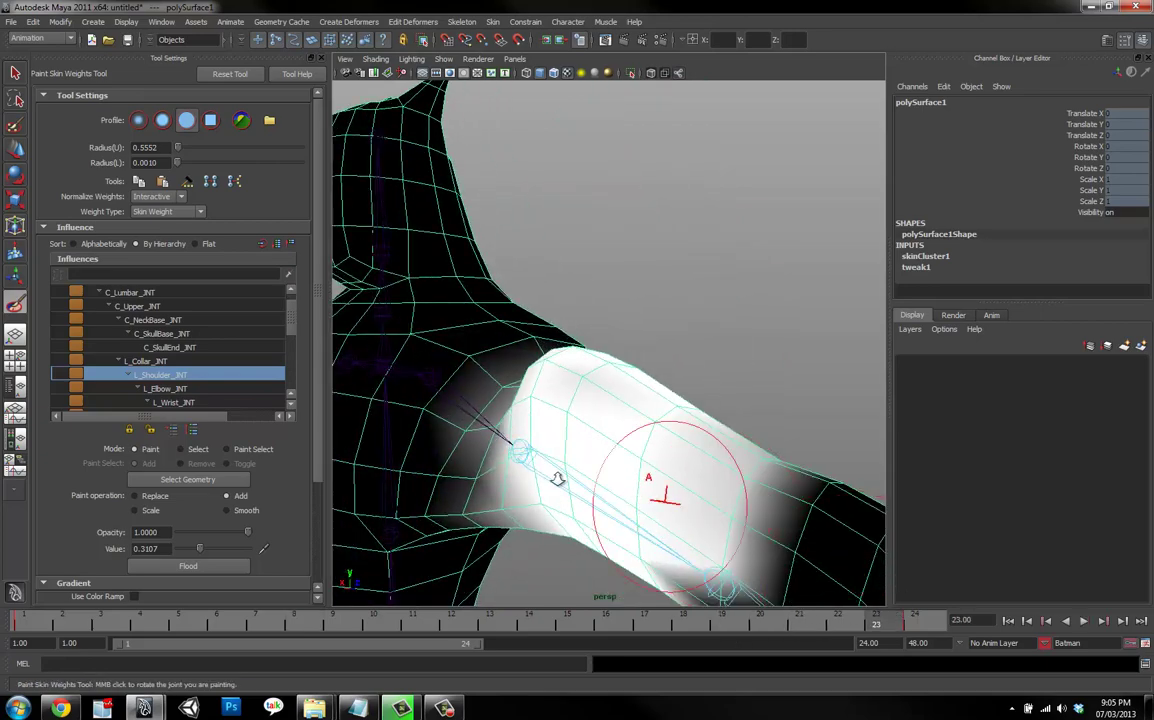
alt+drag(557, 479, 590, 468)
Smooth L_Shoulder_JNT's weights across the left shoulder at frame 6 with a brush radius of about 0.92.
click(229, 511)
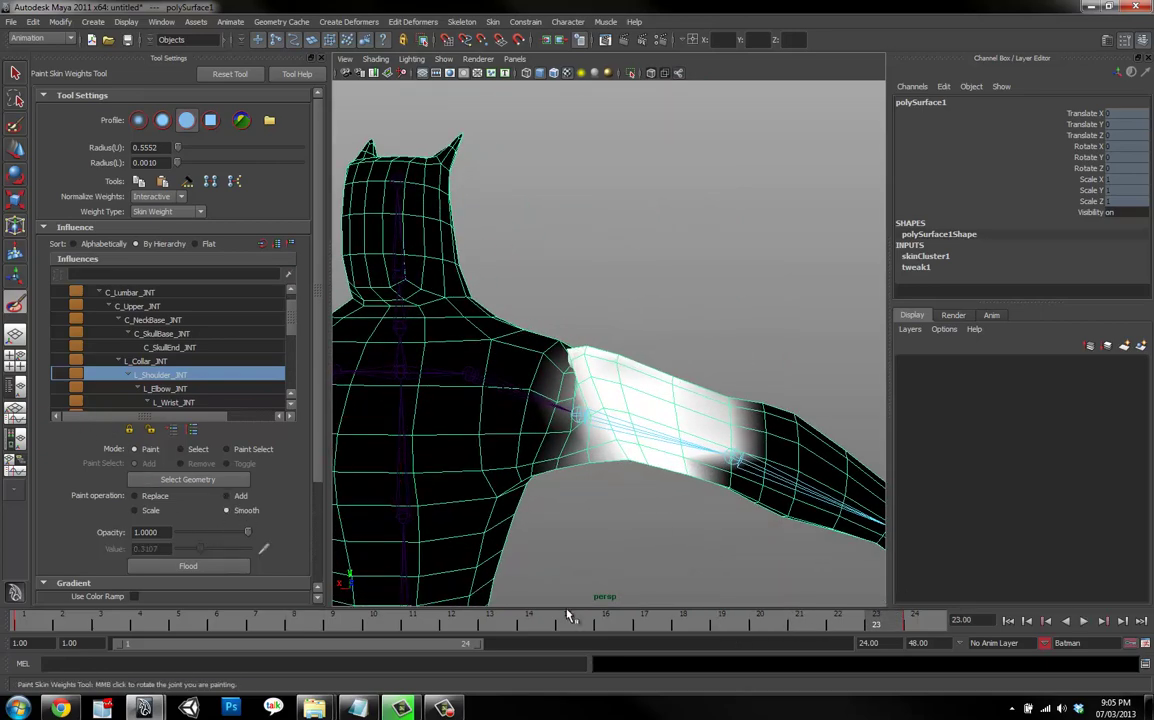
drag(567, 620, 216, 622)
drag(574, 411, 615, 374)
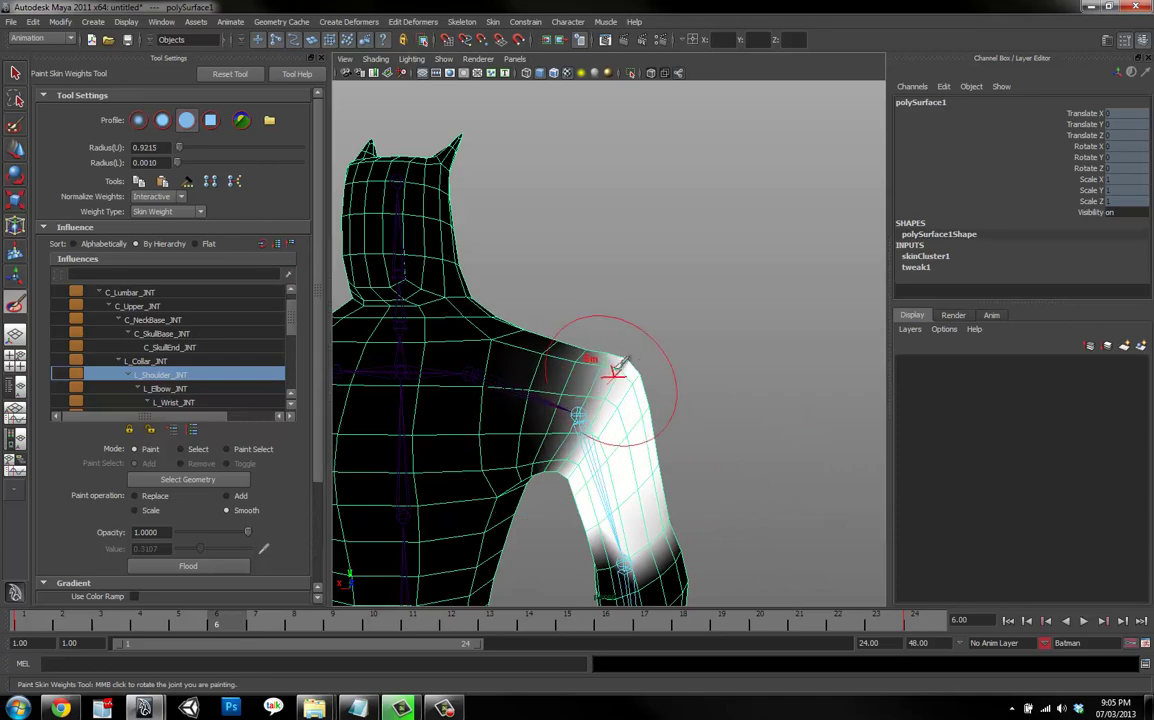
Play back the arm animation and inspect the left shoulder's deformation from several angles, deselect the mesh, and return to frame 1.
key(alt+v)
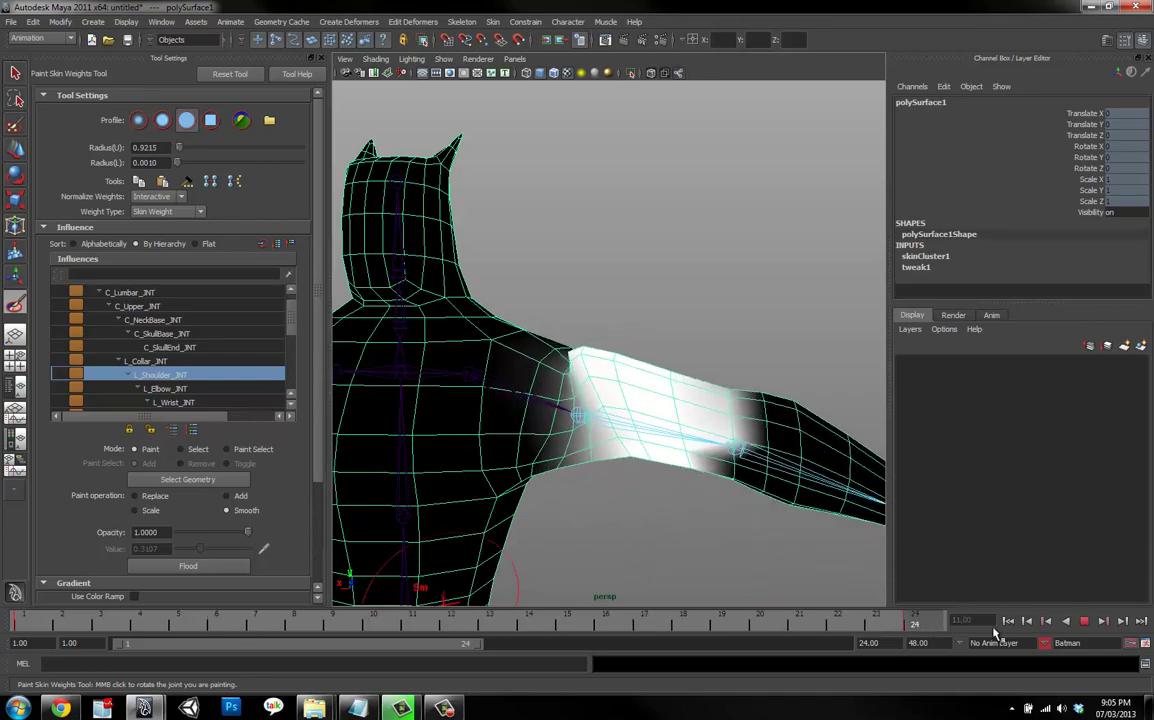
click(934, 622)
alt+drag(569, 451, 530, 406)
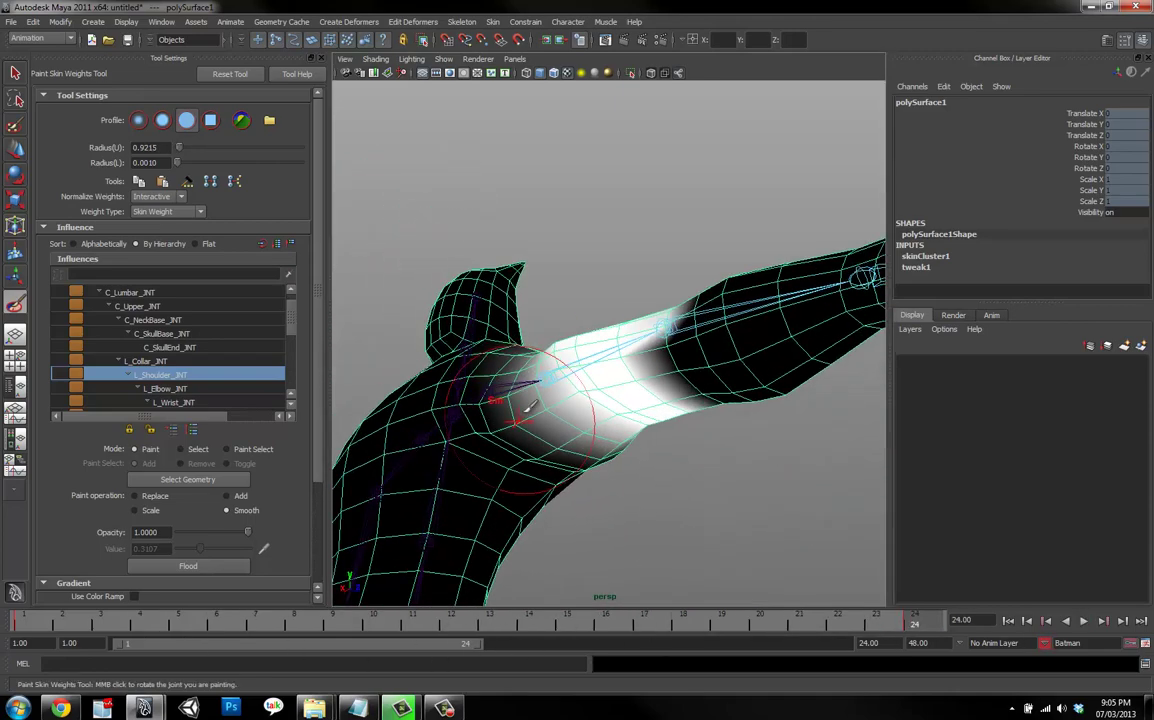
mouse_move(603, 423)
alt+mouse_down()
mouse_move(415, 471)
mouse_move(621, 405)
mouse_move(675, 464)
mouse_move(541, 408)
alt+mouse_up()
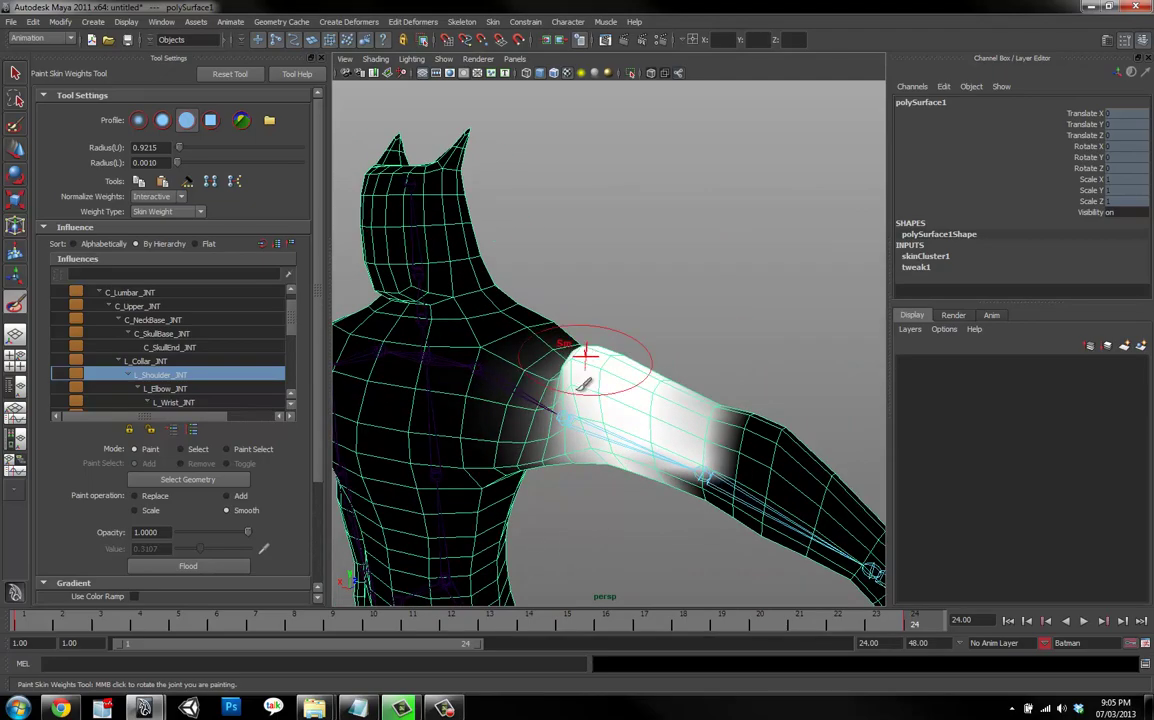
mouse_move(608, 440)
alt+mouse_down()
mouse_move(549, 417)
mouse_move(603, 508)
mouse_move(646, 435)
alt+mouse_up()
key(w)
click(590, 493)
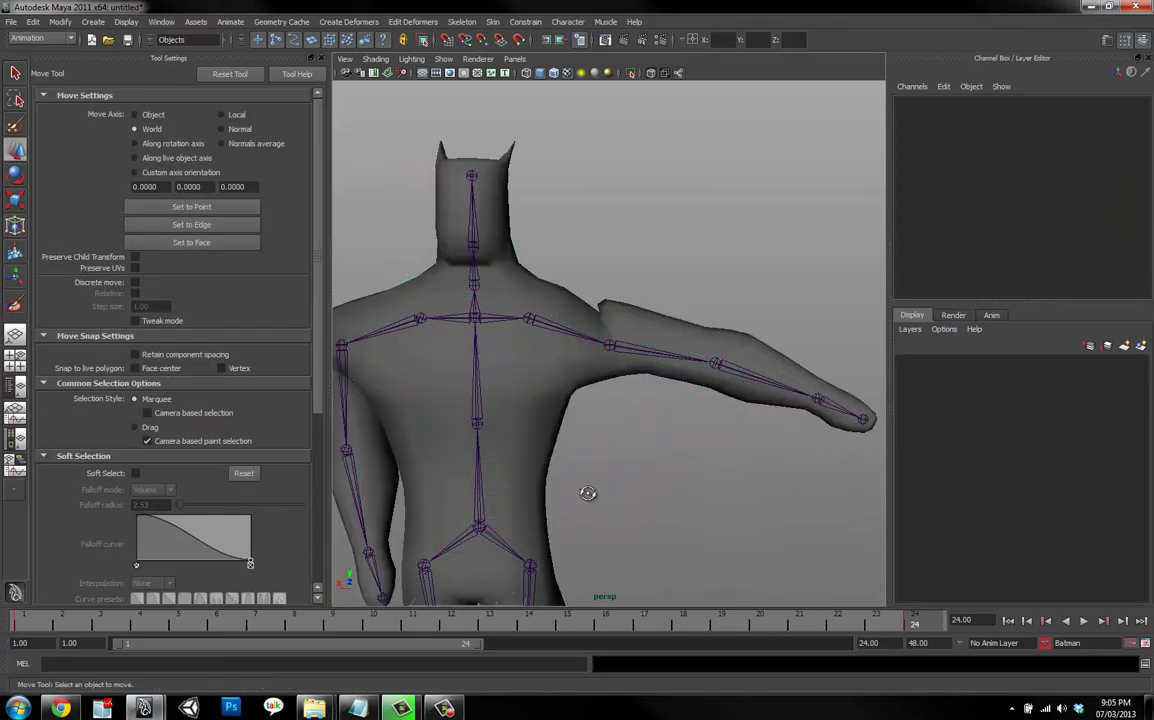
key(alt+v)
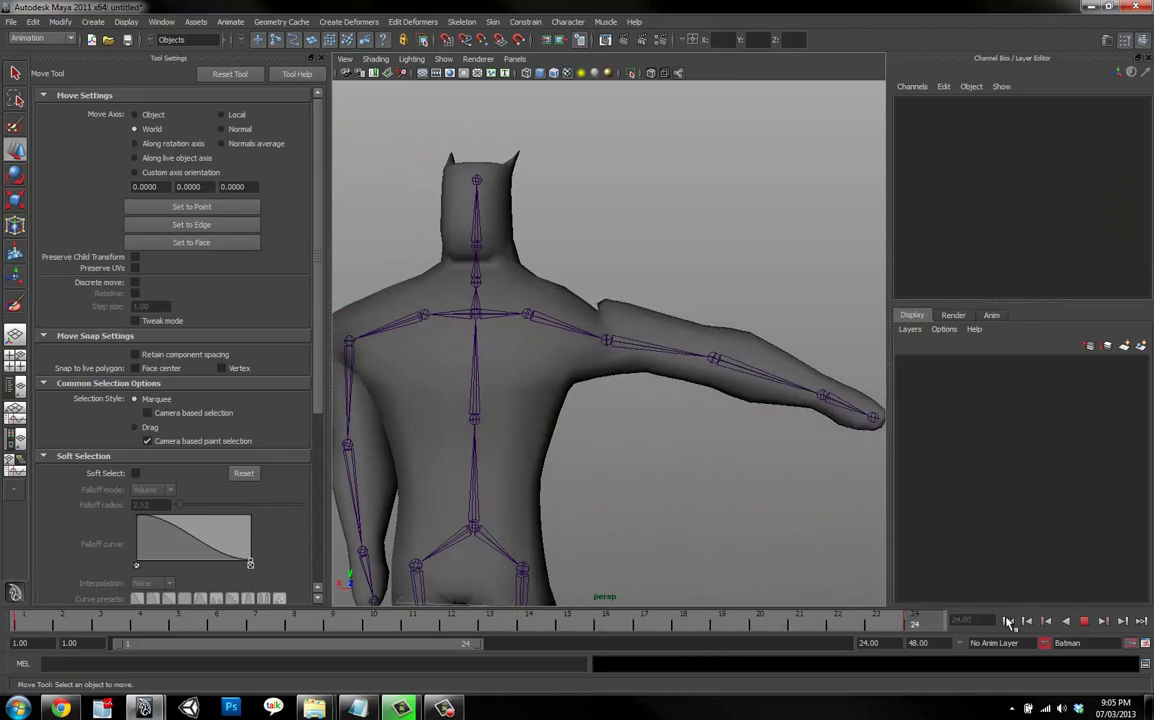
drag(1008, 622, 24, 622)
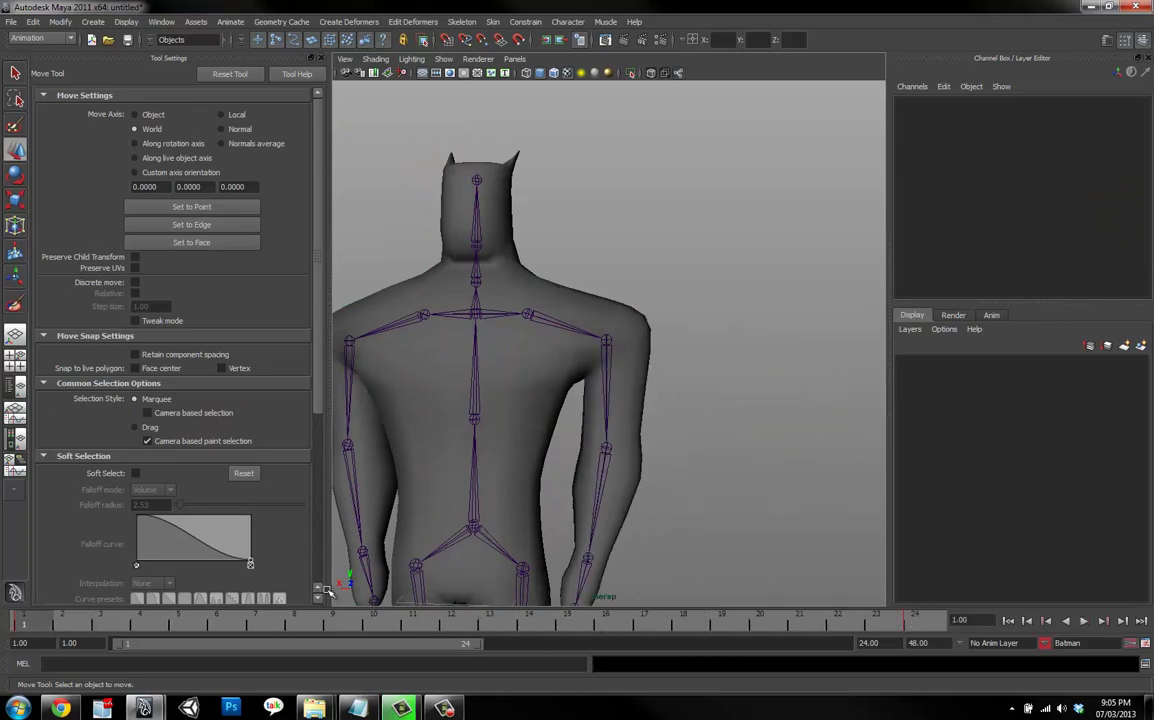
Rotate L_Hip_JNT to about 24.4, 70.9, 17.5 degrees in X, Y and Z so the left leg lifts forward.
alt+middle_drag(598, 470, 676, 228)
click(603, 374)
alt+drag(613, 399, 547, 431)
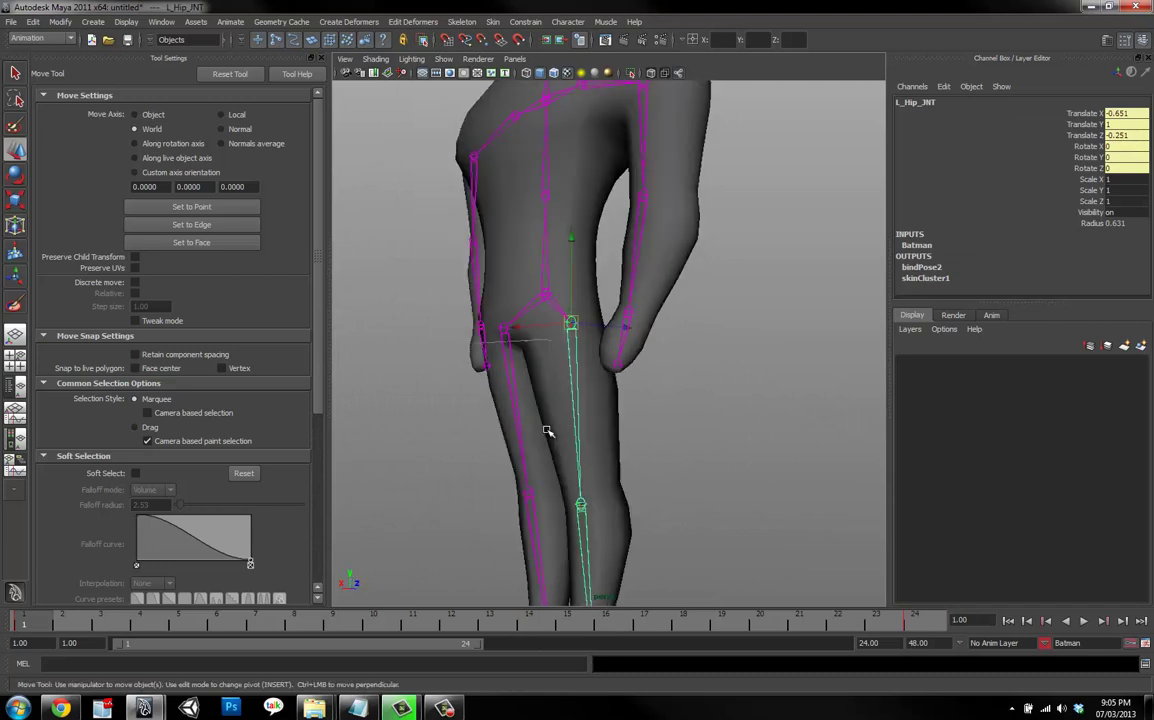
key(e)
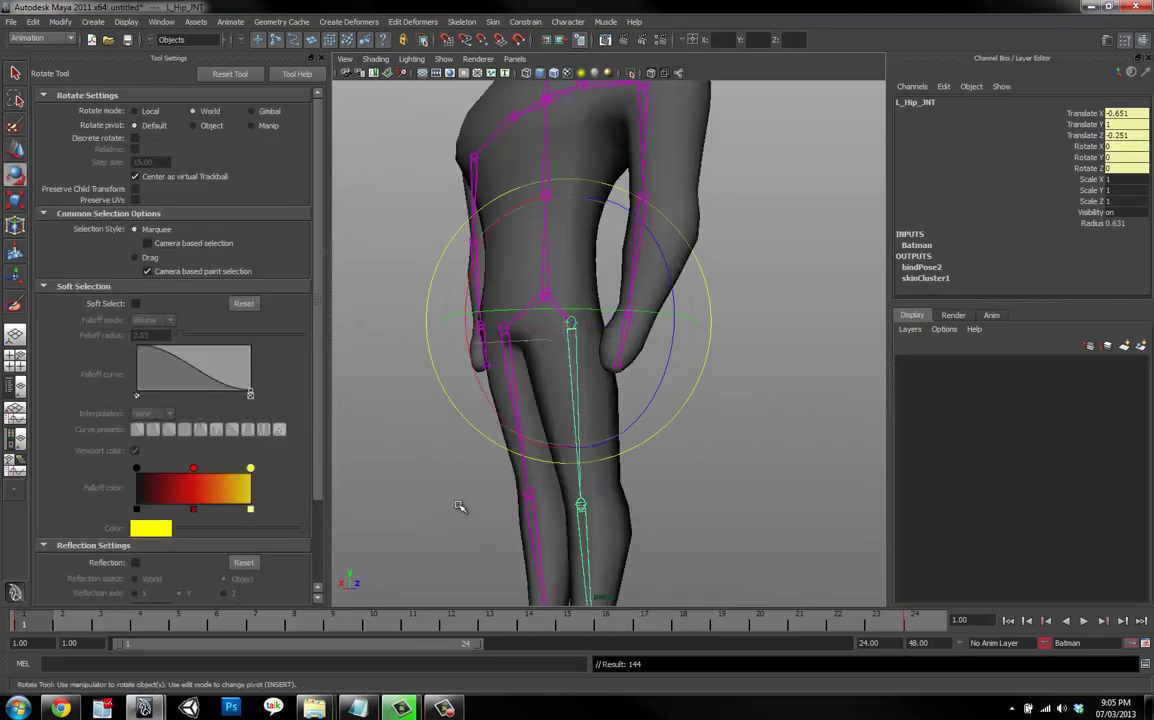
alt+drag(458, 507, 452, 411)
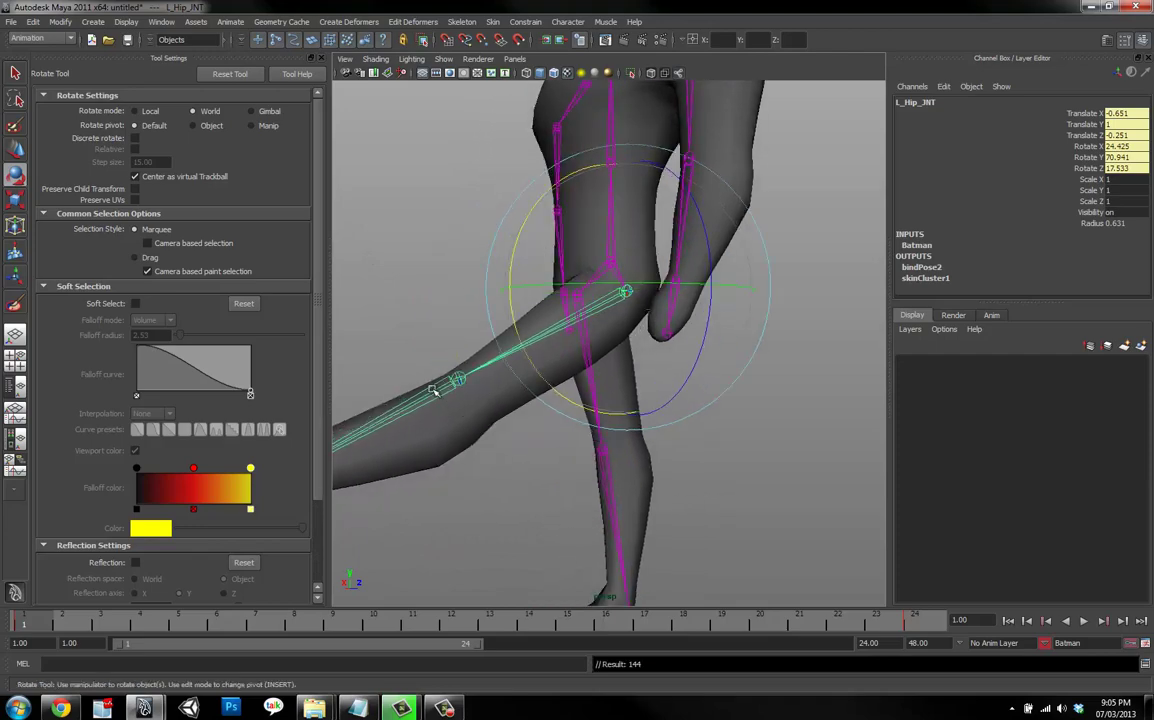
Set a key on L_Knee_JNT at frame 1 and scrub the timeline to check the leg animation.
click(432, 389)
key(s)
drag(112, 619, 26, 619)
drag(905, 617, 1022, 610)
drag(729, 613, 26, 640)
key(Escape)
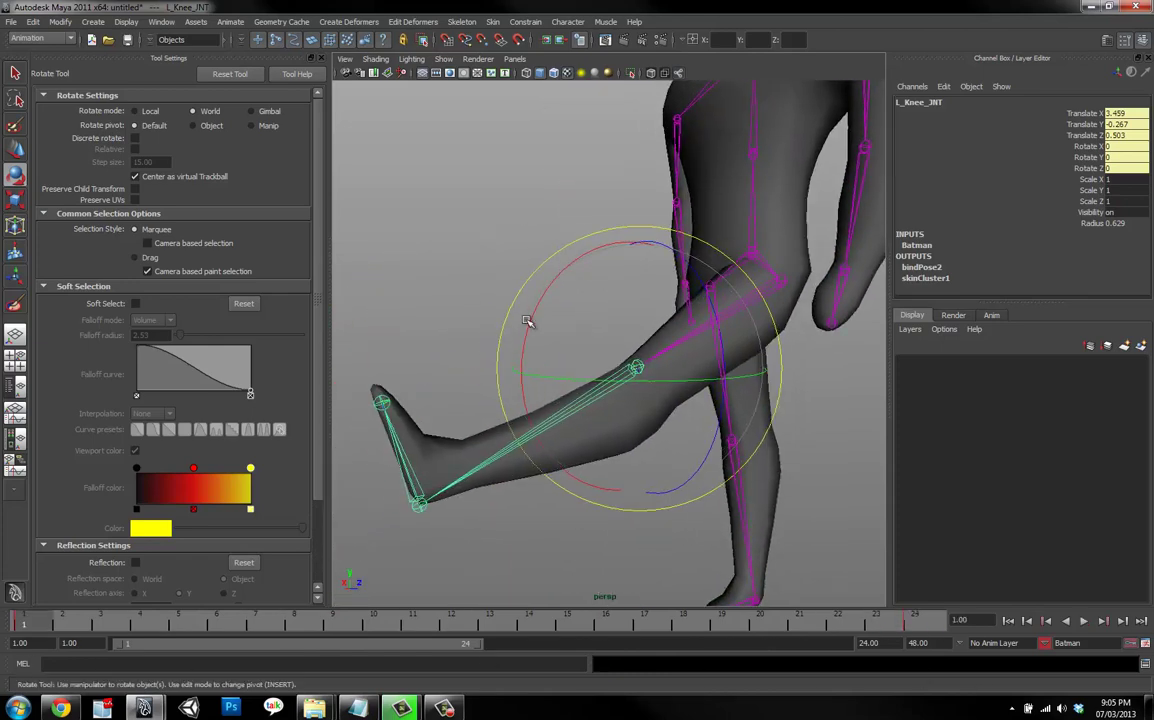
Bend the left knee at frame 1 by rotating L_Knee_JNT to about -77.8 degrees in Y.
drag(528, 322, 596, 505)
key(ctrl+z)
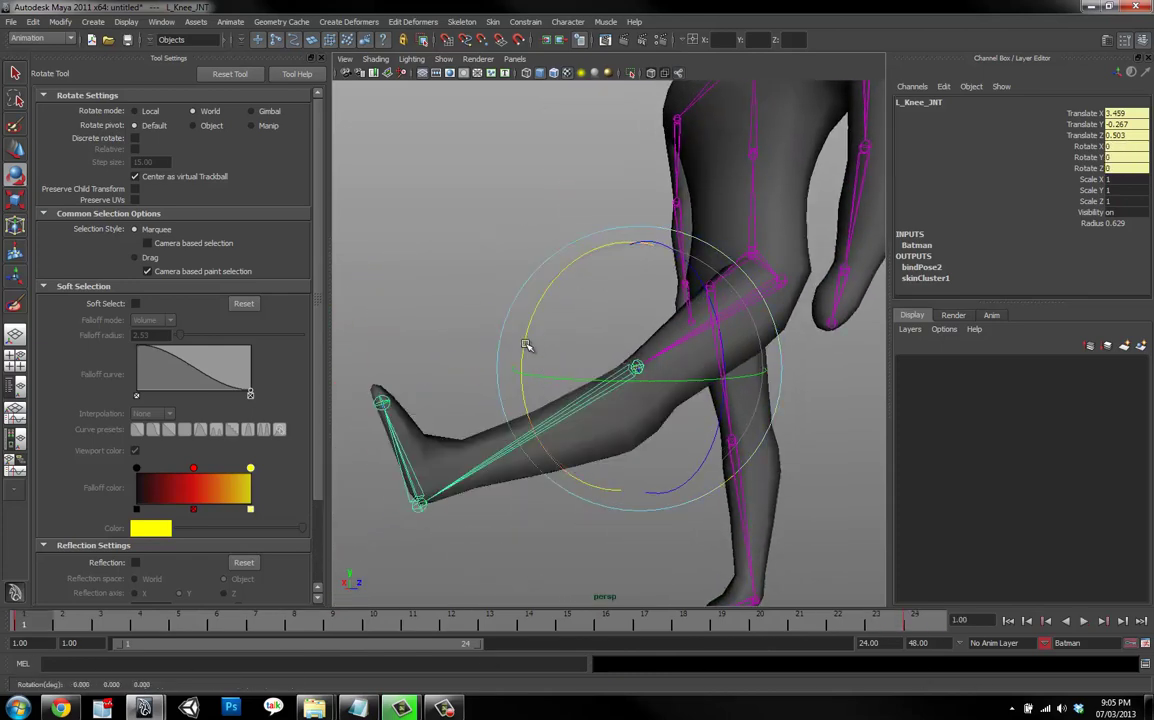
drag(526, 345, 676, 349)
Inspect the bent left leg from several angles and play back the animation to check the pose across frames 1 to 24.
click(682, 343)
alt+middle_drag(682, 343, 587, 461)
alt+drag(587, 461, 786, 401)
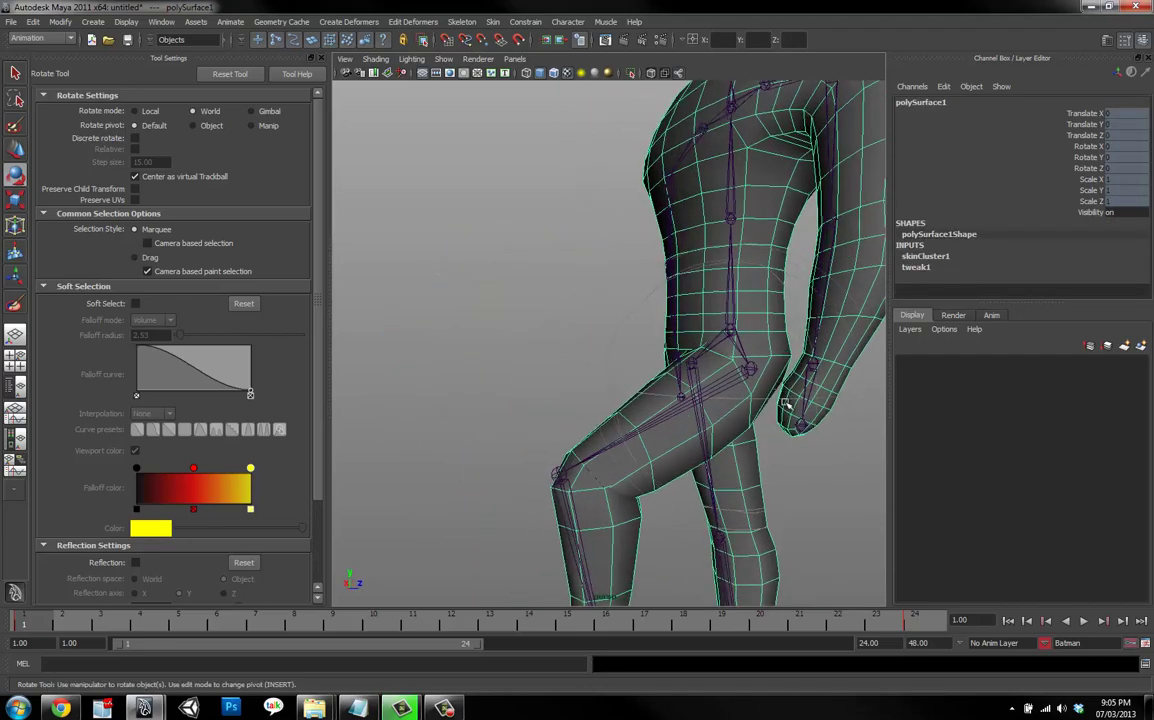
alt+middle_drag(824, 277, 741, 403)
alt+drag(741, 403, 733, 311)
click(739, 297)
drag(838, 621, 936, 631)
right_click(914, 622)
click(930, 476)
key(alt+v)
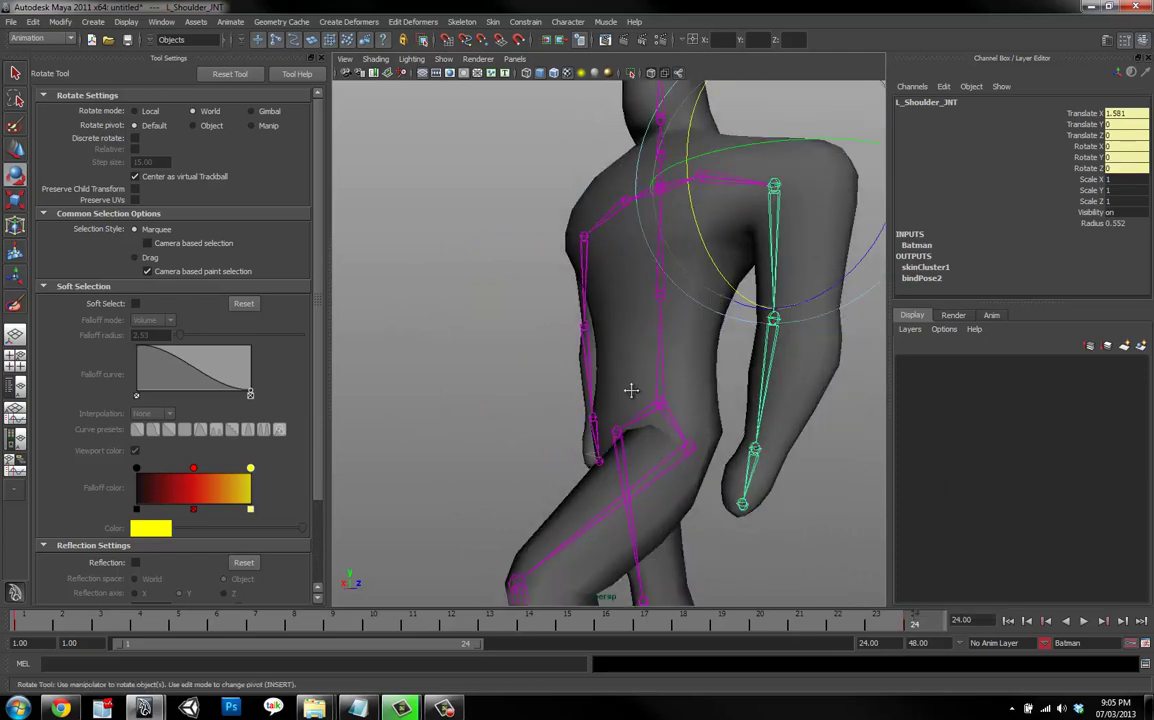
key(alt+v)
drag(285, 625, 1003, 568)
Reset L_Hip_JNT's X, Y and Z rotation to 0 at frame 24.
click(537, 380)
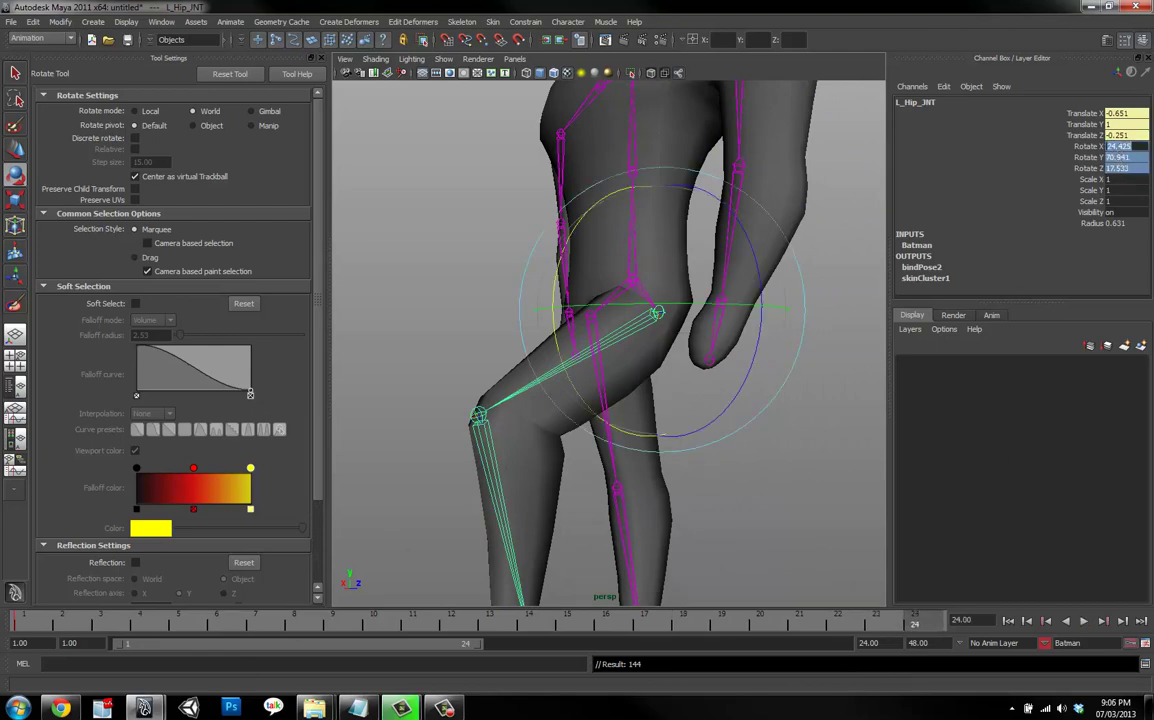
text(0)
key(Return)
alt+drag(424, 475, 420, 430)
alt+middle_drag(655, 441, 662, 402)
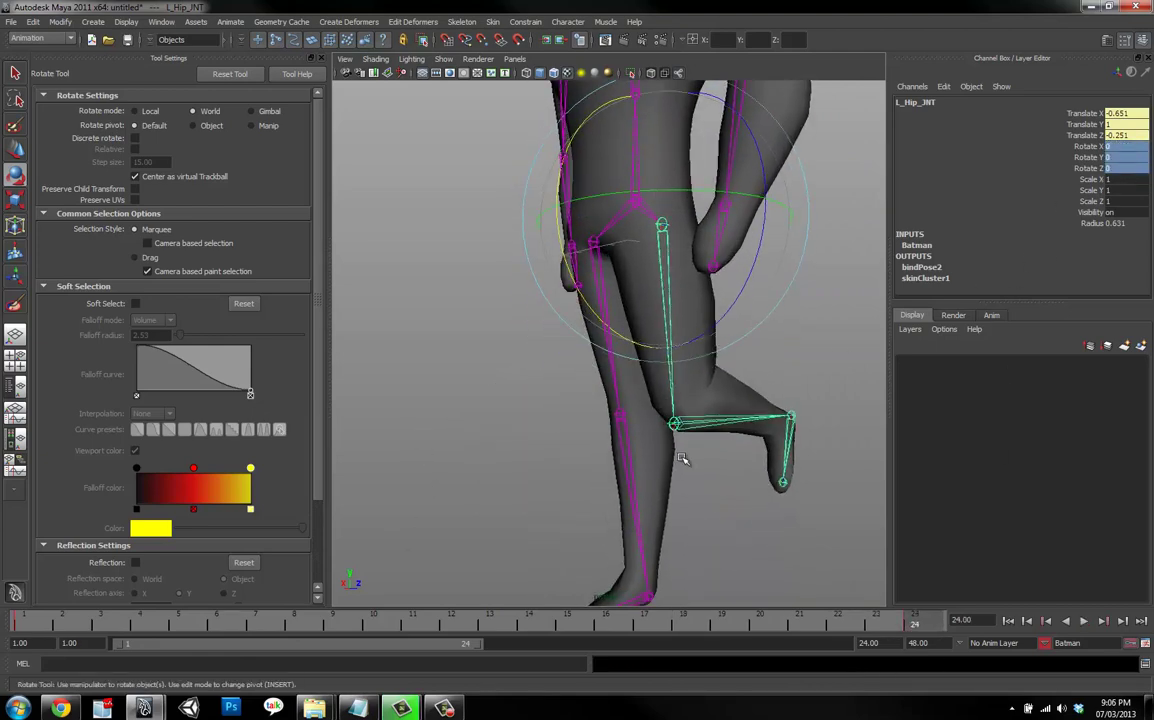
Reset L_Knee_JNT's X, Y and Z rotation to 0 at frame 24 and scrub back to frame 1.
alt+middle_drag(685, 459, 672, 430)
click(694, 412)
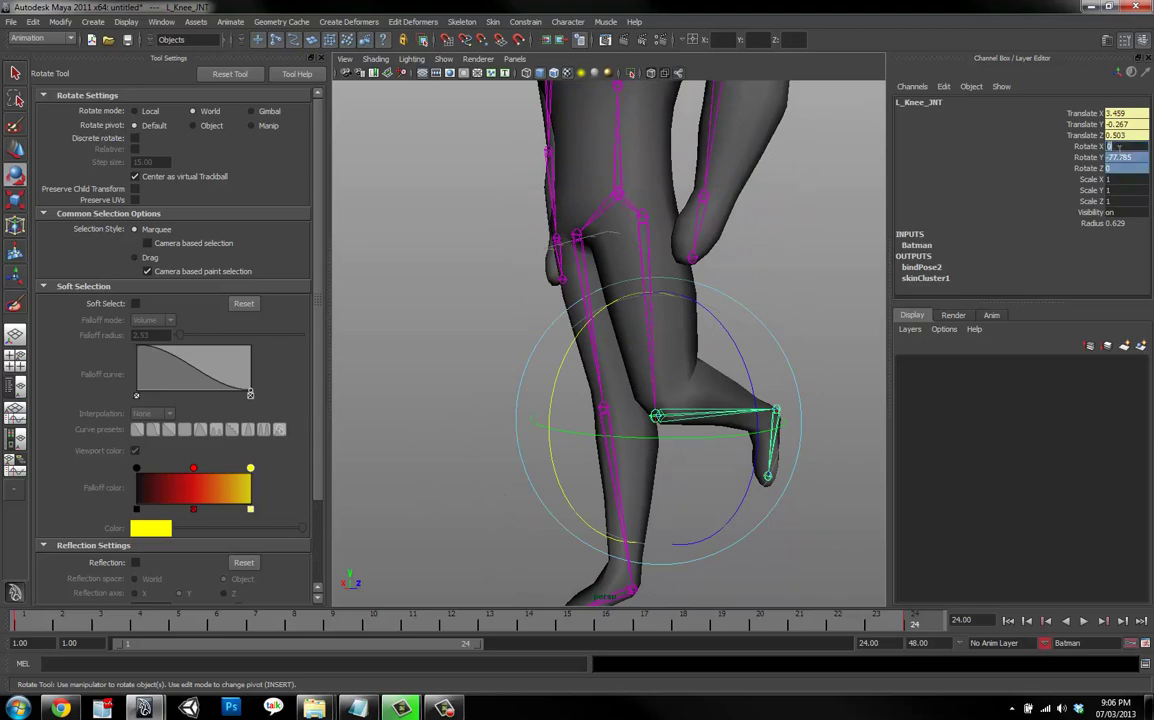
text(0)
key(Return)
alt+middle_drag(797, 267, 783, 252)
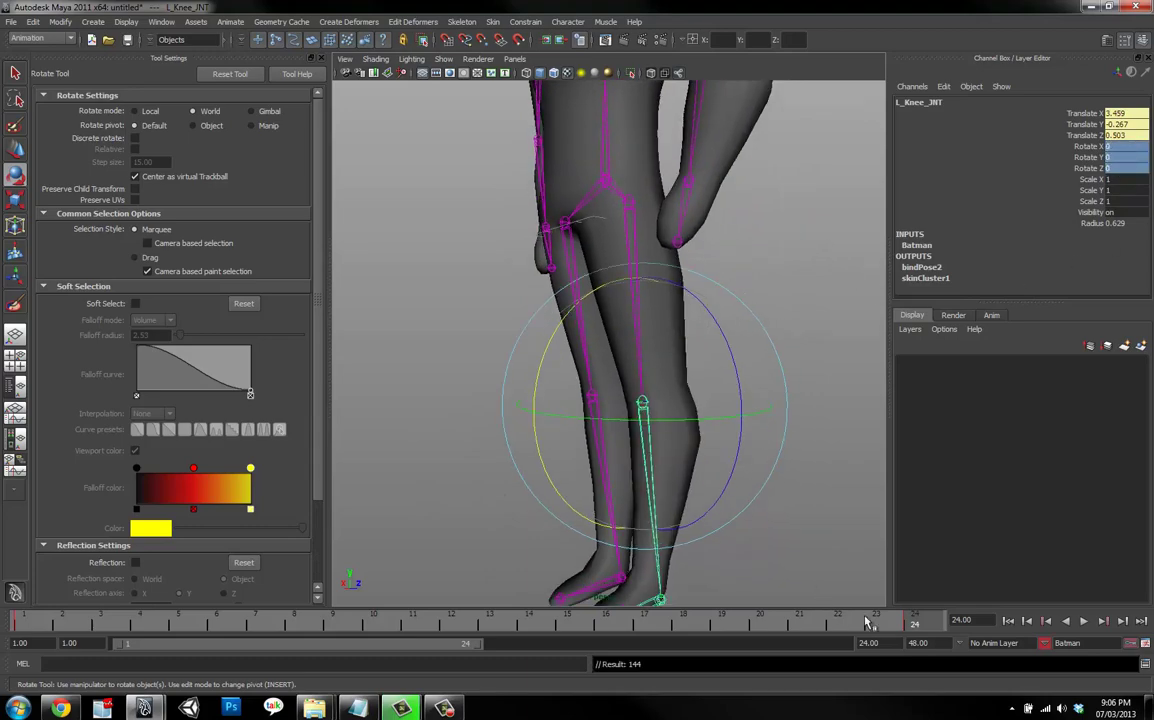
drag(868, 622, 24, 630)
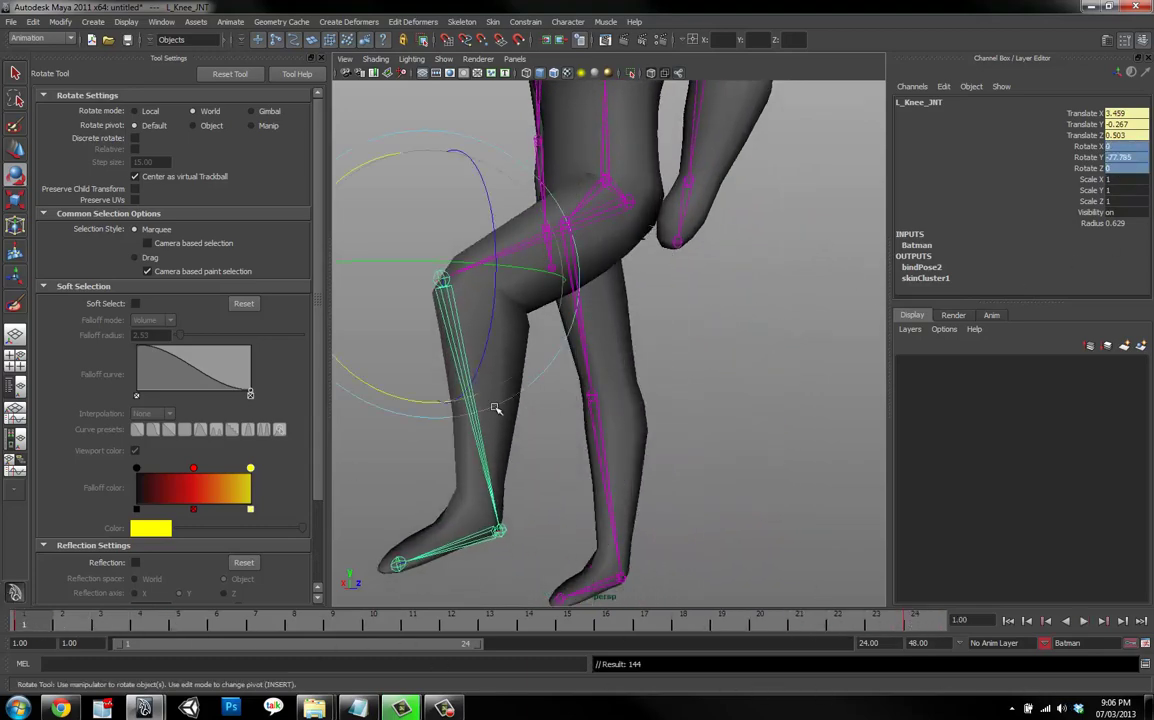
Start the Paint Skin Weights Tool on the character mesh and choose L_Hip_JNT as the influence to paint.
alt+drag(494, 408, 830, 482)
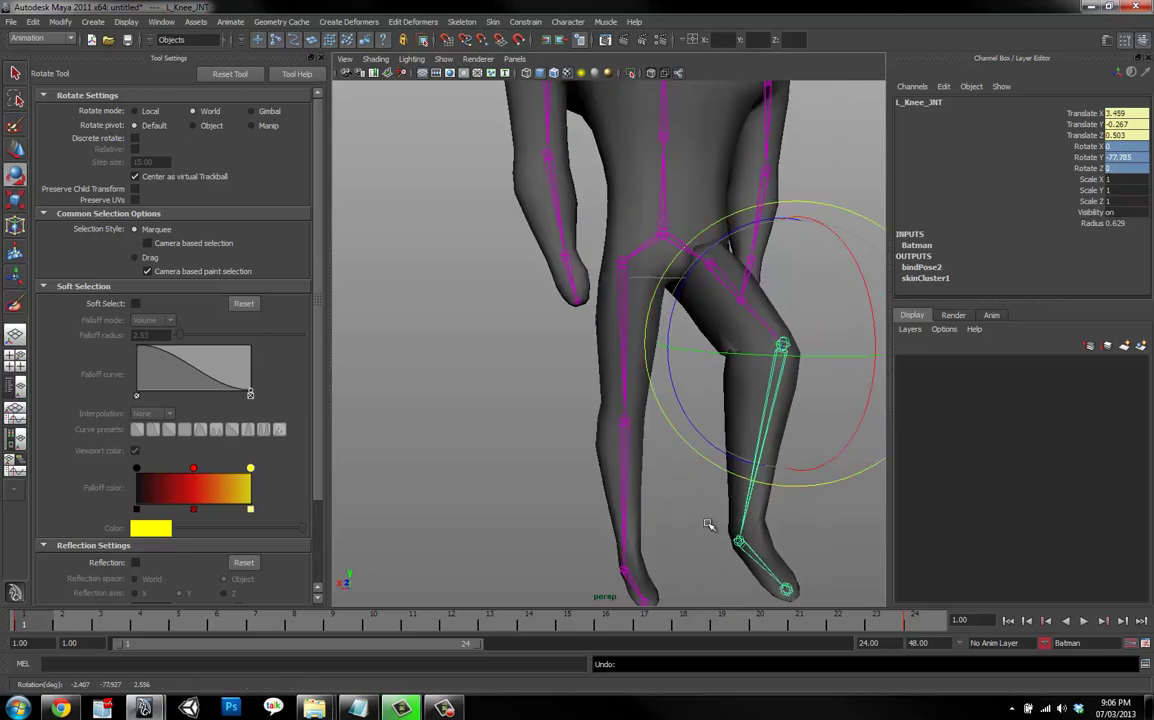
click(709, 525)
click(738, 492)
click(15, 304)
mouse_move(738, 420)
alt+mouse_down()
mouse_move(672, 439)
mouse_move(560, 440)
alt+mouse_up()
scroll(158, 375, down, 3)
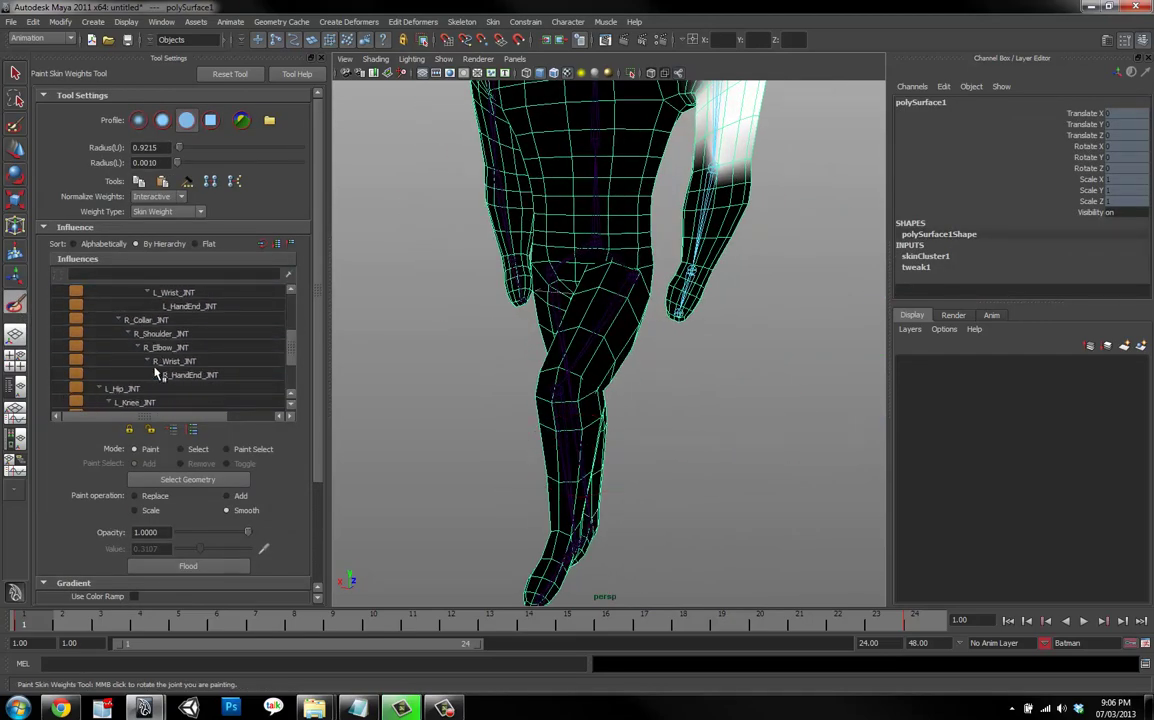
scroll(155, 373, down, 1)
click(157, 374)
click(155, 361)
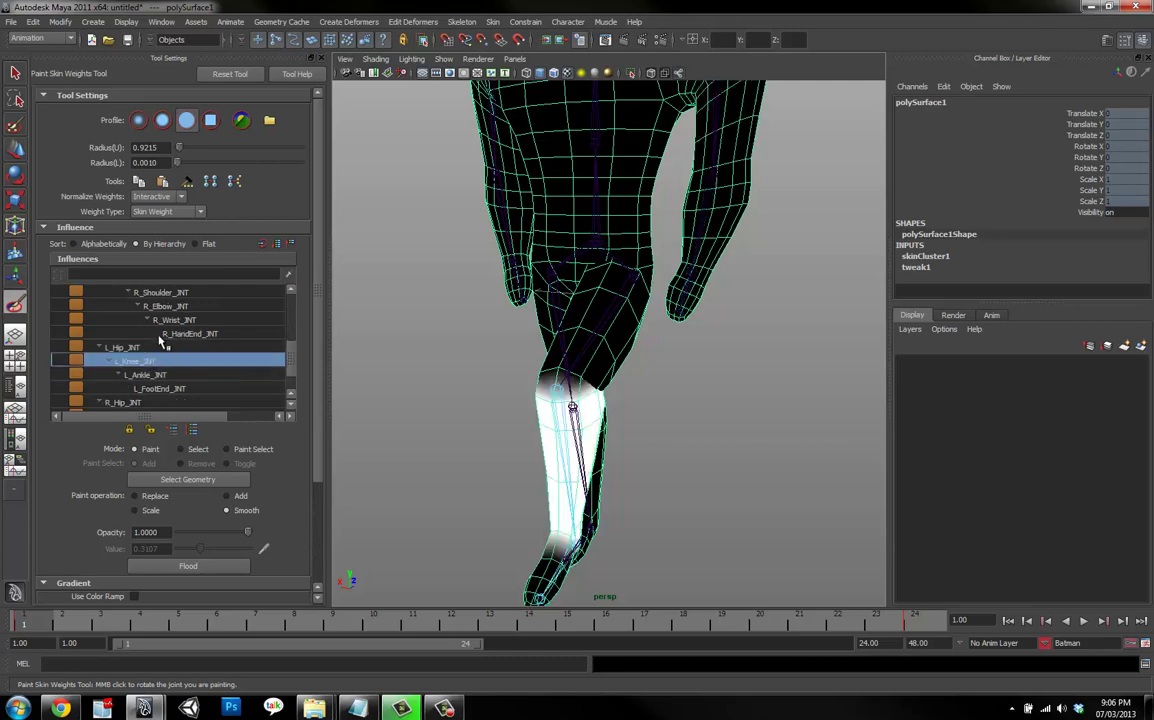
click(152, 348)
Reduce the smooth brush radius to 0.4461 and examine L_Hip_JNT's weights around the left hip and knee.
alt+drag(718, 354, 622, 368)
alt+right_drag(675, 371, 722, 374)
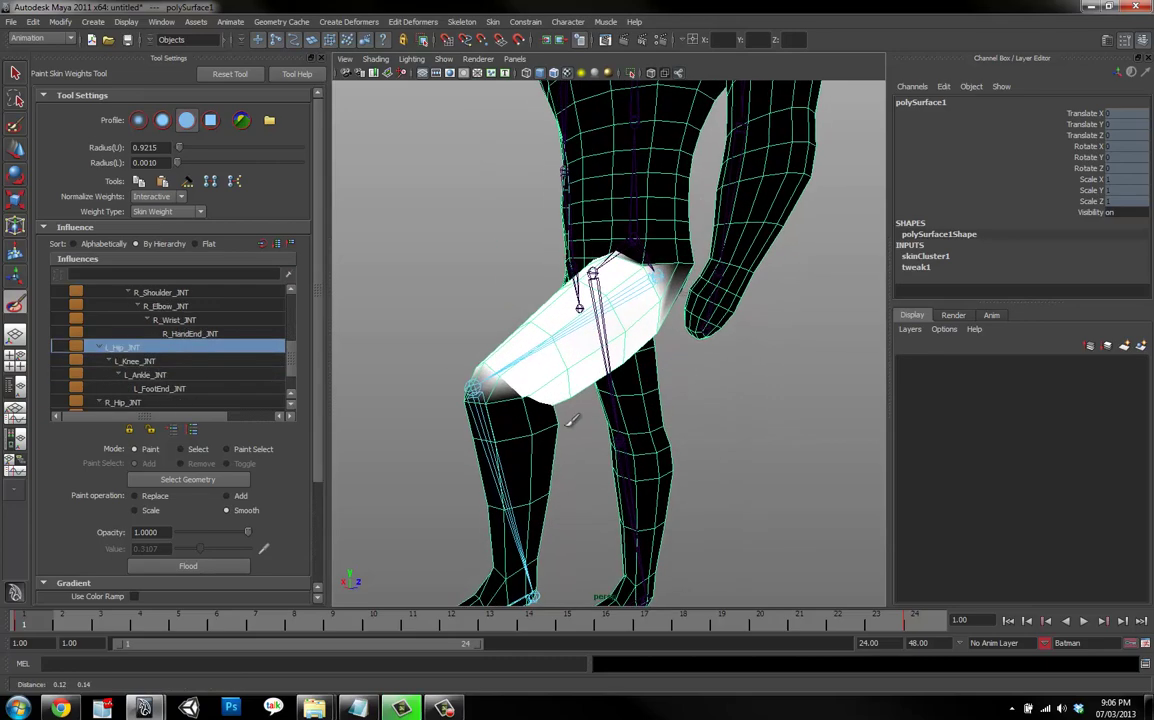
alt+drag(572, 330, 660, 385)
alt+right_drag(700, 372, 744, 370)
alt+drag(619, 462, 612, 560)
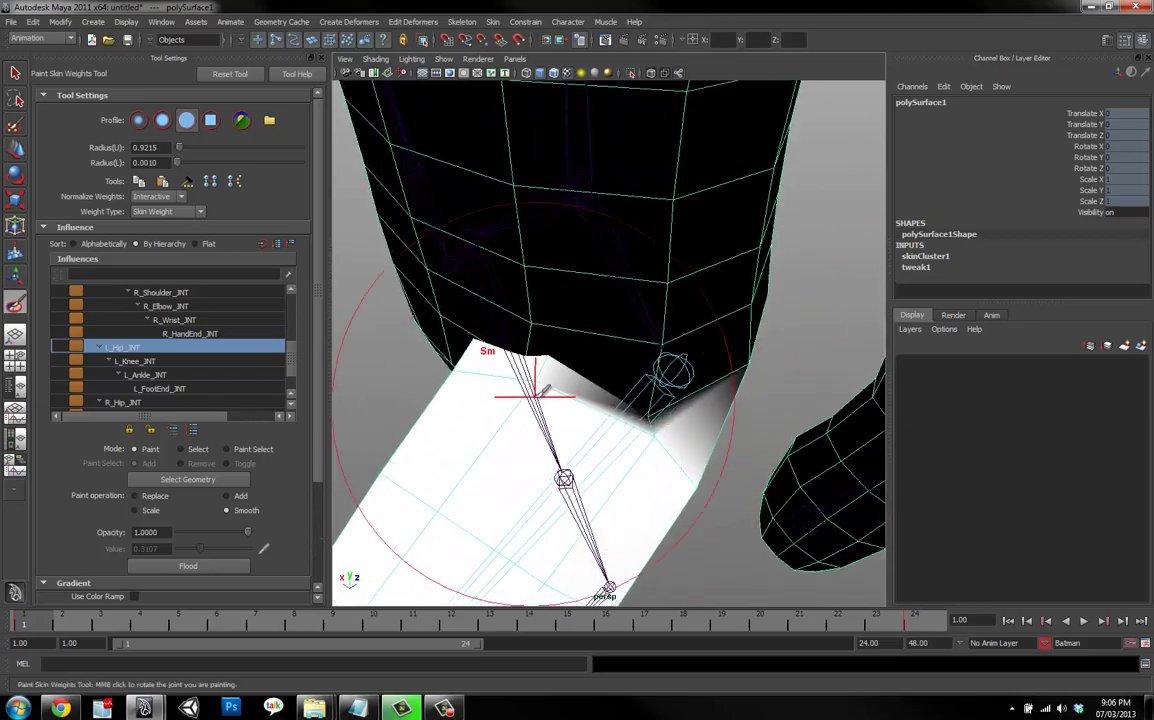
alt+drag(611, 449, 644, 364)
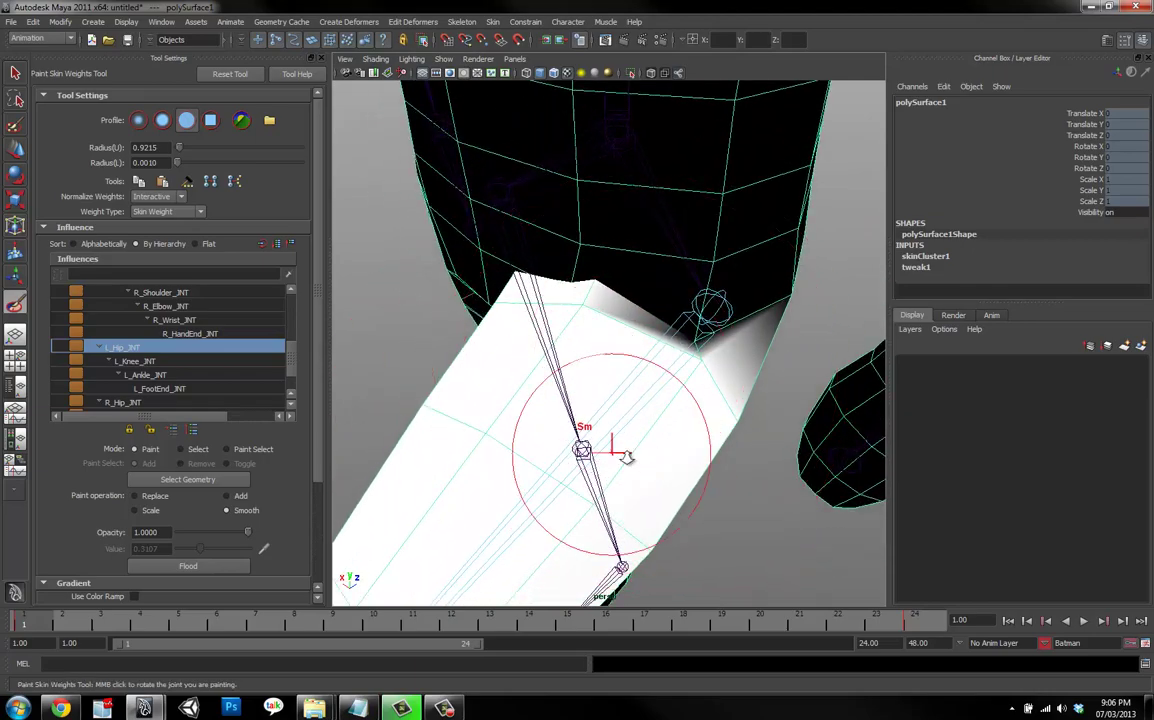
alt+right_drag(626, 457, 628, 260)
alt+middle_drag(628, 260, 683, 134)
alt+drag(645, 280, 847, 217)
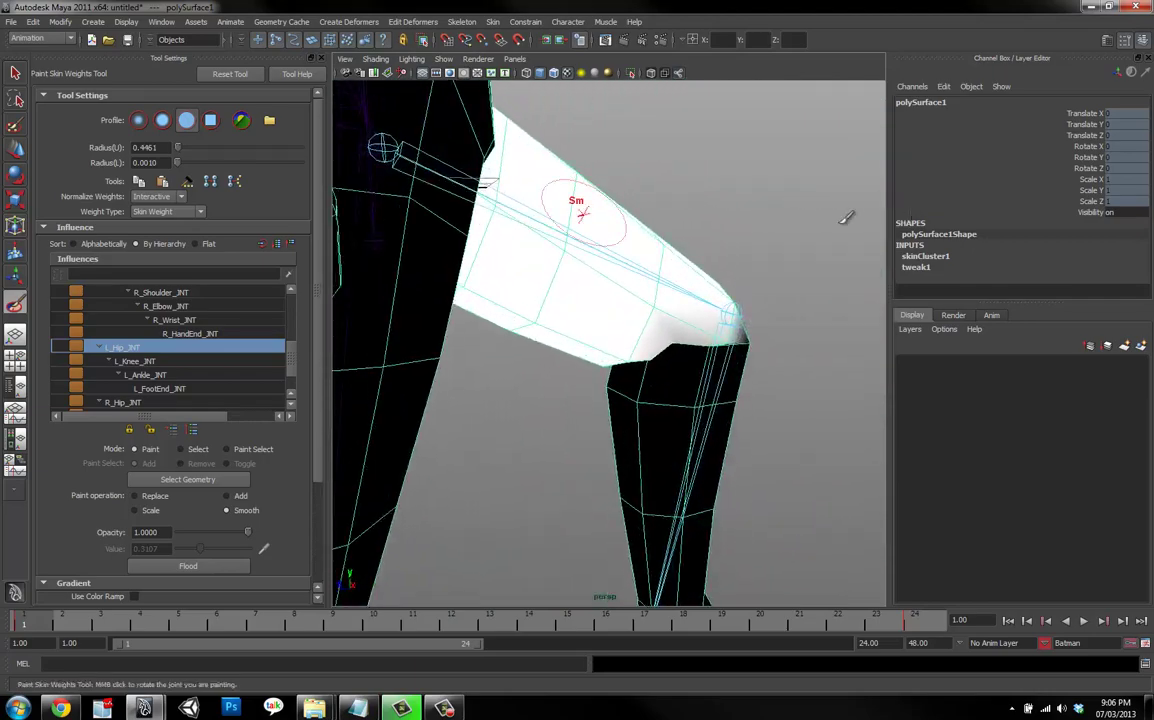
alt+drag(671, 345, 619, 345)
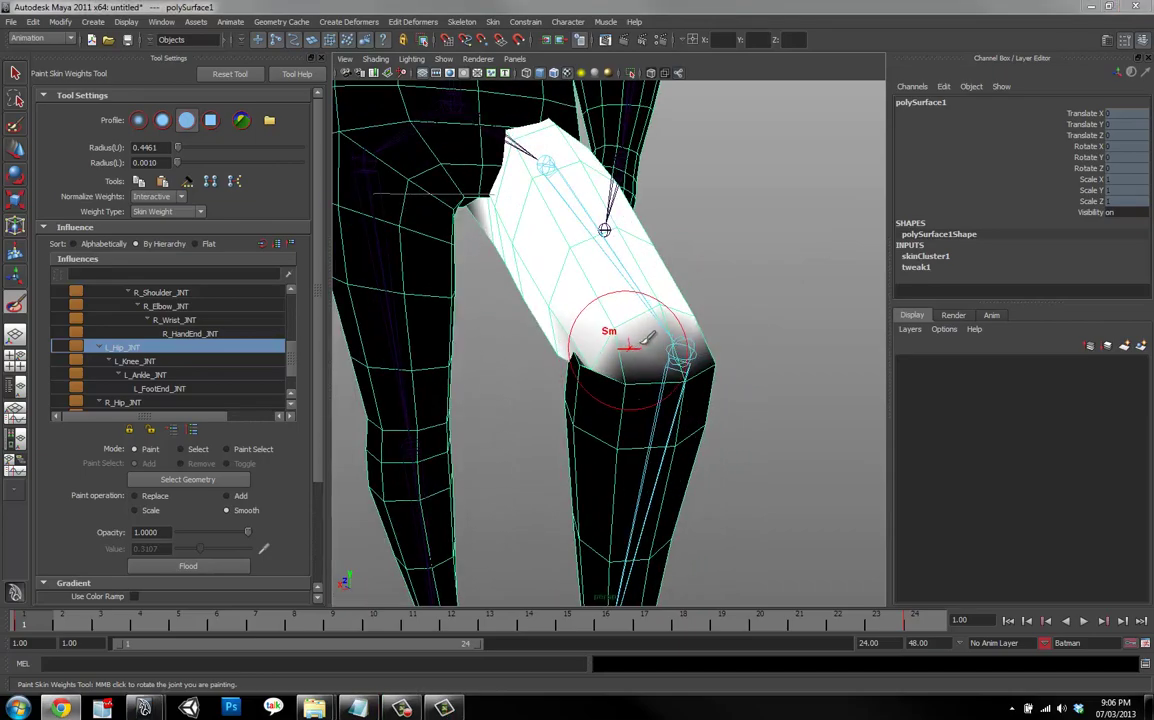
alt+drag(731, 352, 718, 450)
Smooth L_Hip_JNT's weights around the front, side and back of the left hip at frame 15.
drag(802, 619, 574, 648)
alt+drag(570, 355, 390, 338)
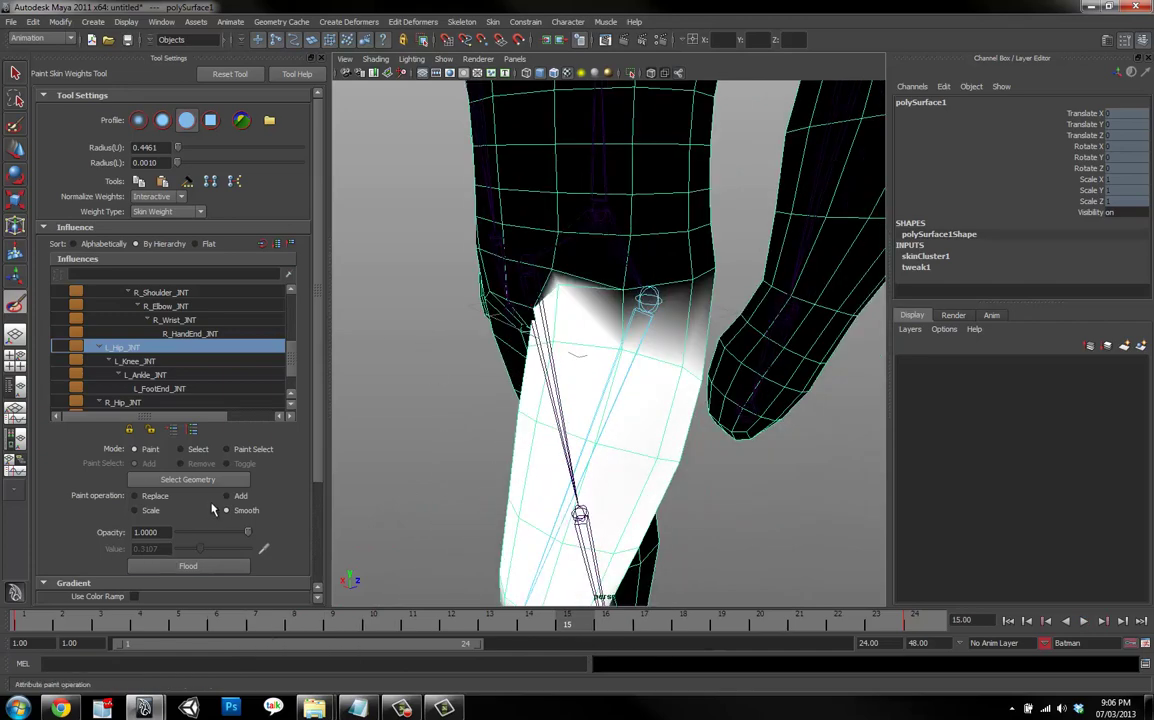
alt+drag(668, 404, 604, 275)
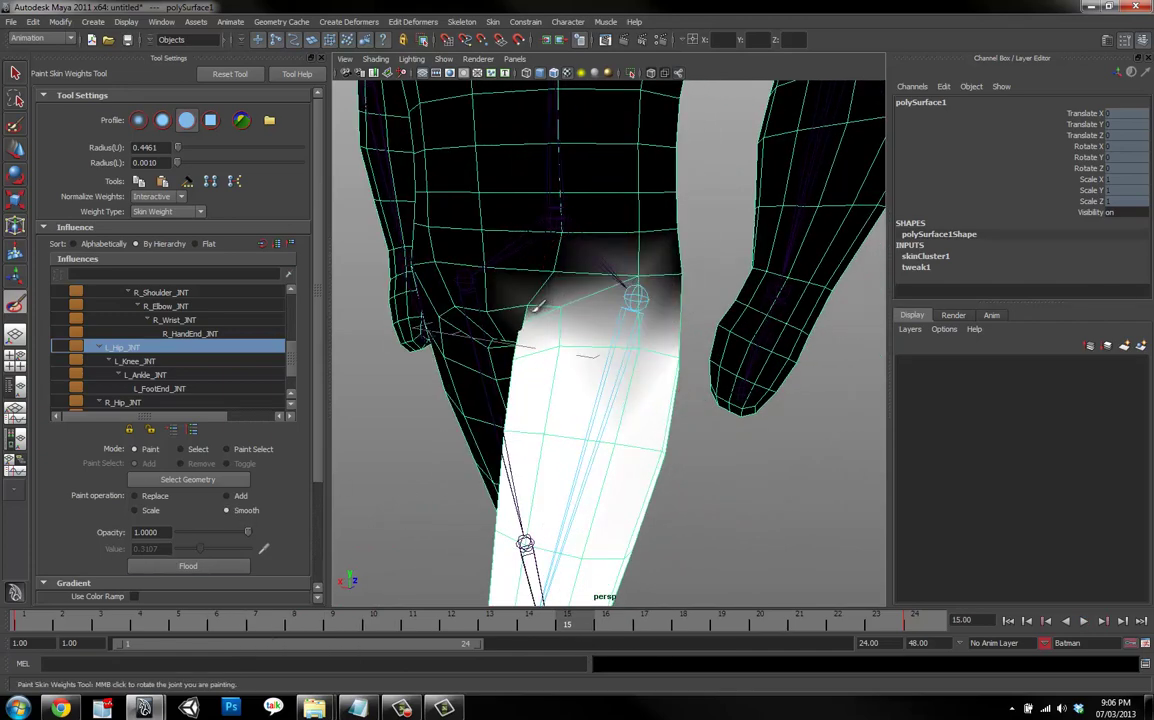
mouse_move(537, 306)
alt+mouse_down()
mouse_move(580, 318)
mouse_move(541, 331)
alt+mouse_up()
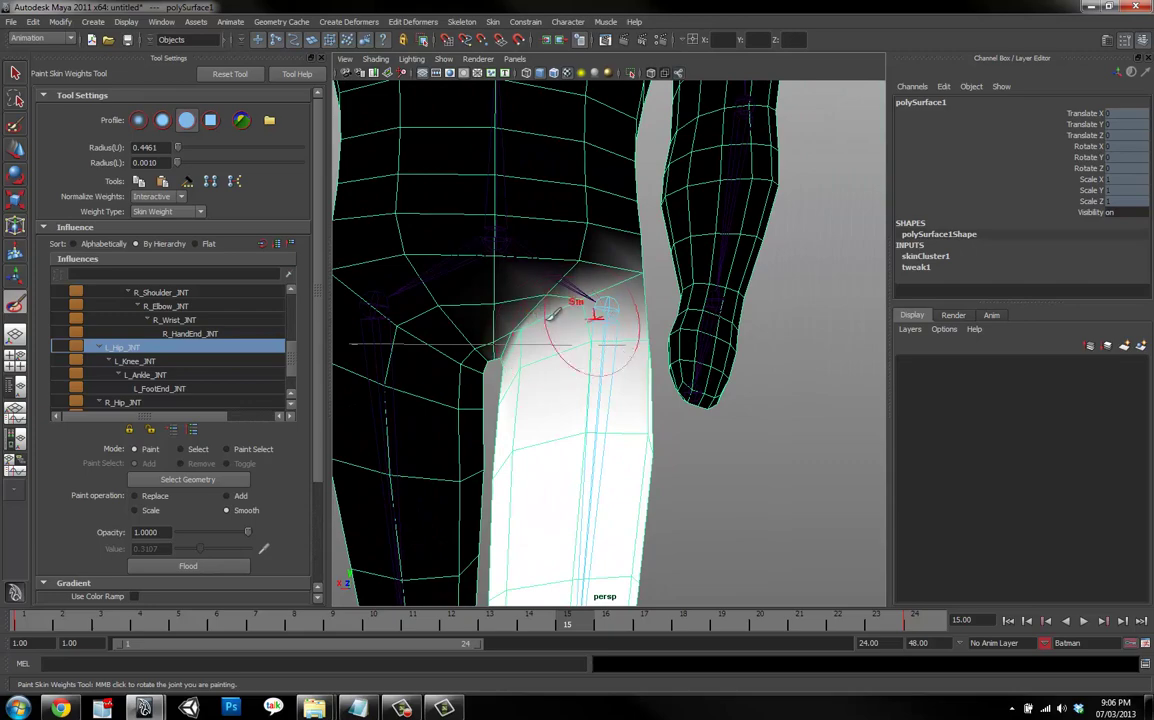
mouse_move(649, 303)
alt+mouse_down()
mouse_move(528, 327)
mouse_move(567, 292)
alt+mouse_up()
drag(728, 391, 790, 357)
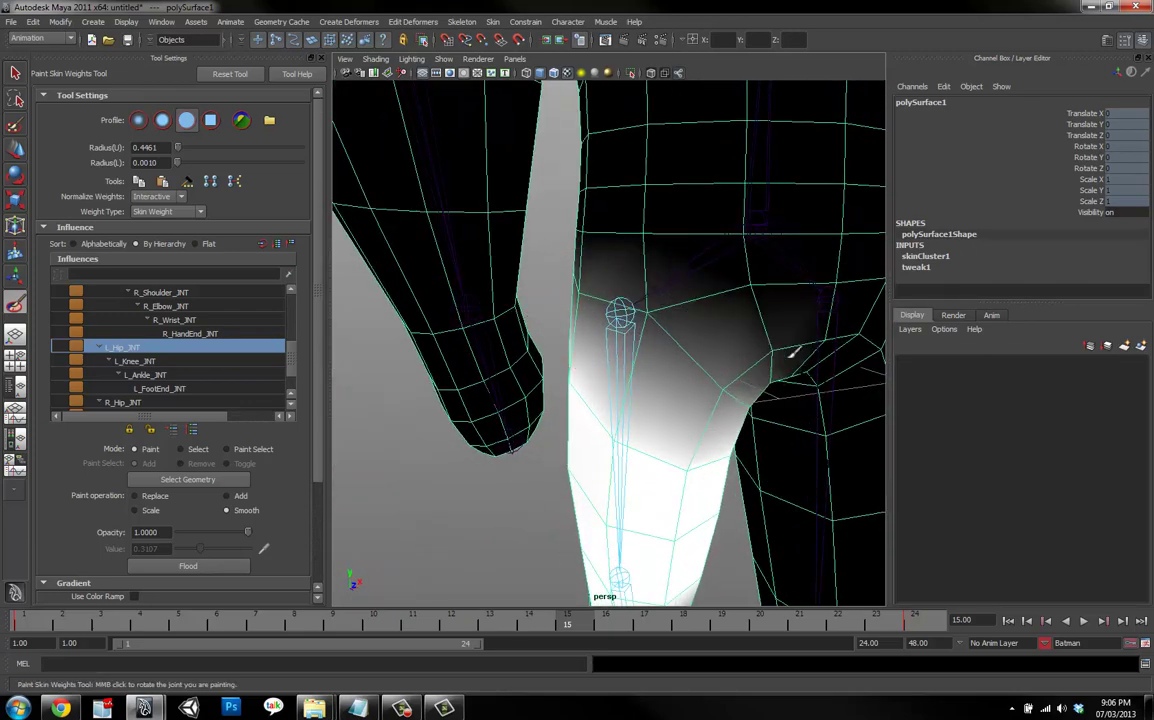
alt+drag(693, 276, 757, 348)
Smooth L_Hip_JNT's weights around the left knee at frame 15 with a brush radius of 0.4461.
alt+right_drag(757, 348, 618, 373)
alt+drag(618, 373, 672, 372)
alt+middle_drag(672, 372, 644, 278)
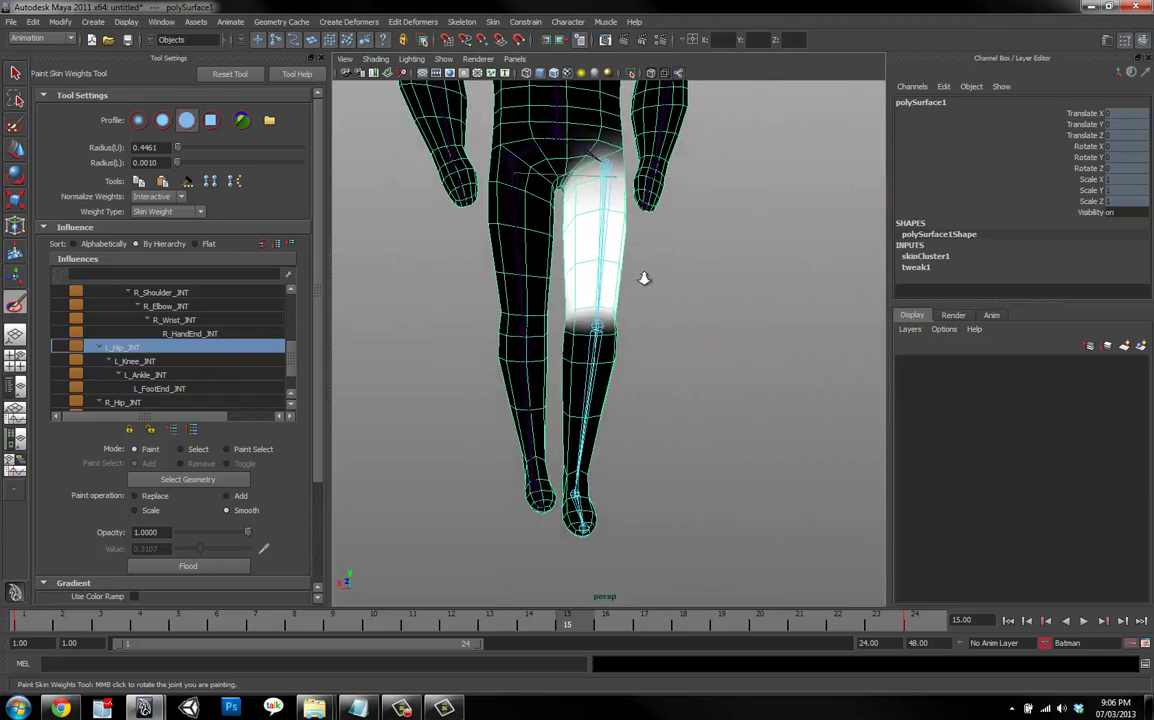
alt+right_drag(644, 278, 705, 300)
alt+drag(612, 338, 619, 330)
mouse_move(619, 330)
mouse_down()
mouse_move(647, 290)
mouse_move(482, 291)
mouse_move(614, 291)
mouse_up()
alt+drag(705, 320, 615, 328)
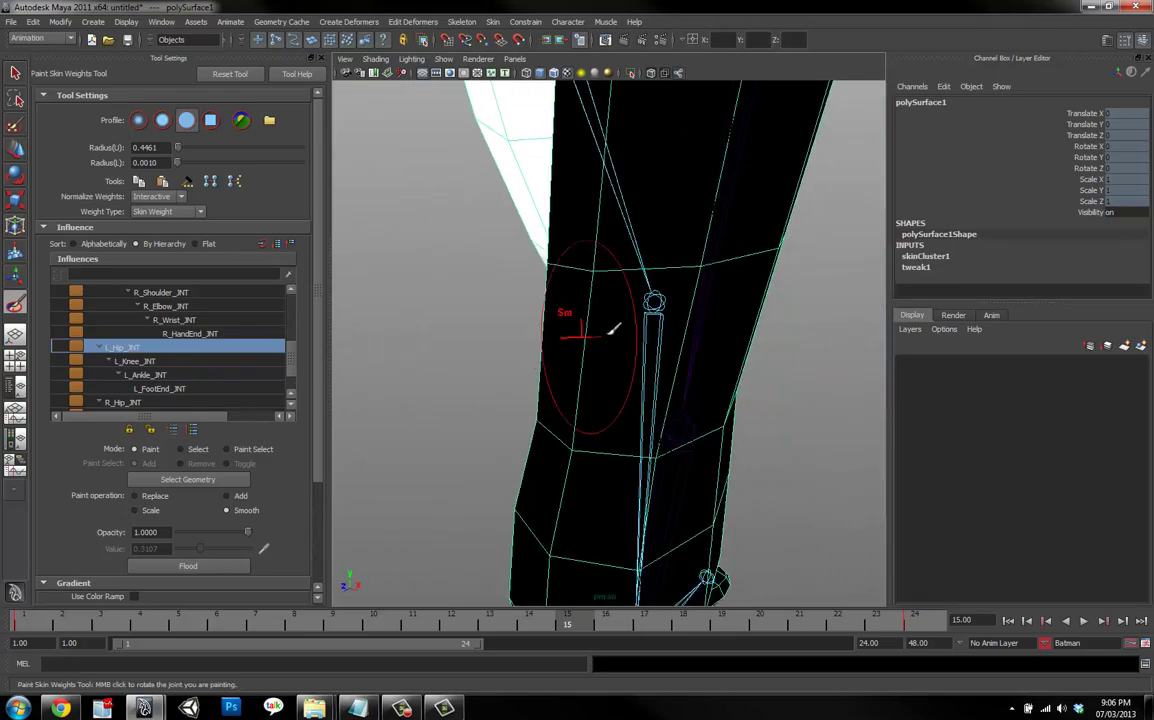
mouse_move(703, 343)
alt+mouse_down()
mouse_move(578, 338)
mouse_move(556, 466)
mouse_move(515, 330)
mouse_move(528, 433)
mouse_move(631, 483)
alt+mouse_up()
Leave weight painting, deselect the mesh, and play back and scrub the leg animation to check the hip and knee deformation.
key(w)
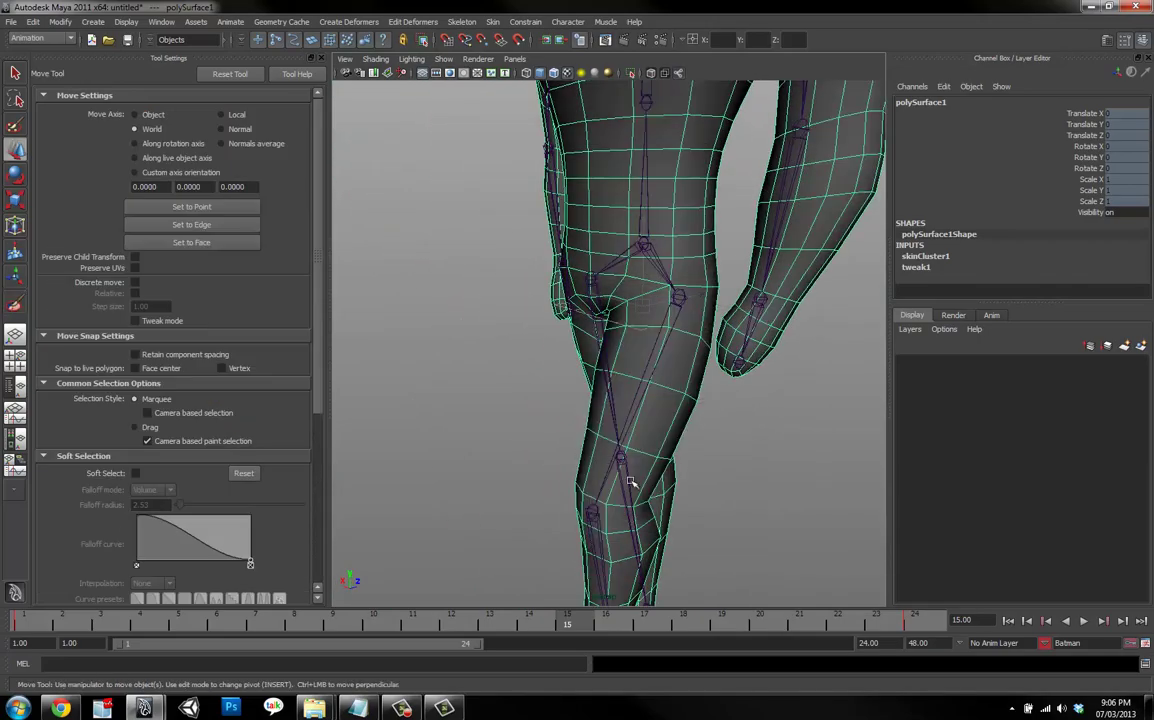
alt+right_drag(631, 483, 587, 464)
alt+drag(587, 464, 553, 600)
alt+drag(618, 536, 672, 500)
click(672, 500)
alt+middle_drag(672, 500, 622, 471)
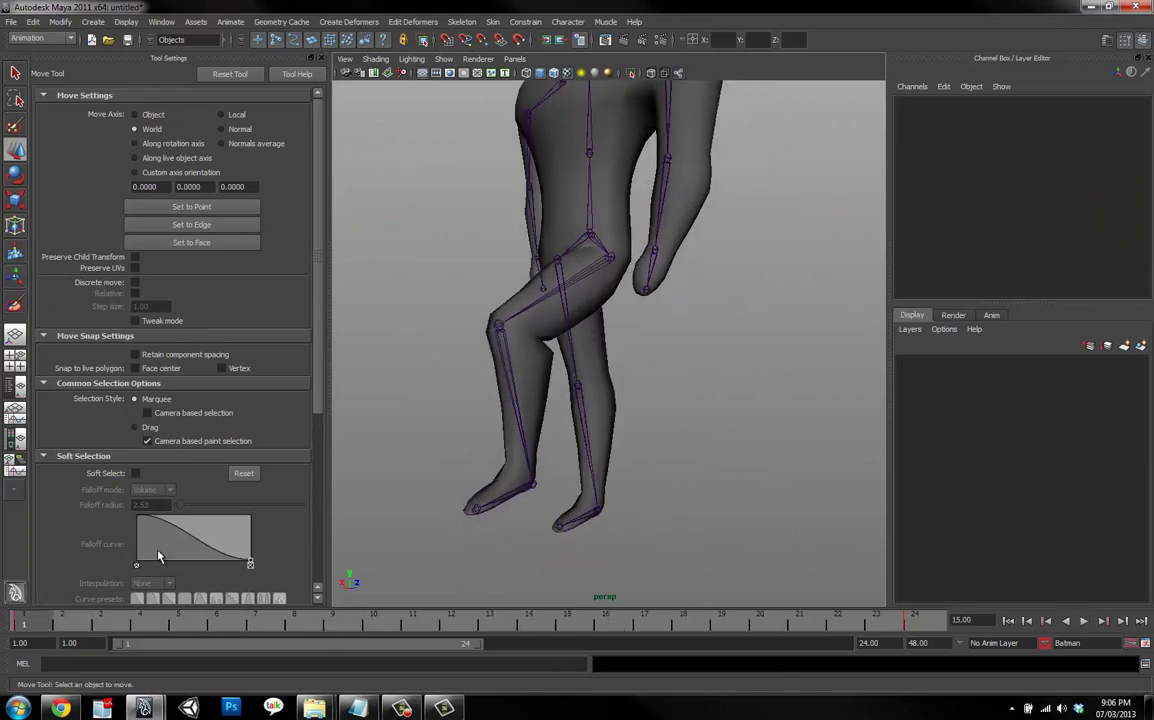
alt+drag(345, 440, 587, 487)
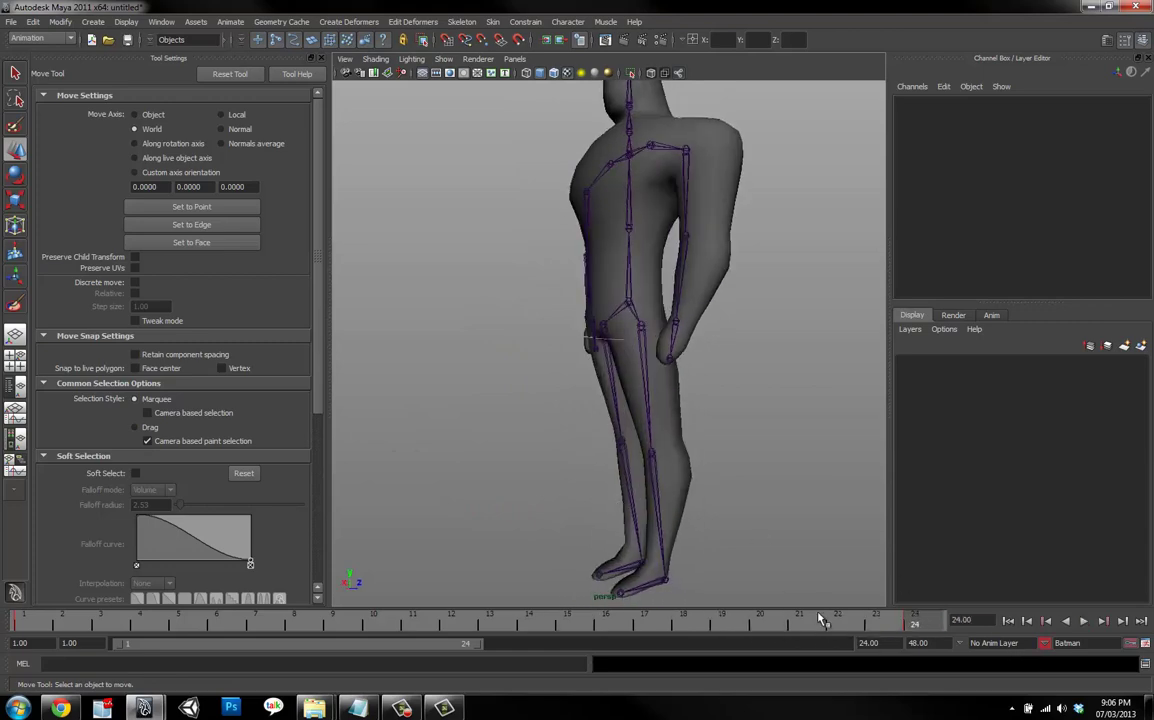
key(alt+v)
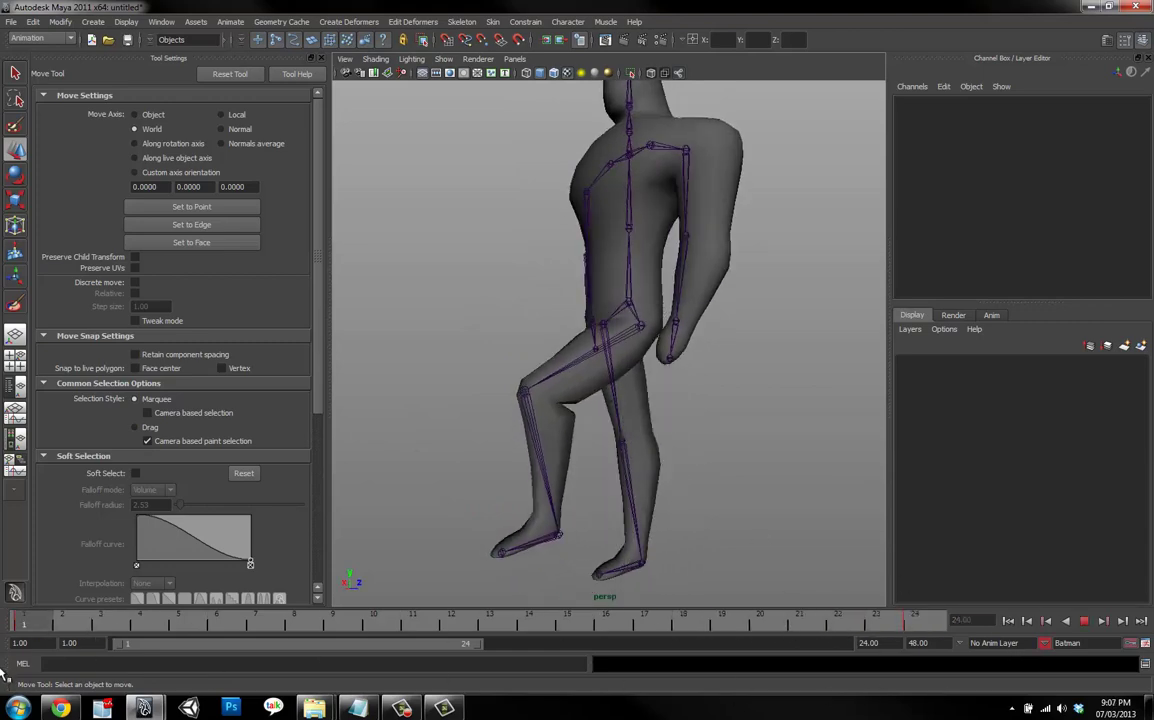
key(alt+v)
drag(366, 628, 72, 627)
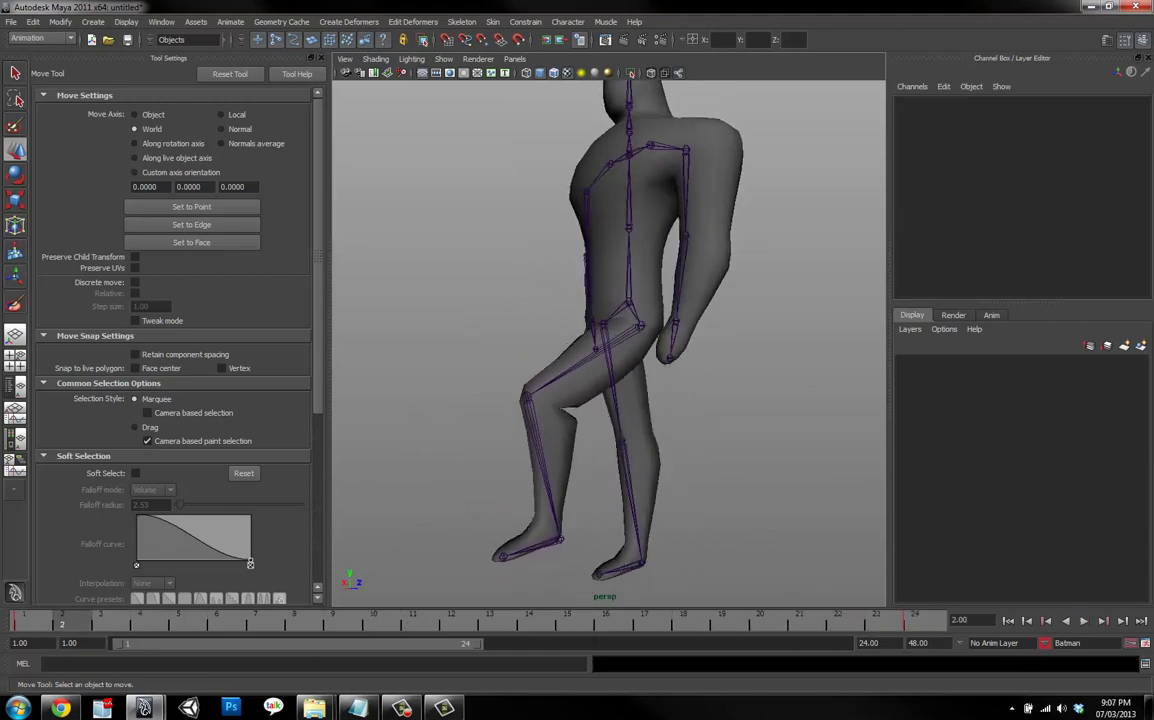